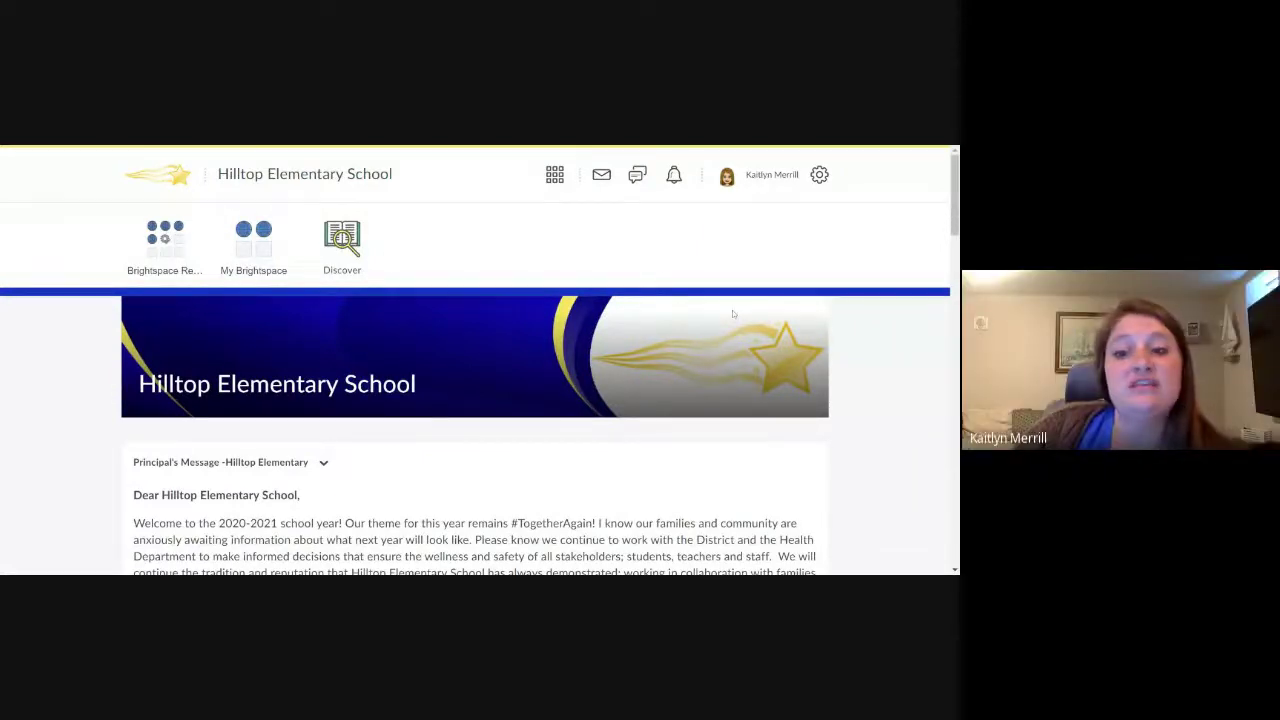
- Open the 2nd Grade Course Homepage sandbox course from the list of courses
click(553, 175)
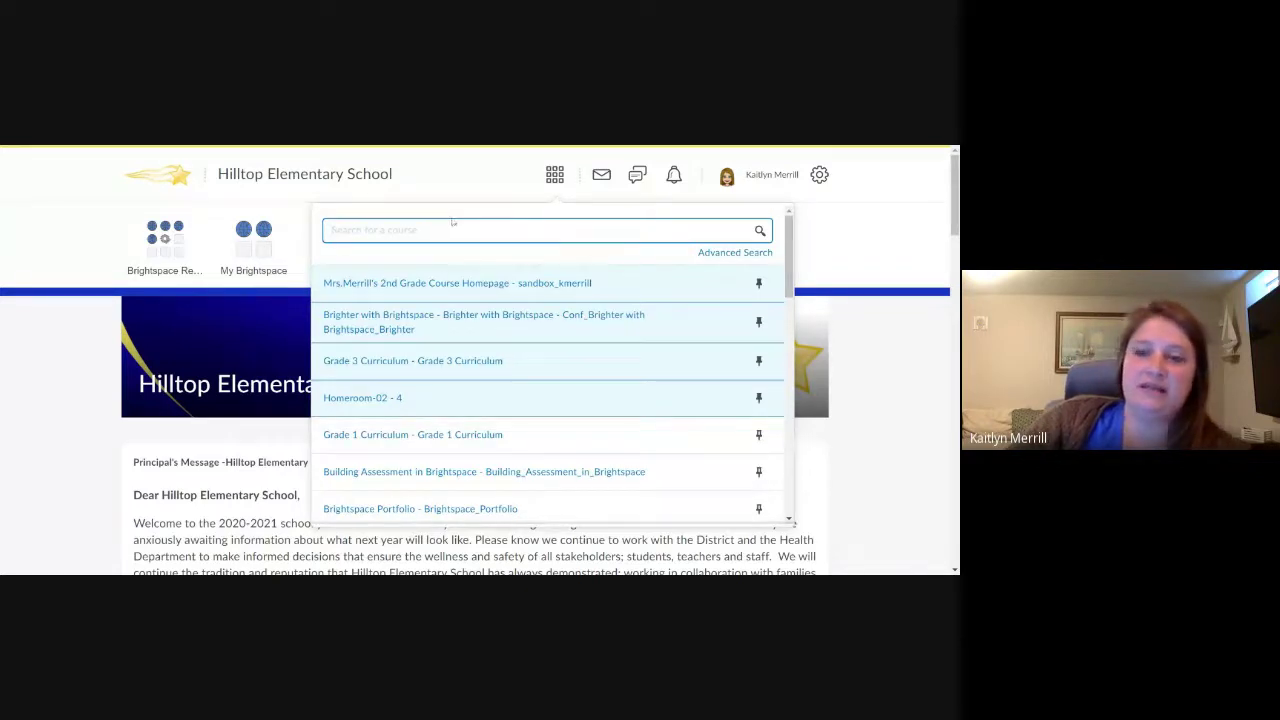
click(356, 288)
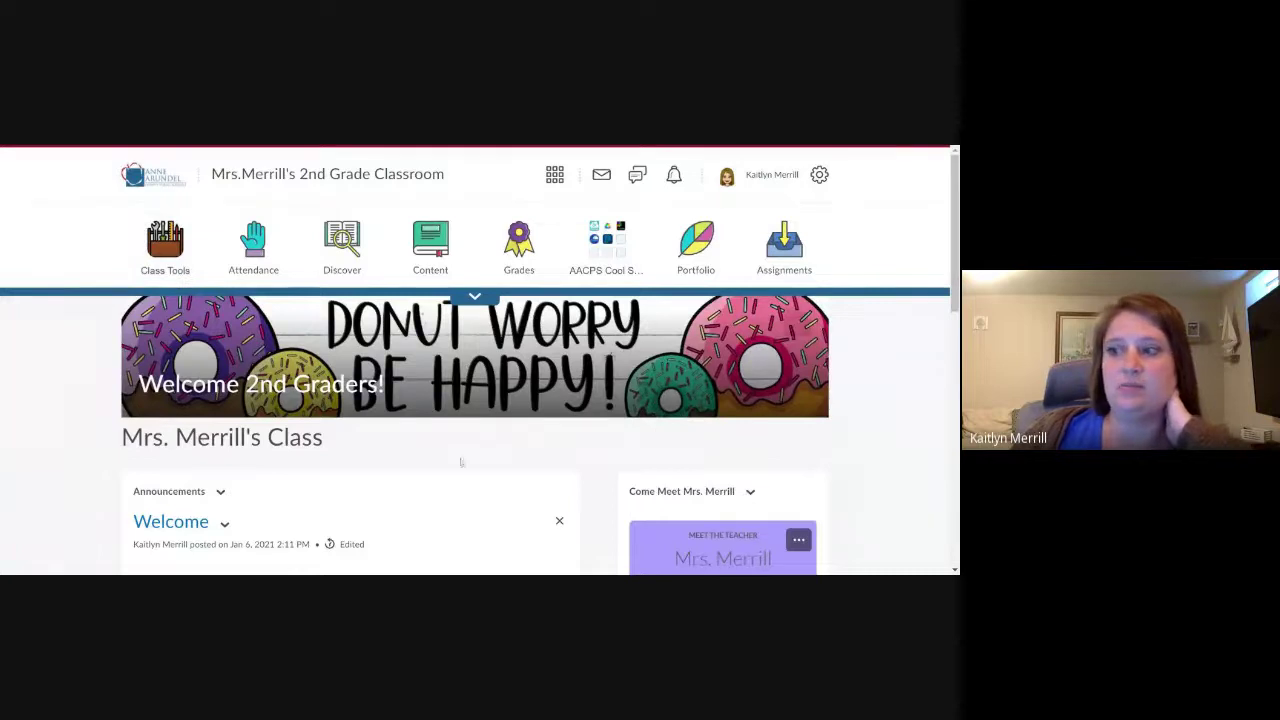
- Preview the 2nd grade classroom homepage in the Student role and return to the teacher view
click(738, 180)
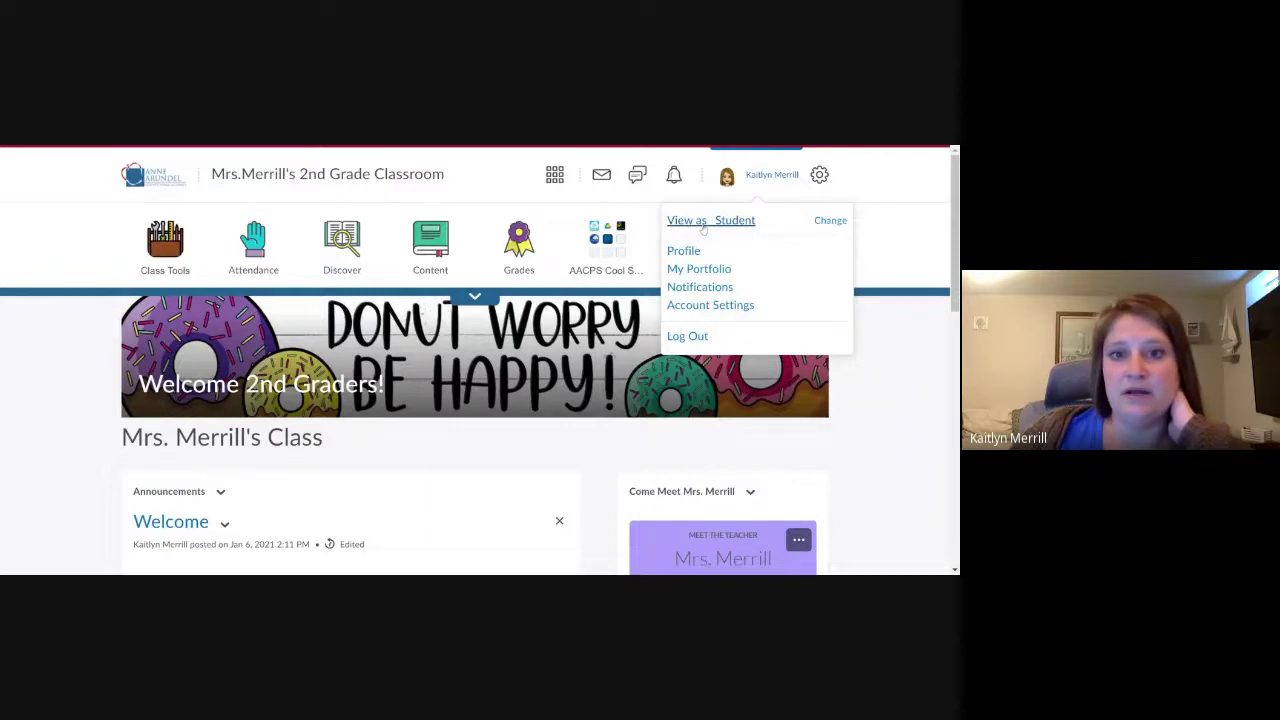
click(705, 224)
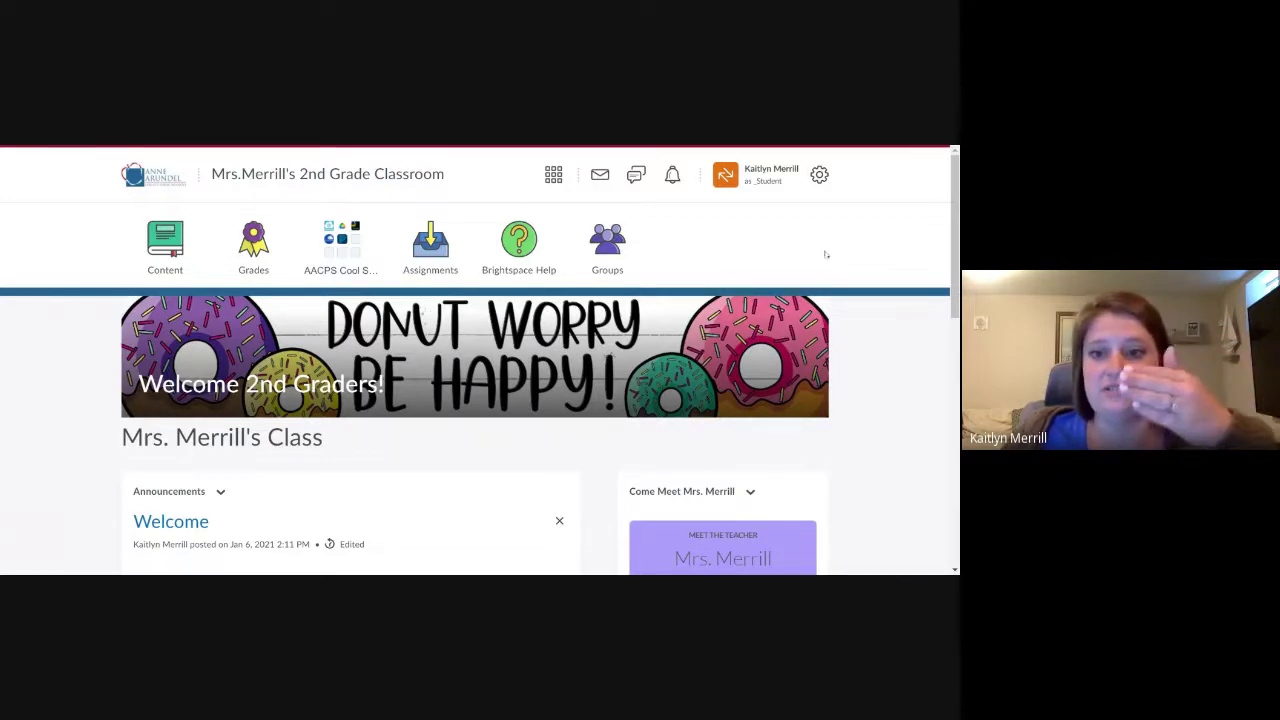
click(740, 178)
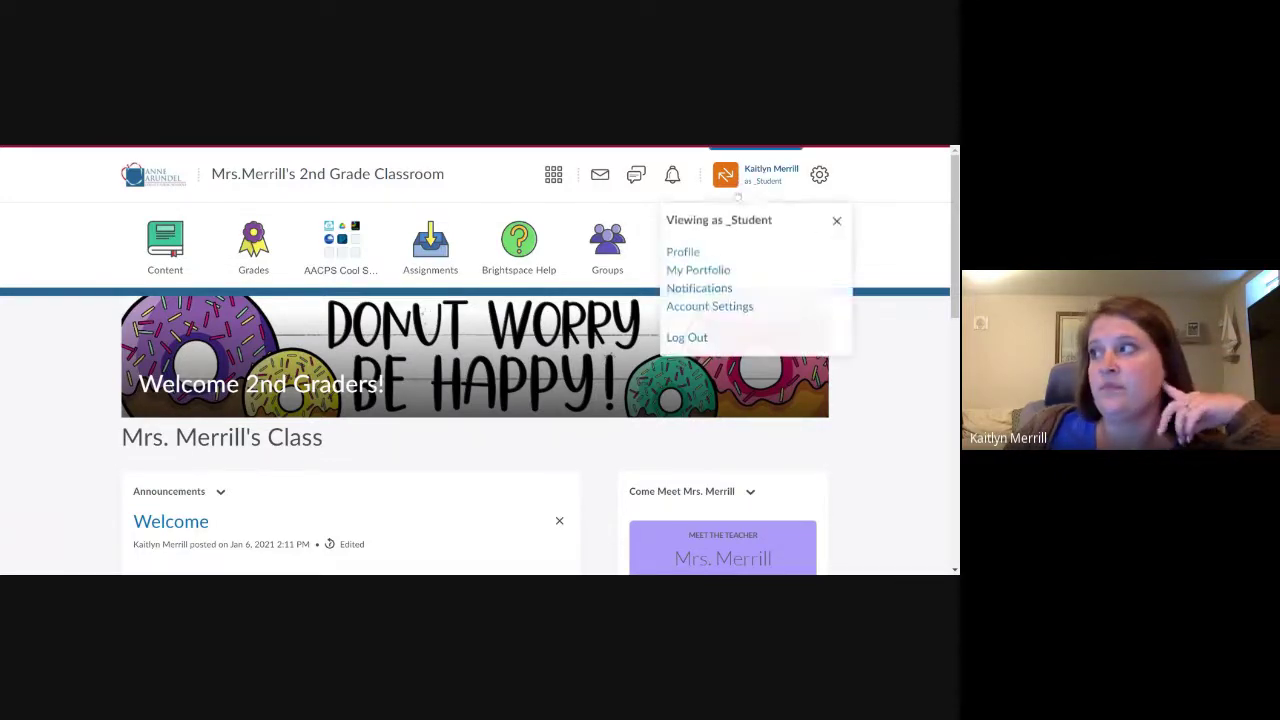
click(837, 221)
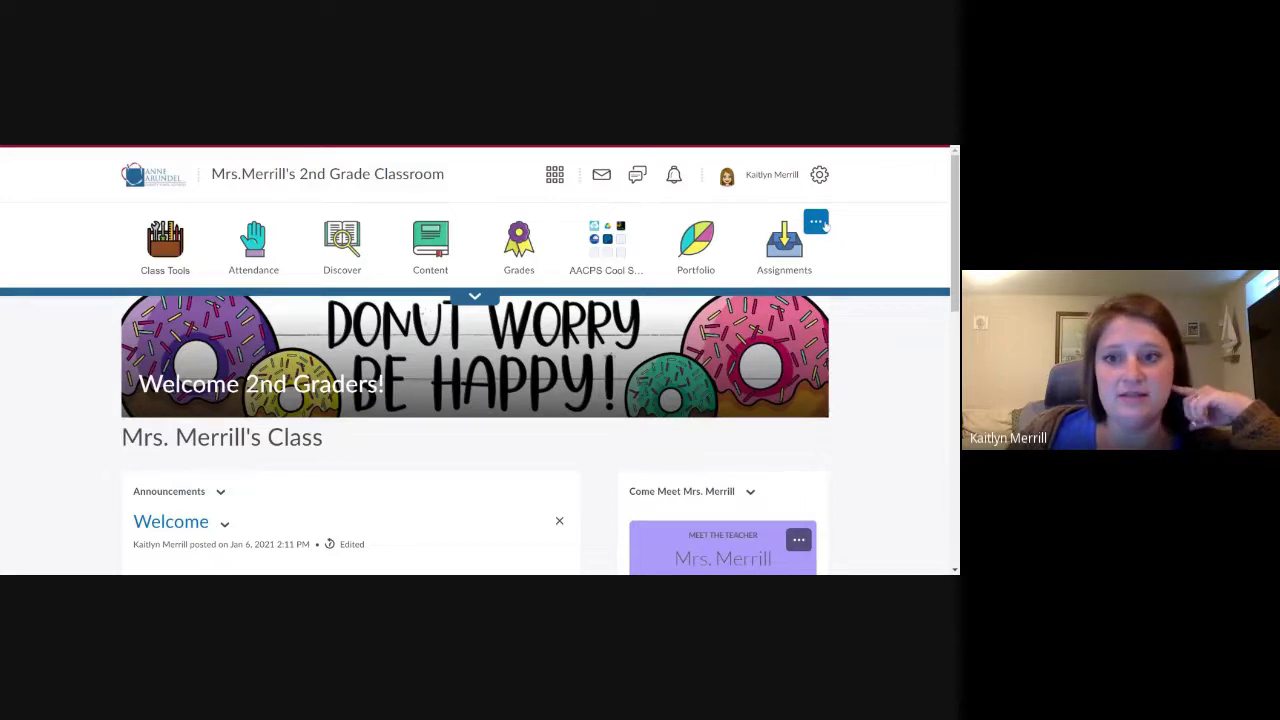
- Open the course's current navbar for editing and bring its full set of links into view
click(822, 224)
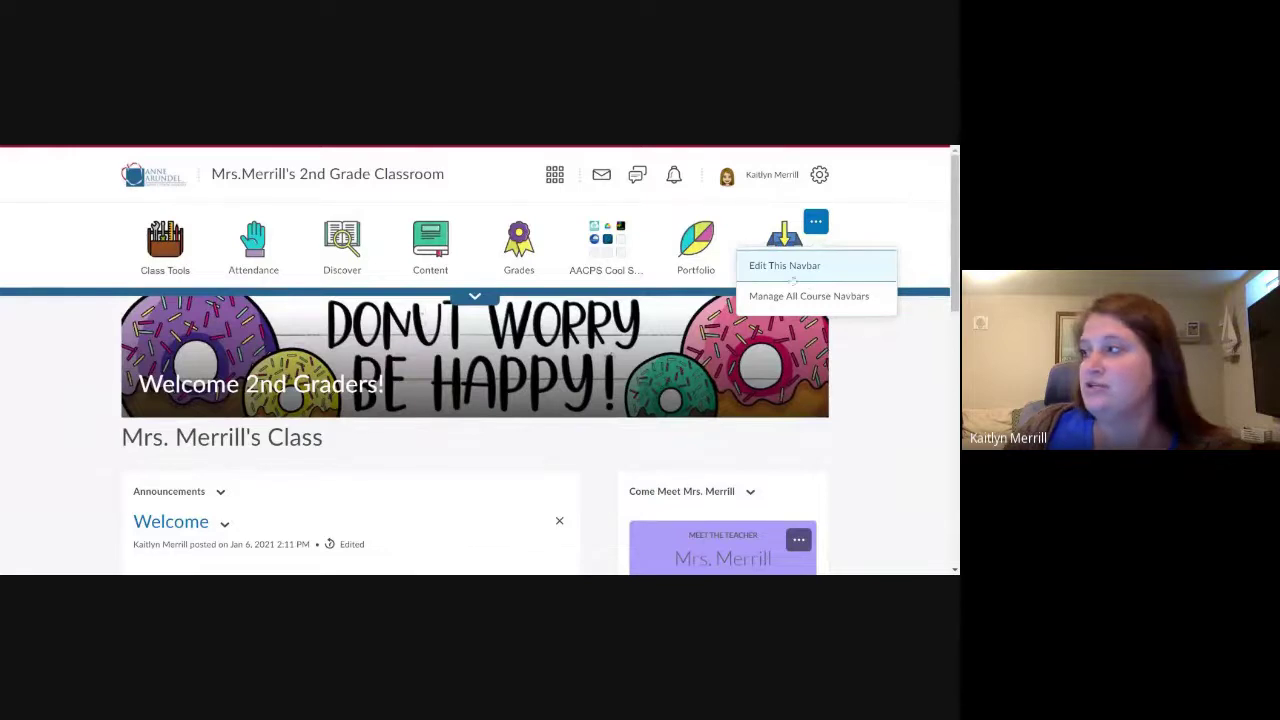
click(826, 268)
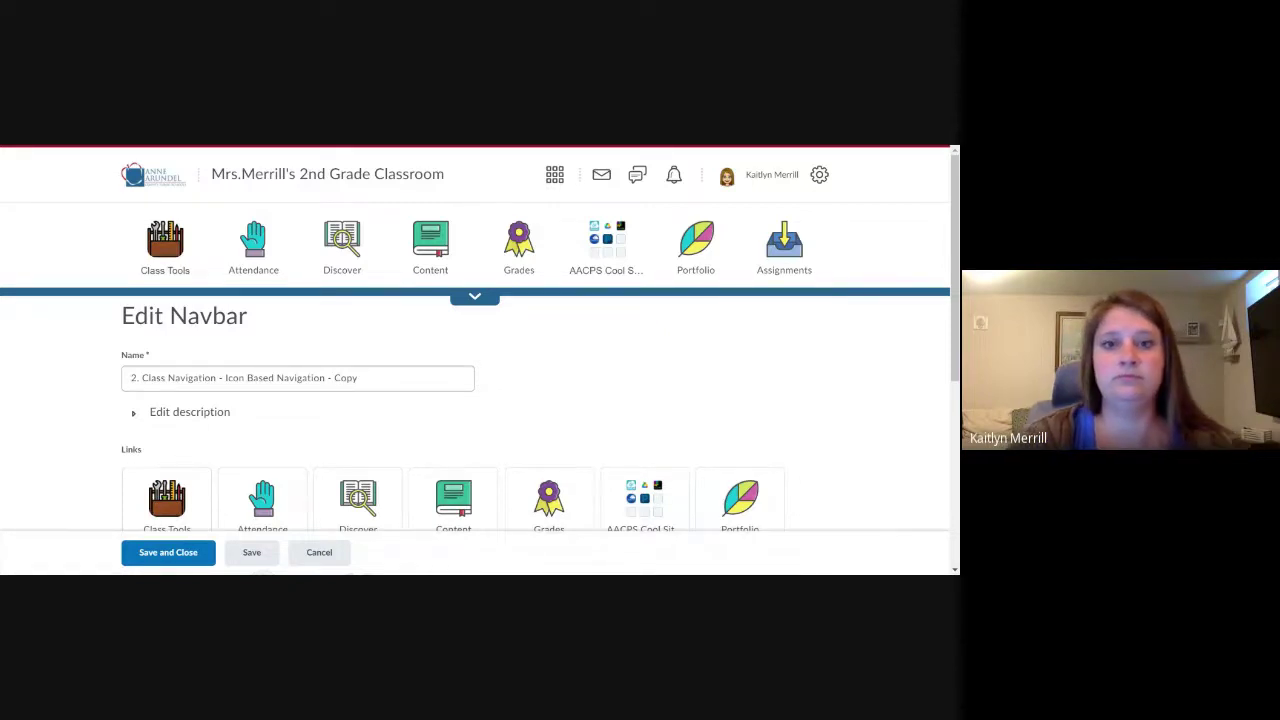
scroll(307, 380, down, 2)
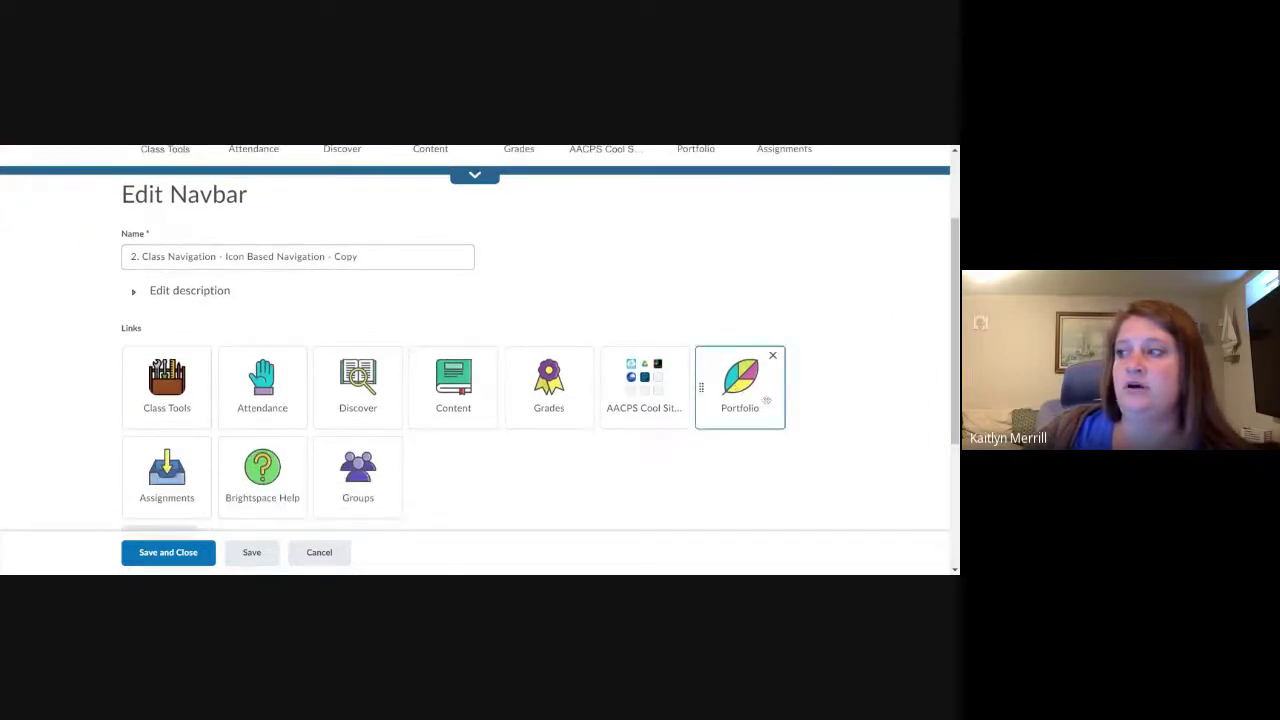
scroll(550, 488, down, 1)
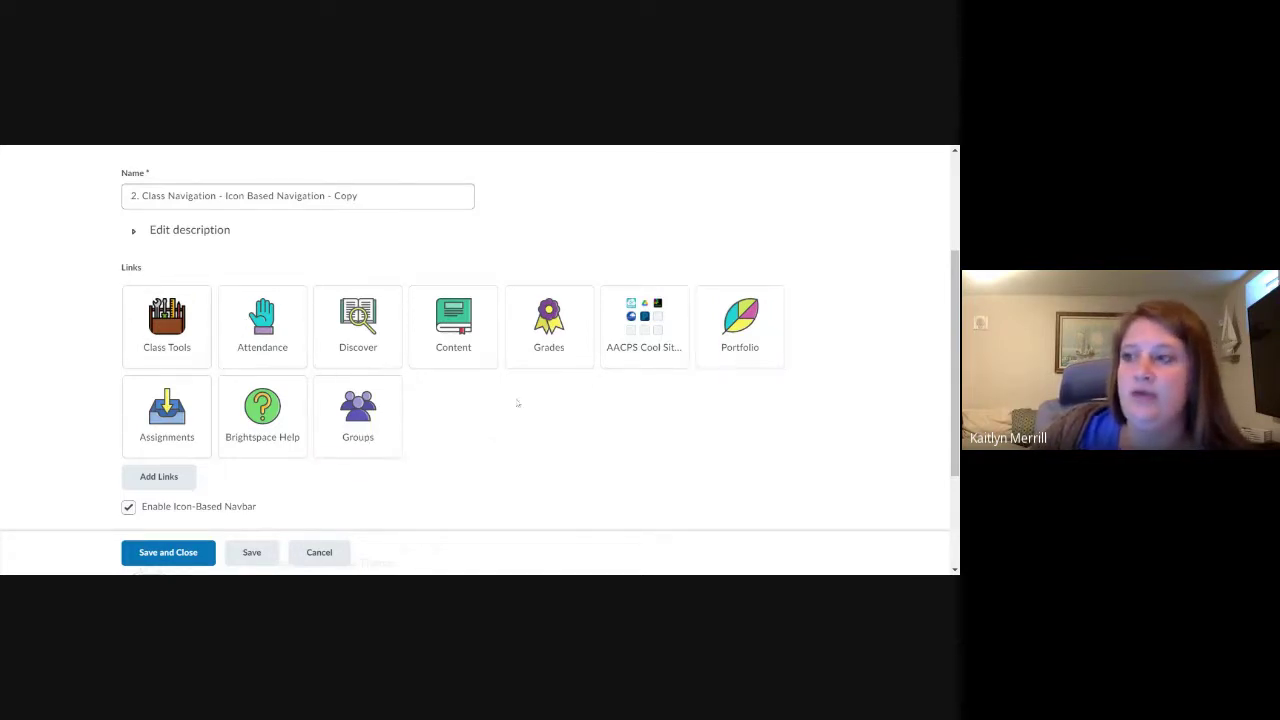
- Remove the Discover link from the navbar's links
drag(240, 348, 265, 330)
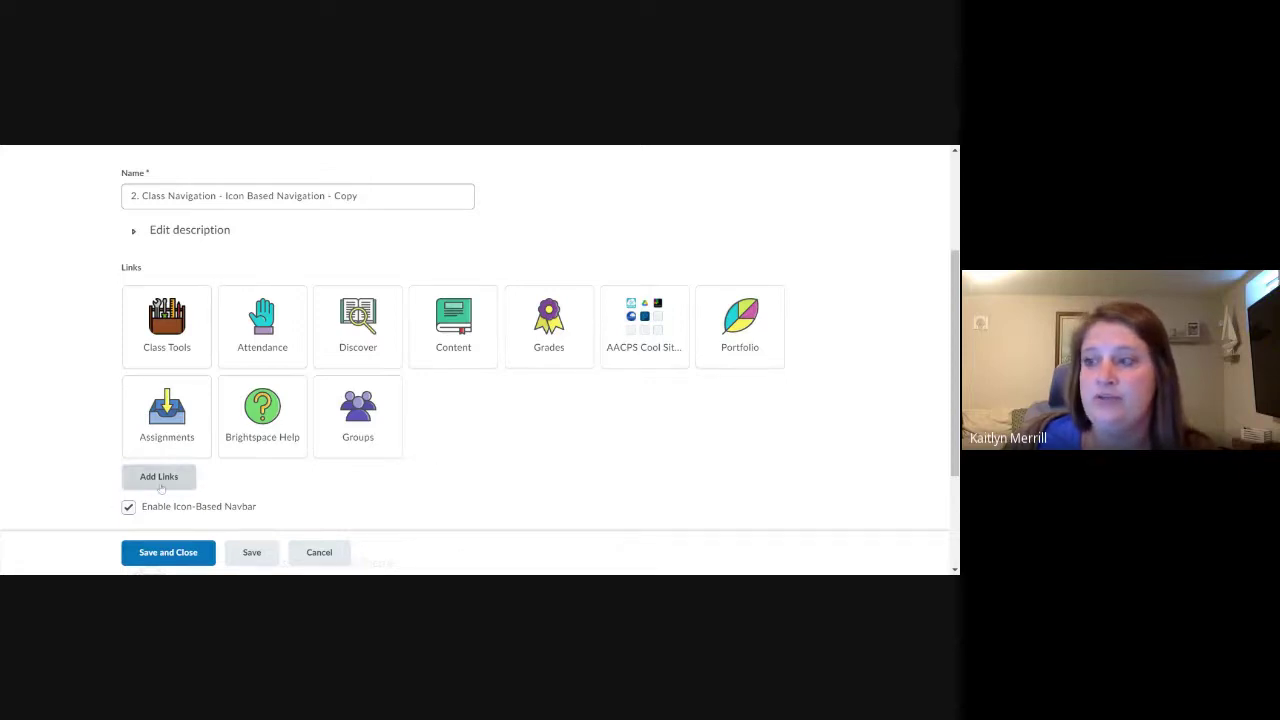
click(390, 296)
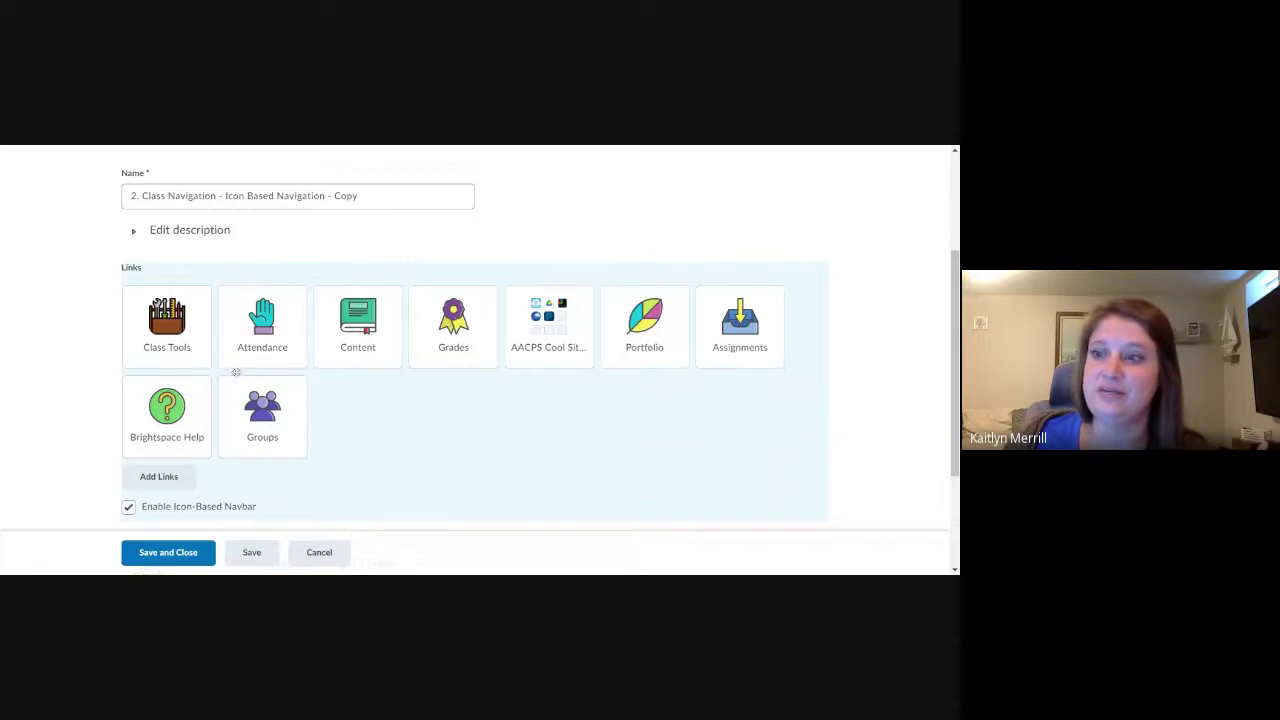
scroll(317, 302, down, 3)
scroll(374, 354, up, 3)
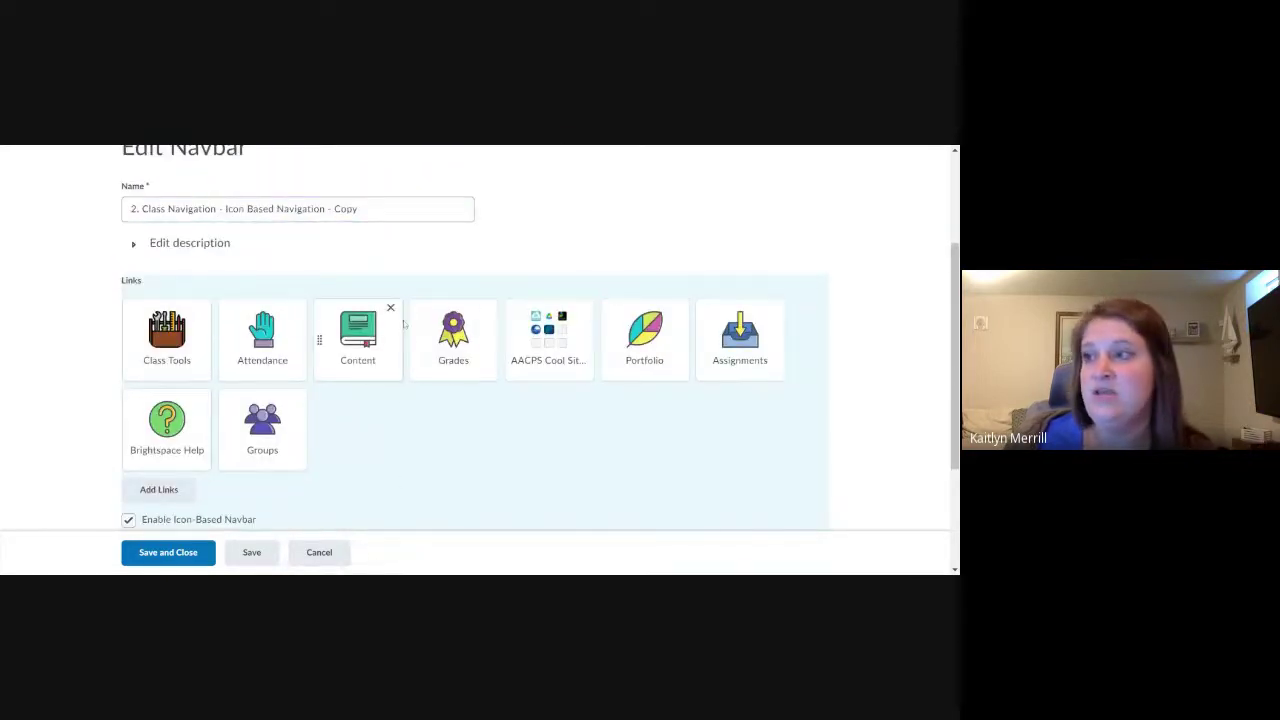
mouse_move(389, 314)
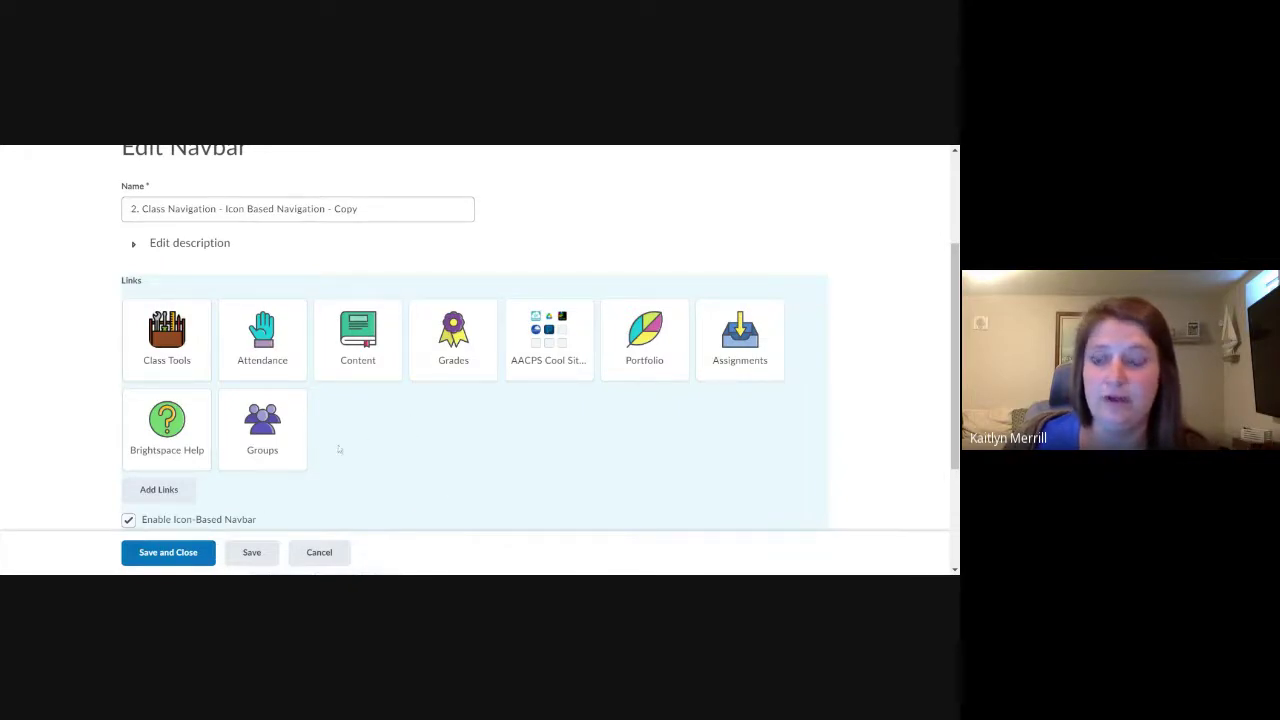
- Add the Discover link back to the navbar and place it between Attendance and Content
click(166, 494)
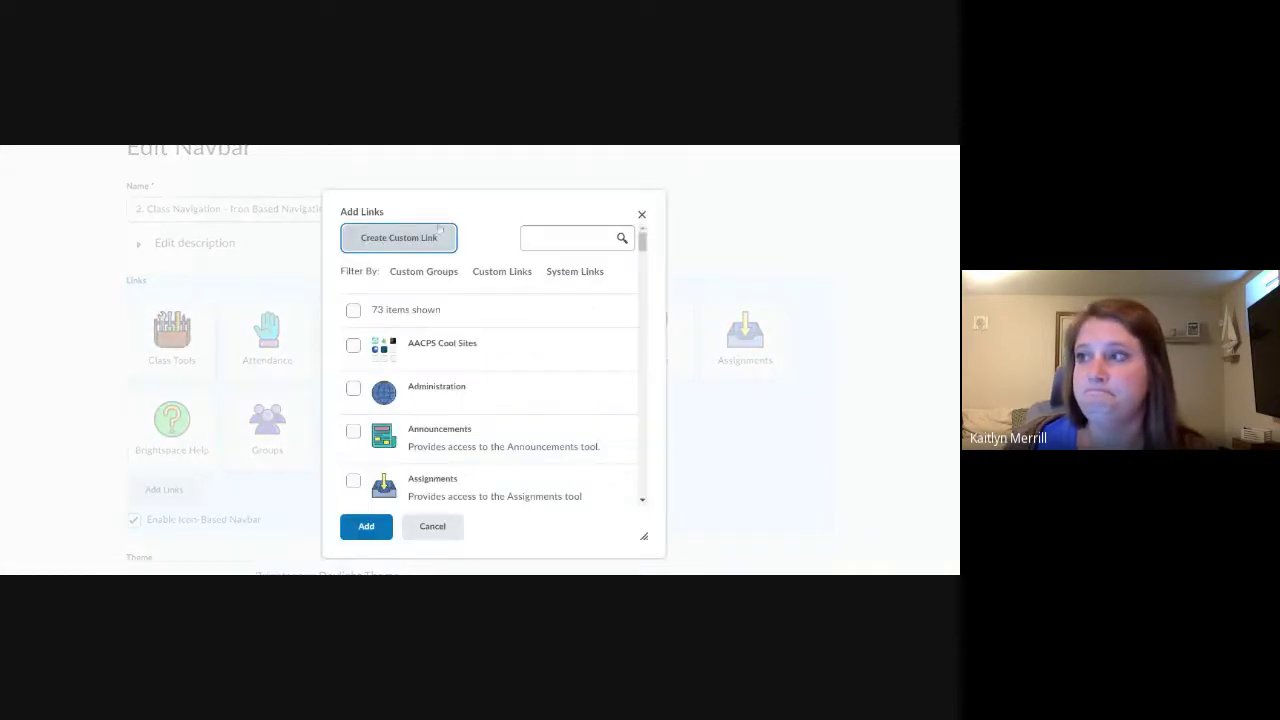
scroll(487, 337, down, 1)
scroll(493, 416, down, 5)
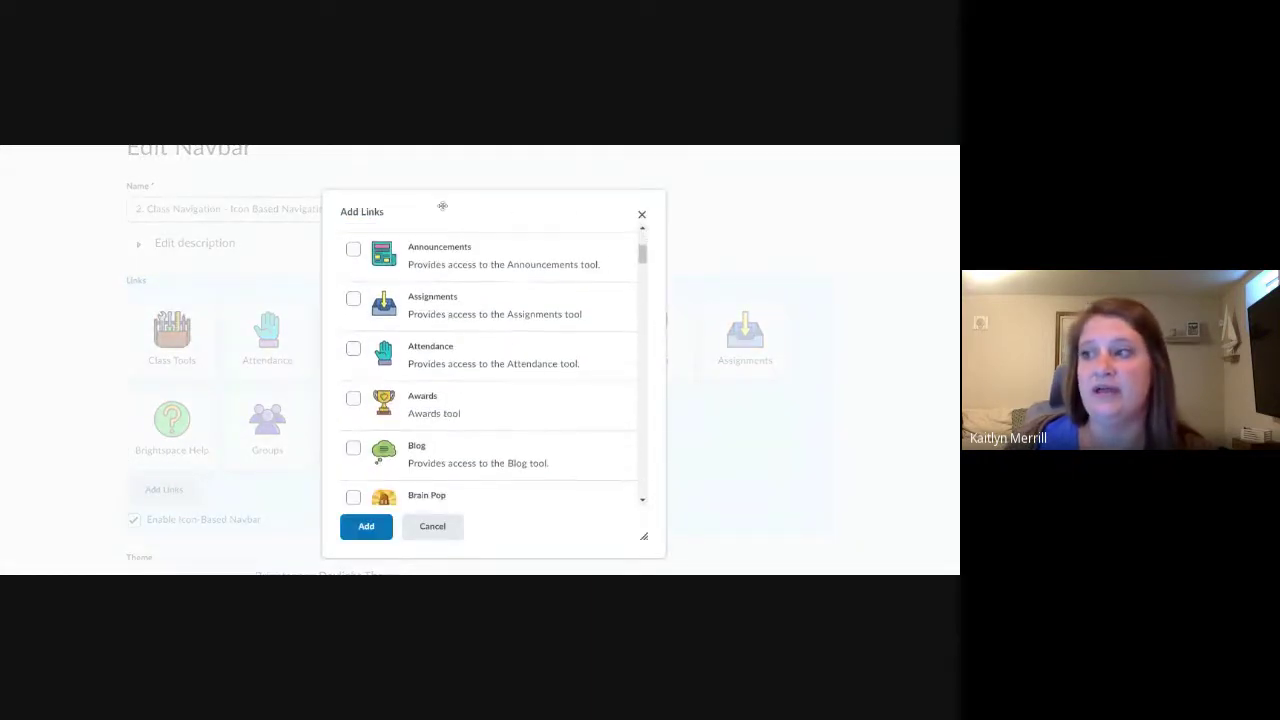
scroll(433, 352, down, 8)
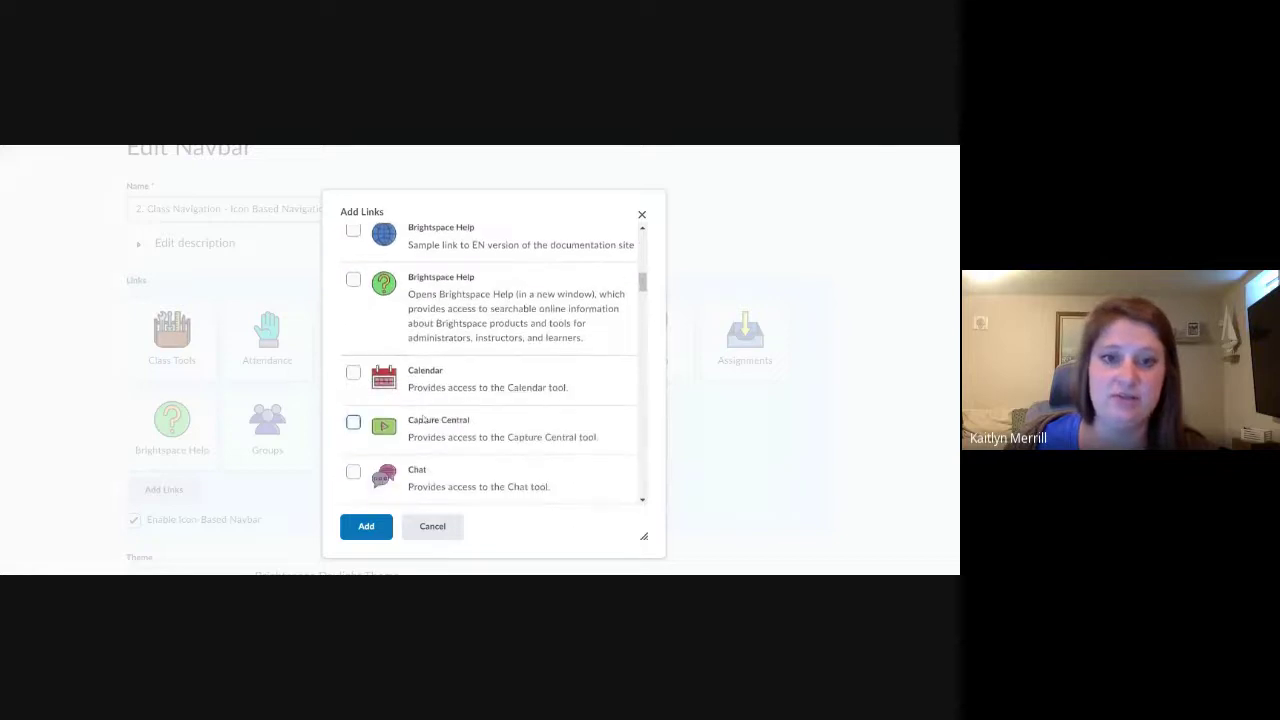
scroll(430, 400, down, 6)
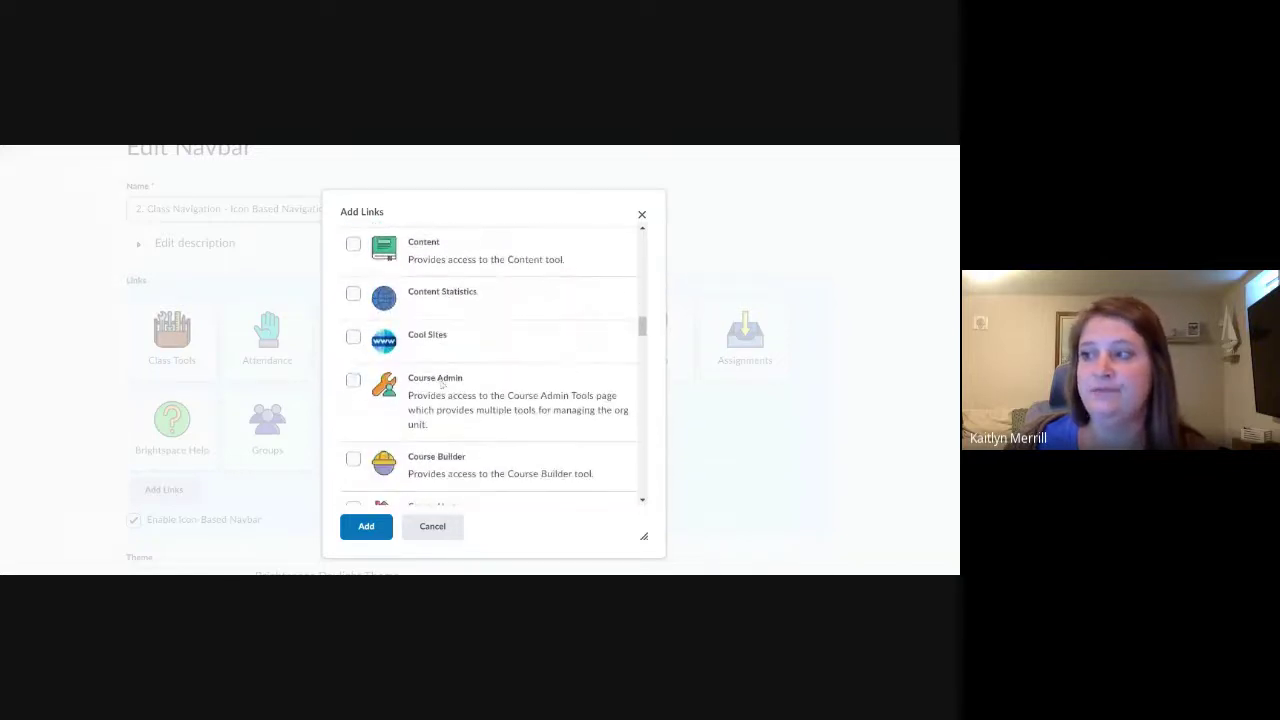
scroll(437, 381, down, 6)
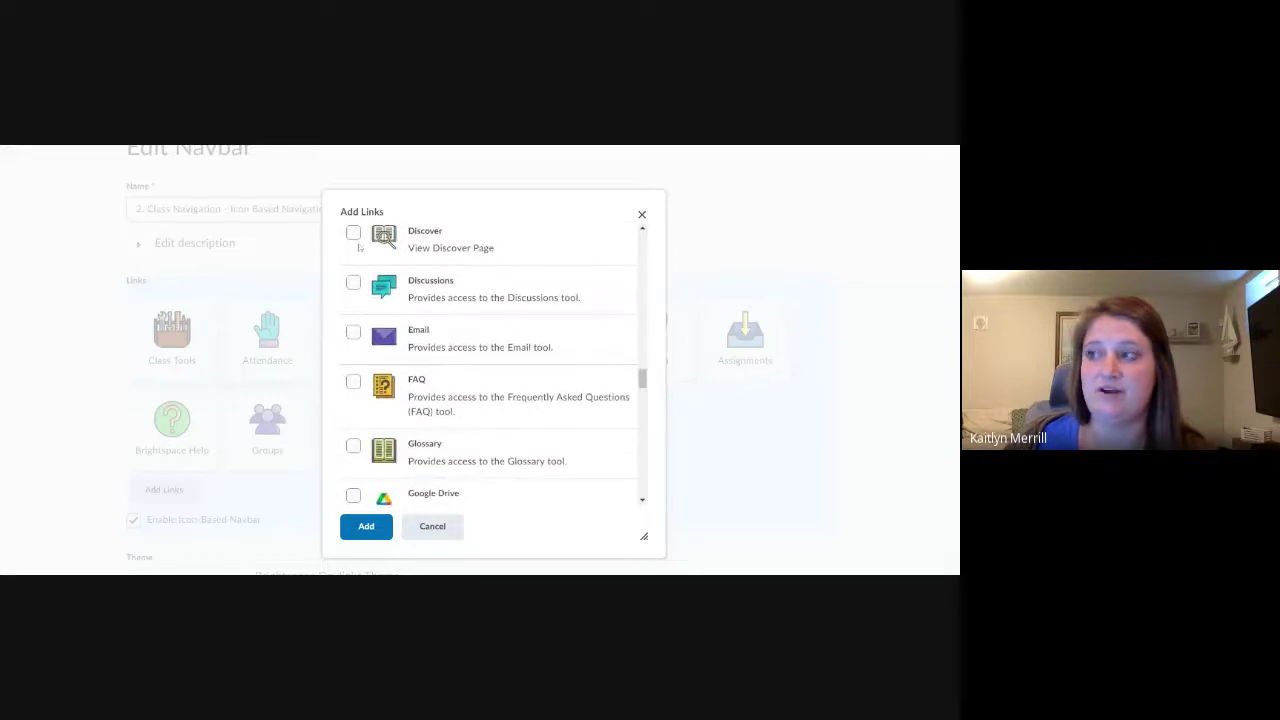
click(353, 233)
click(353, 233)
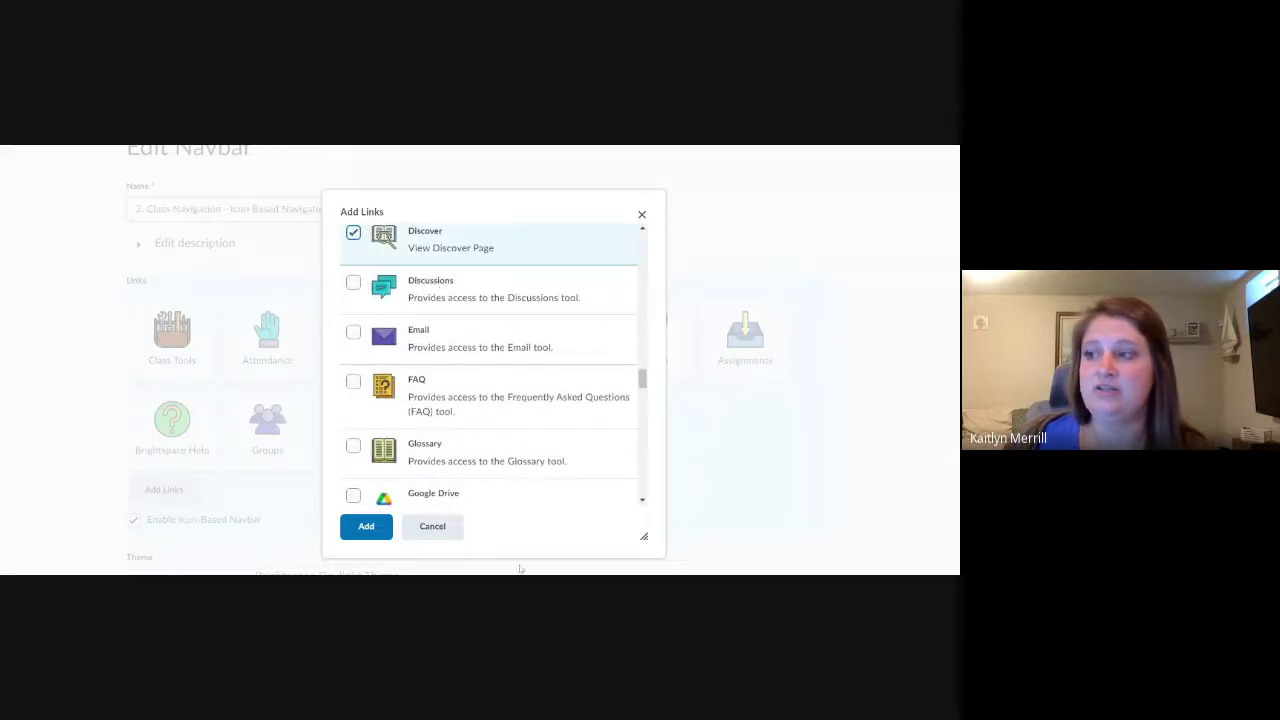
click(366, 526)
drag(335, 420, 318, 350)
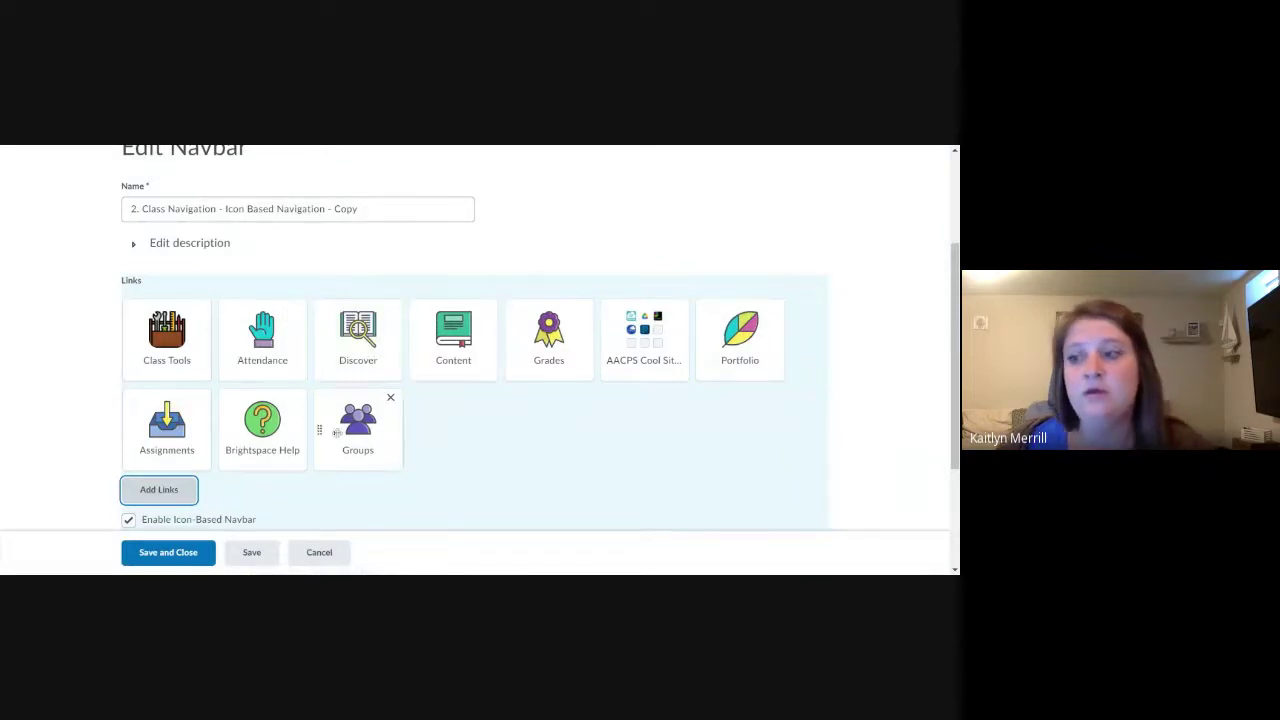
- Turn the icon-based display of the navbar off and back on
scroll(232, 487, down, 1)
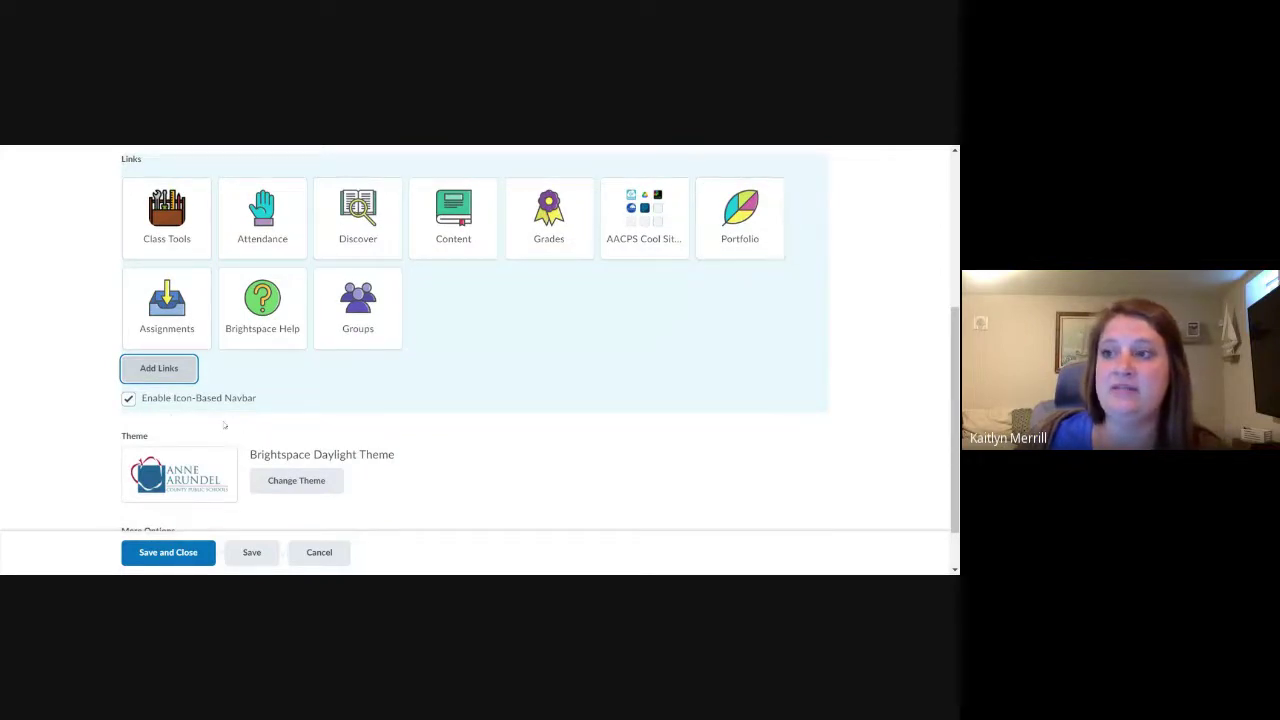
click(128, 398)
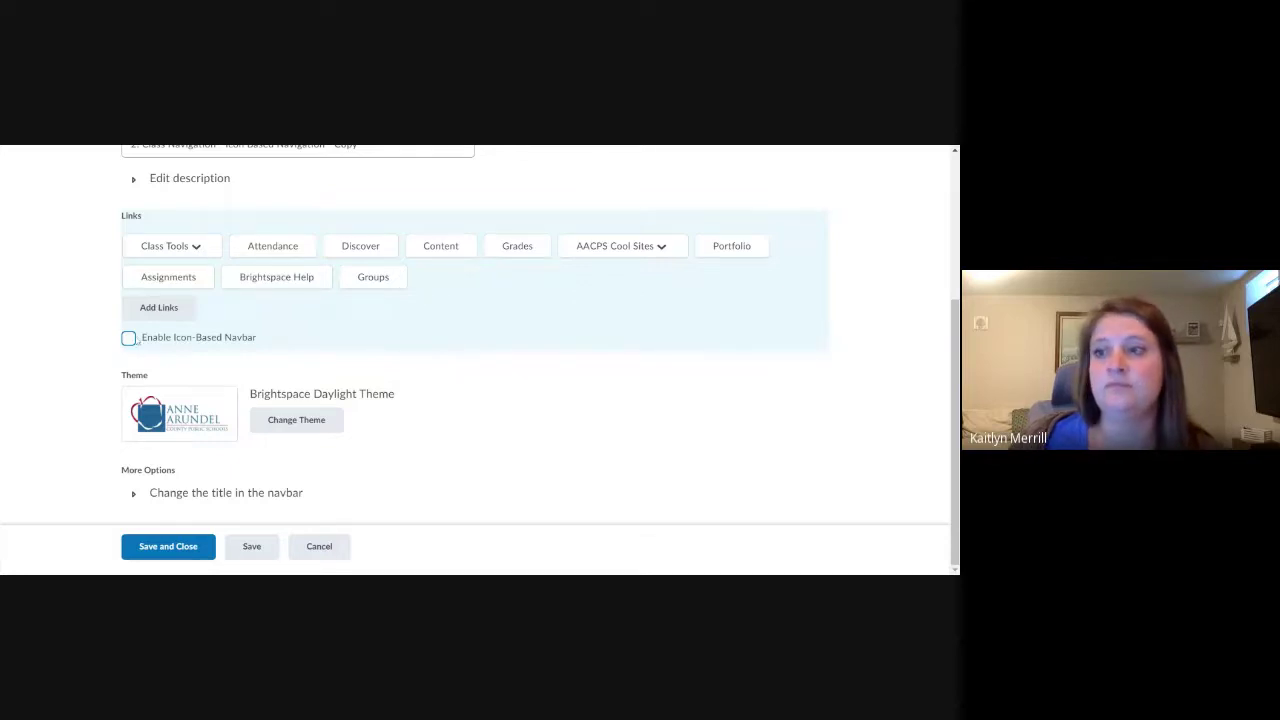
click(129, 338)
- Save the edited navbar and close its editor
scroll(430, 375, down, 1)
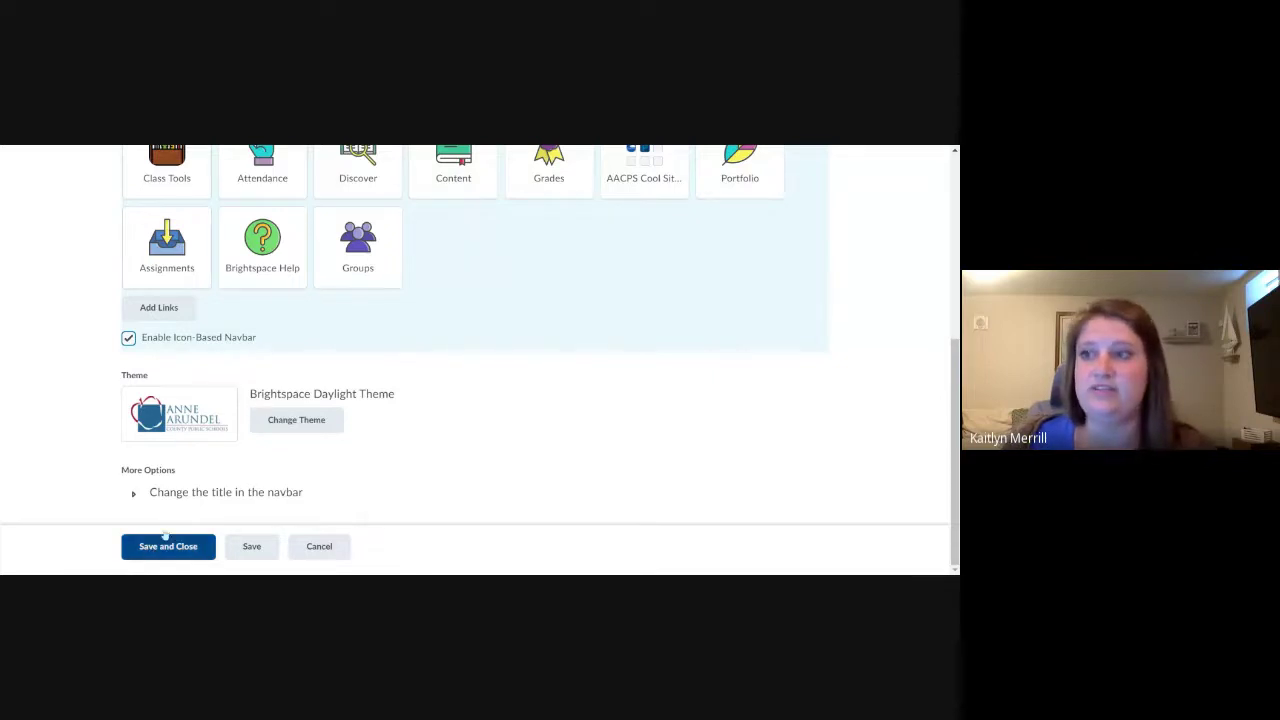
scroll(168, 546, up, 2)
click(181, 561)
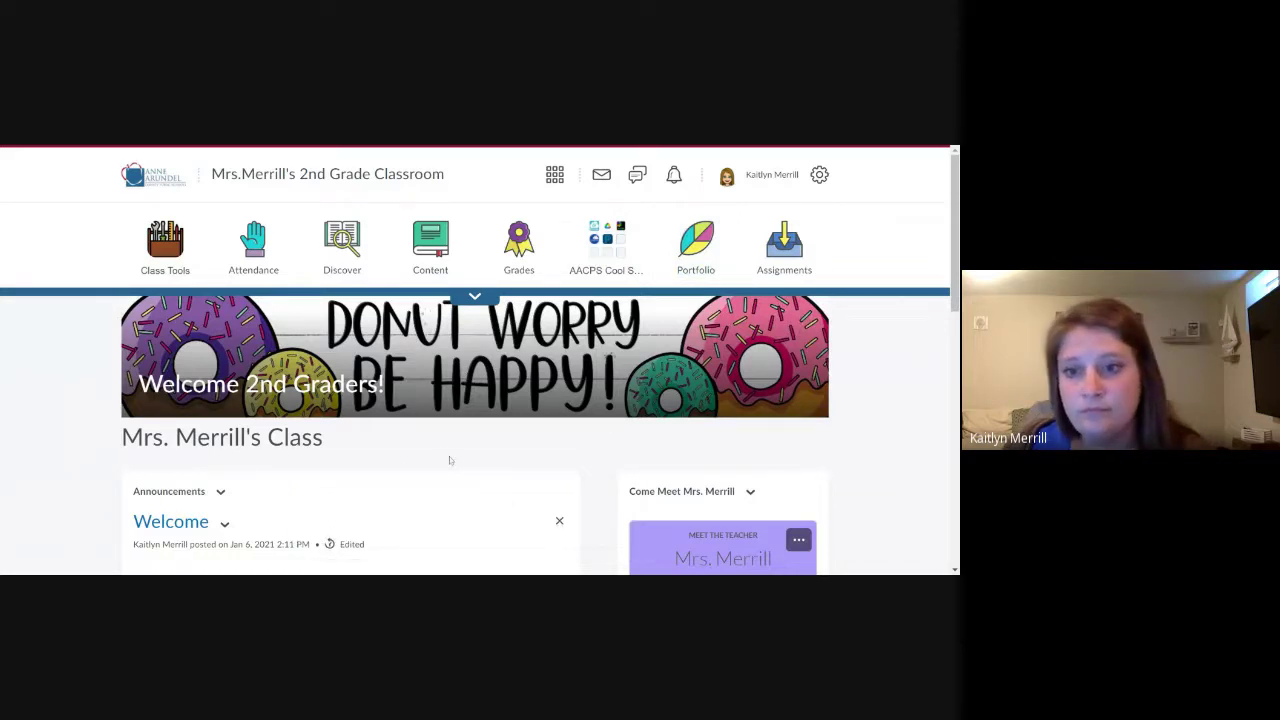
- Look over the classroom homepage's announcements and side widgets, and switch to the slide presentation
scroll(439, 446, down, 5)
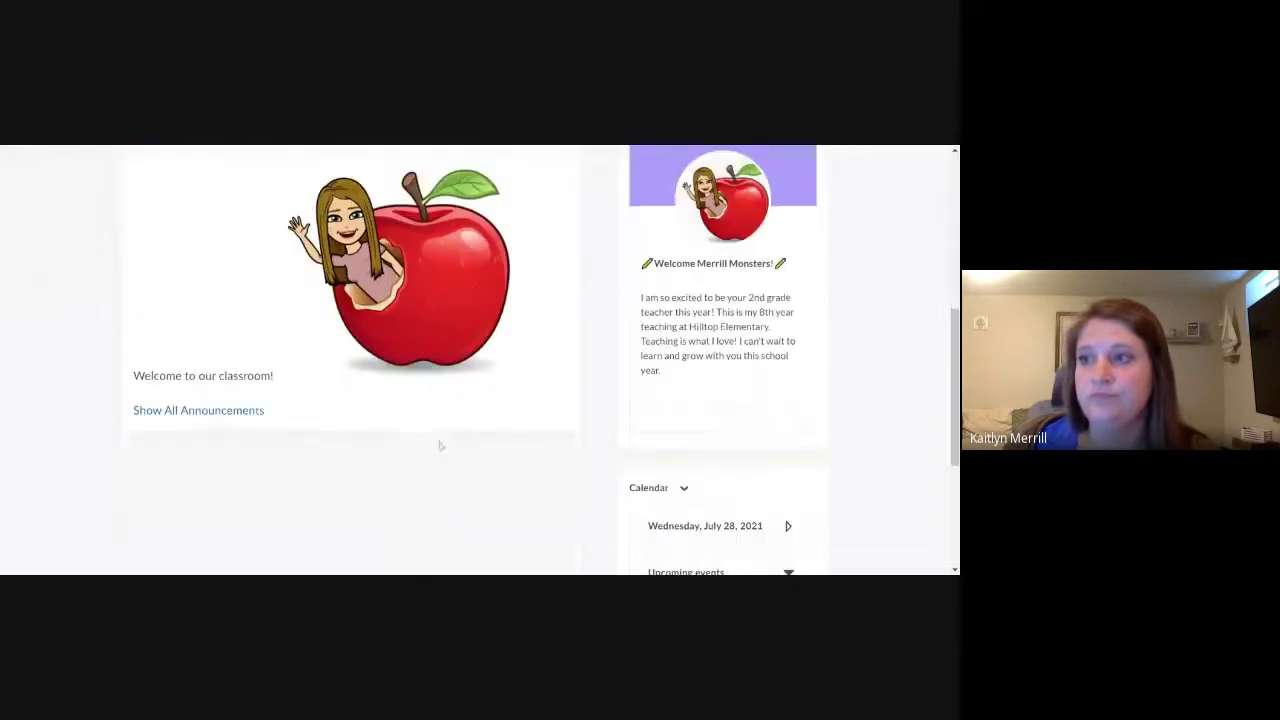
scroll(439, 446, up, 6)
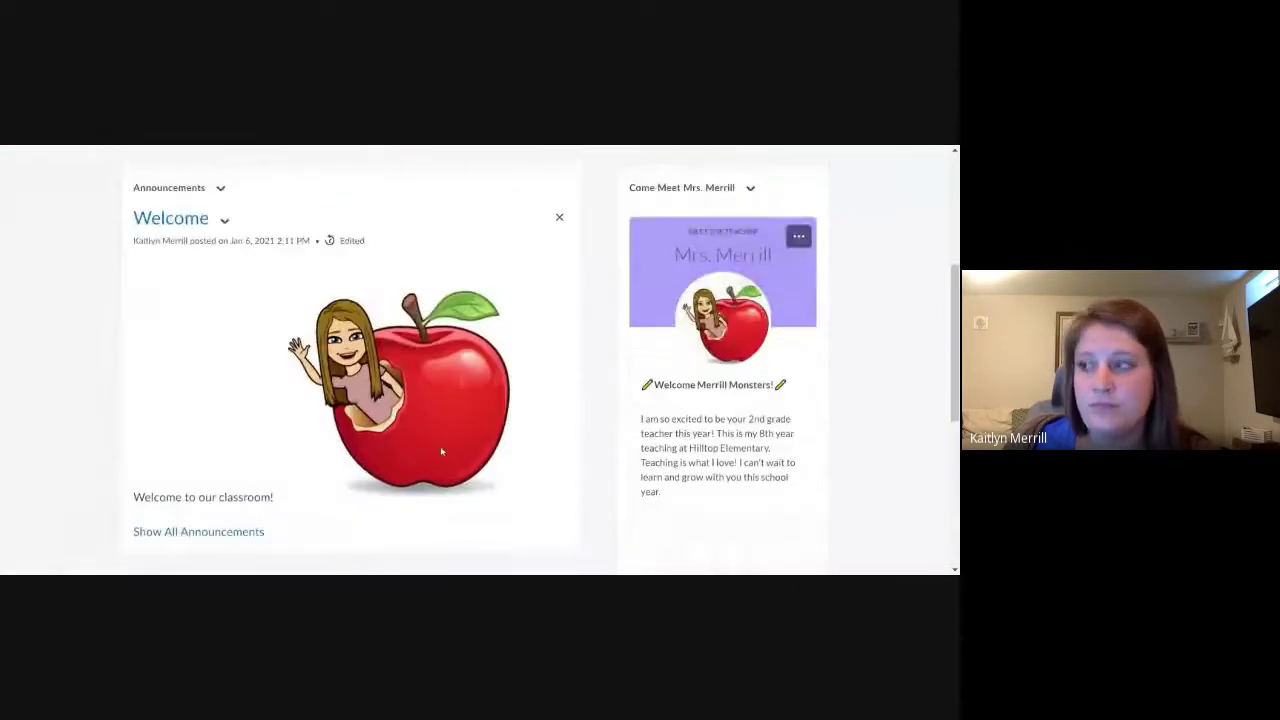
scroll(465, 432, up, 1)
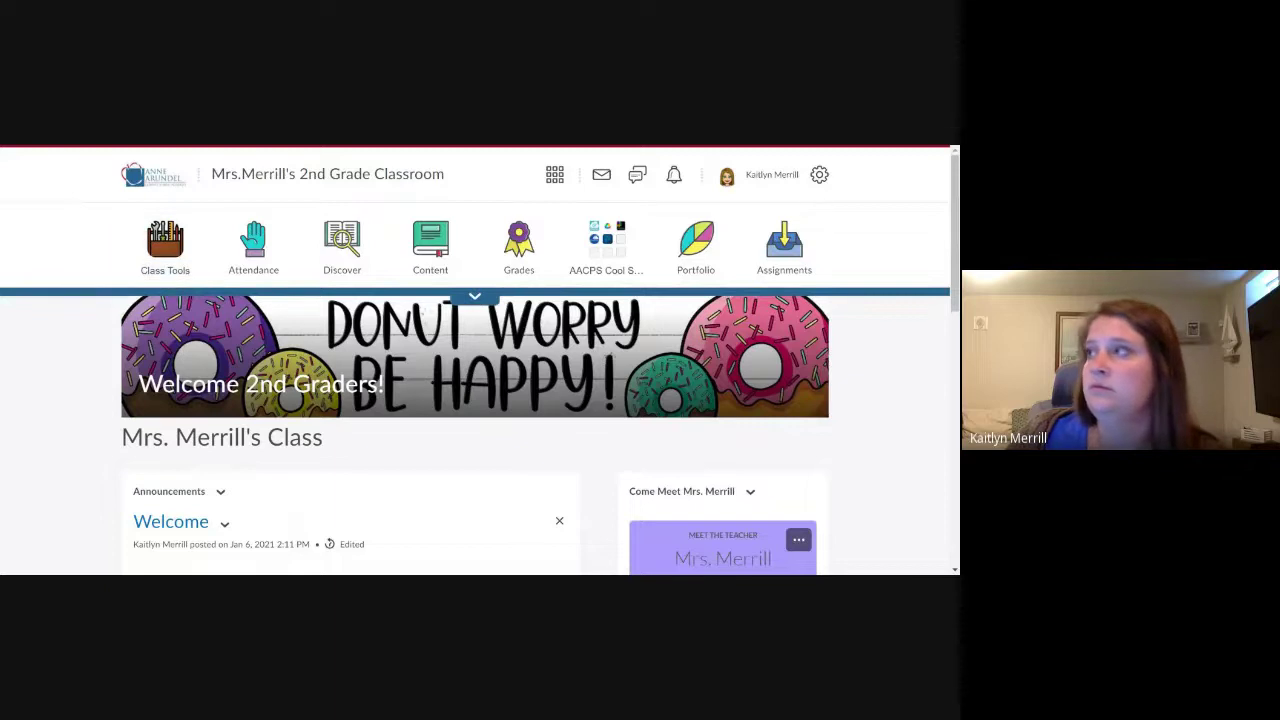
key(alt+Tab)
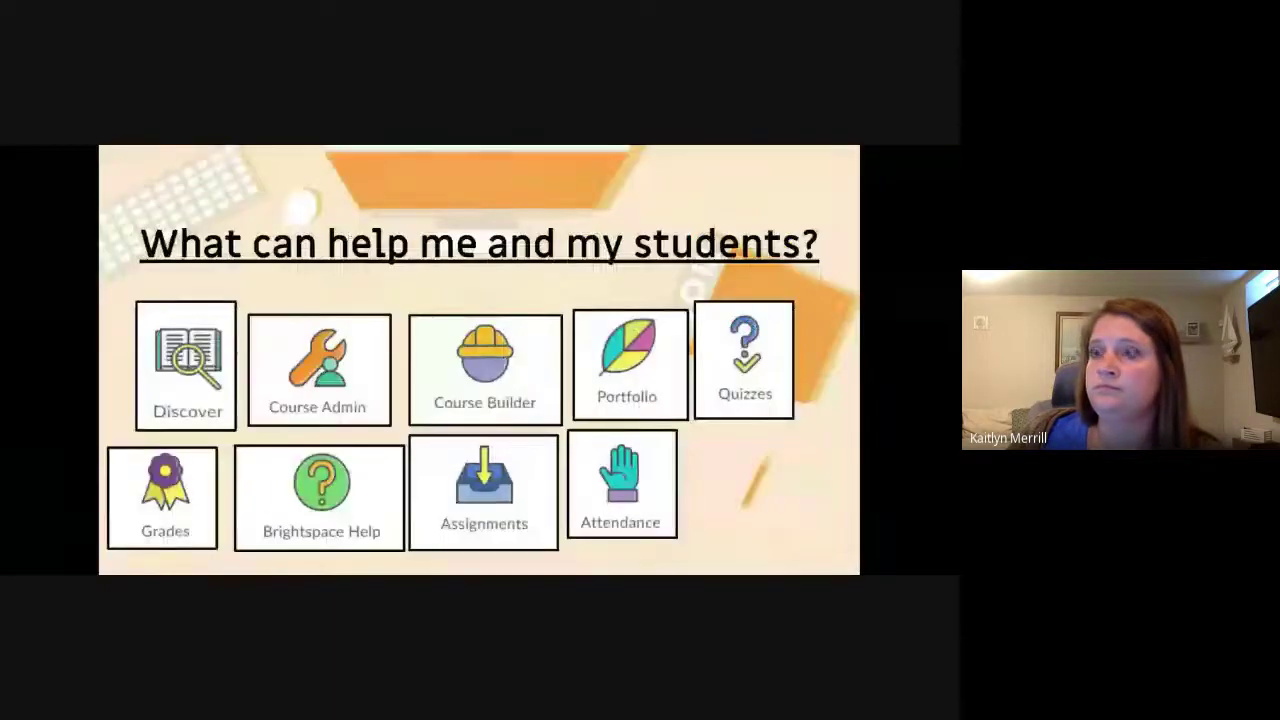
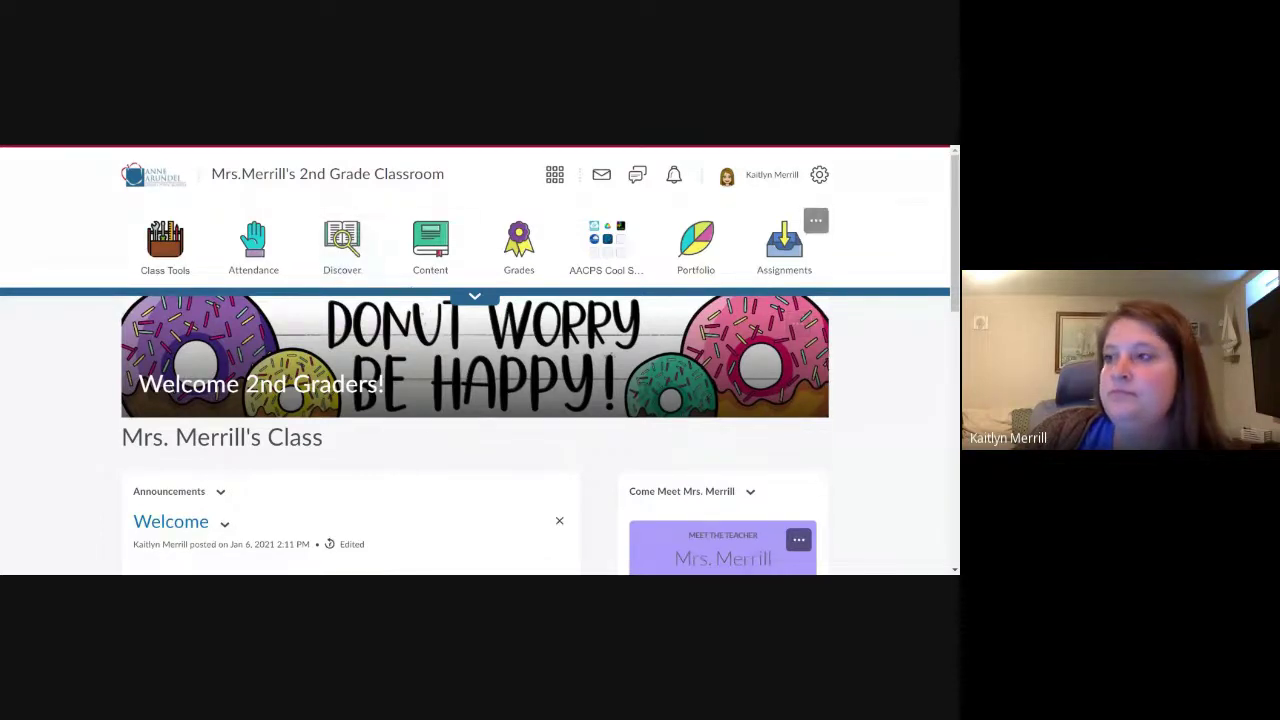
- Open the course's widget management page from Course Administration
click(172, 250)
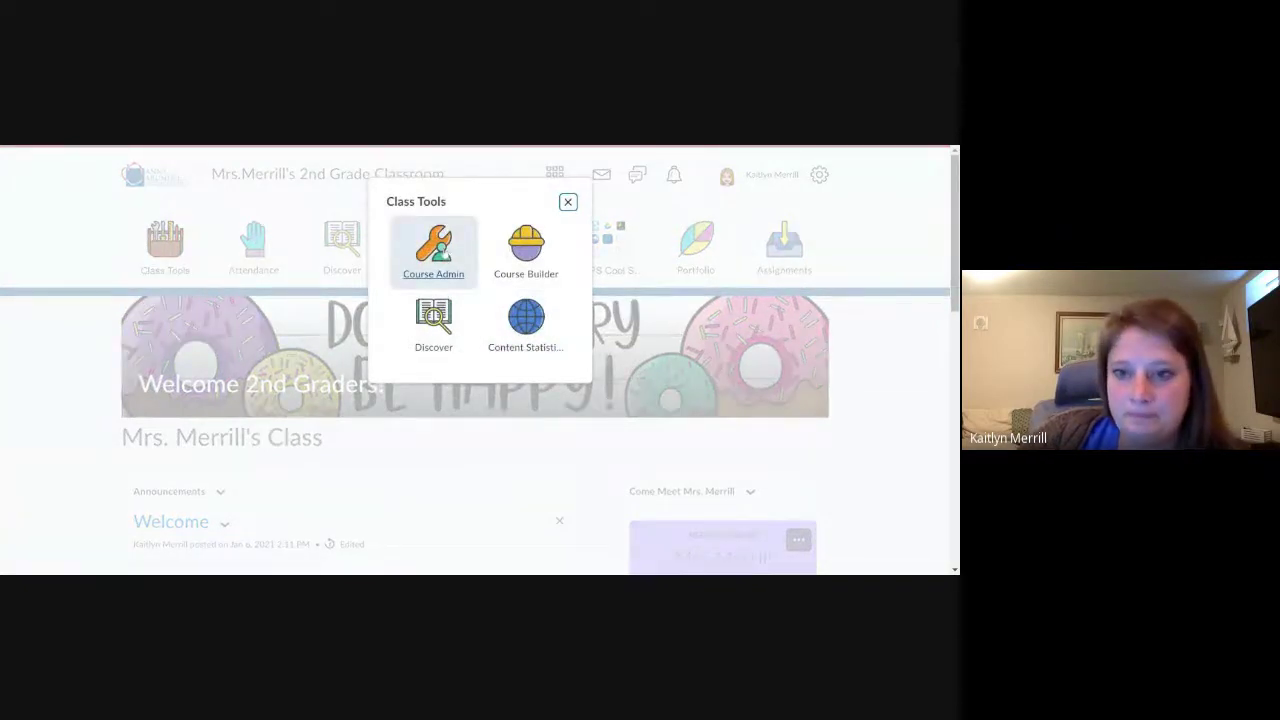
click(435, 250)
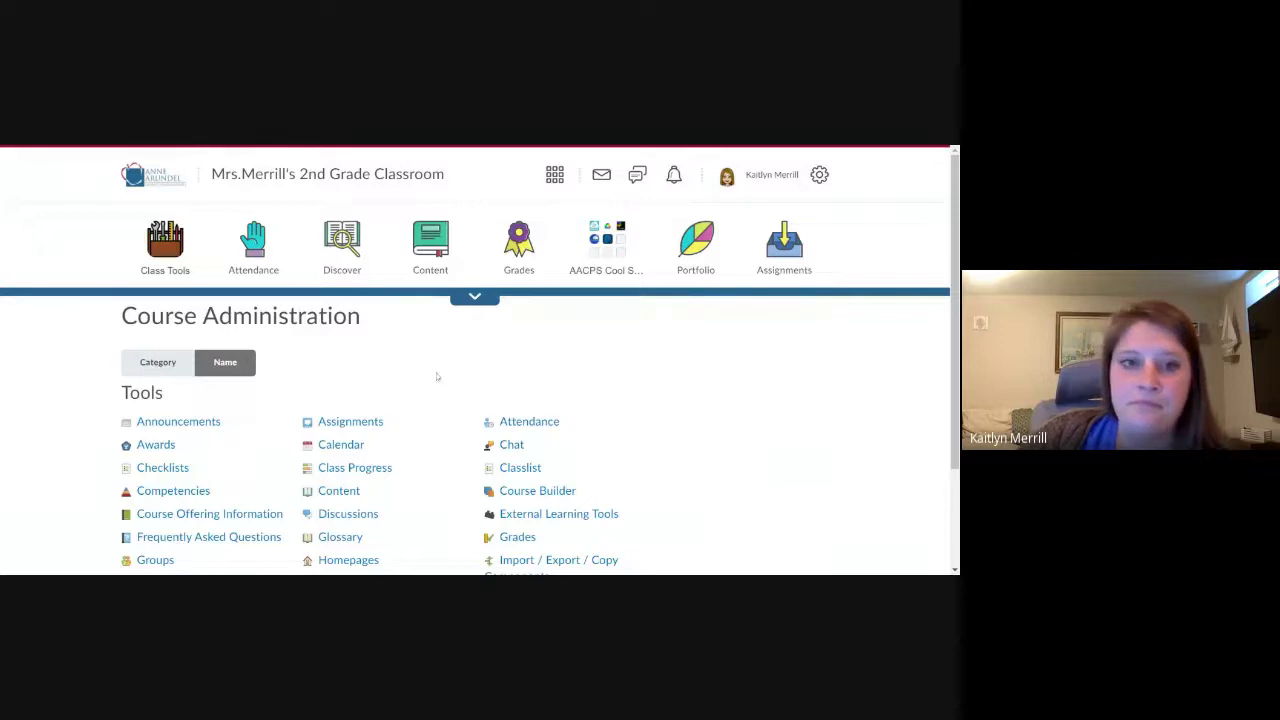
scroll(437, 376, down, 3)
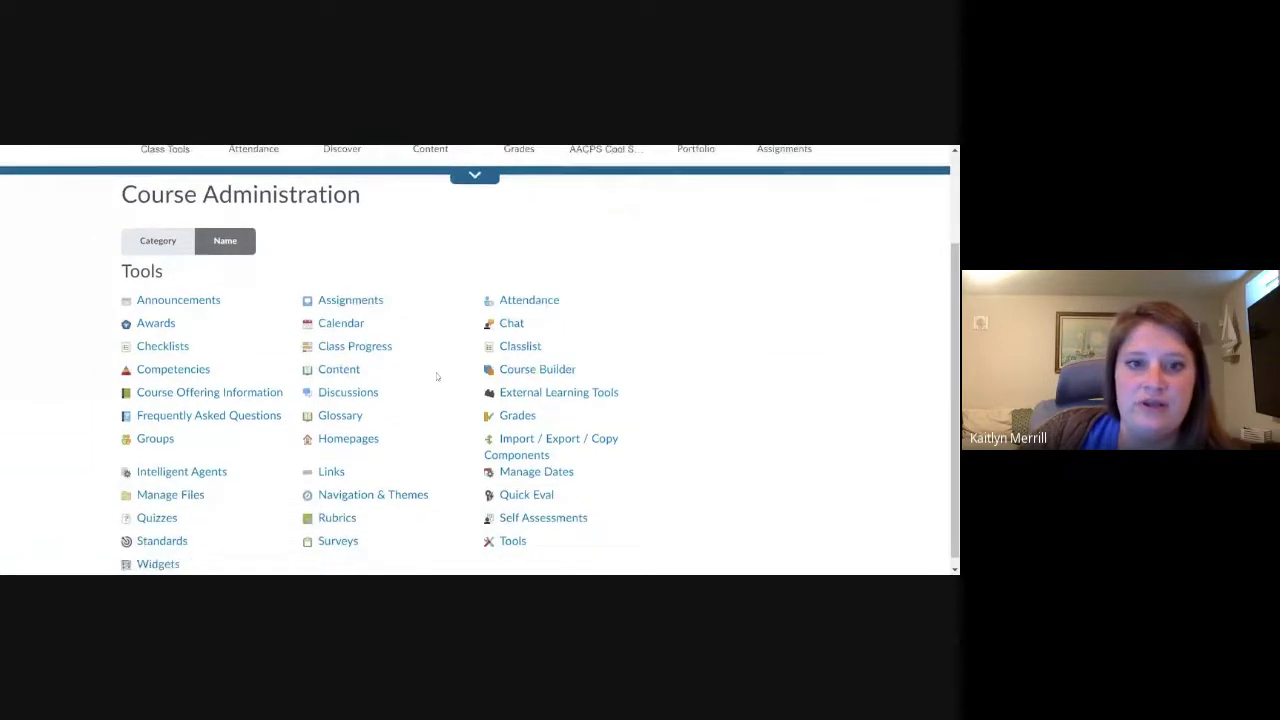
click(176, 554)
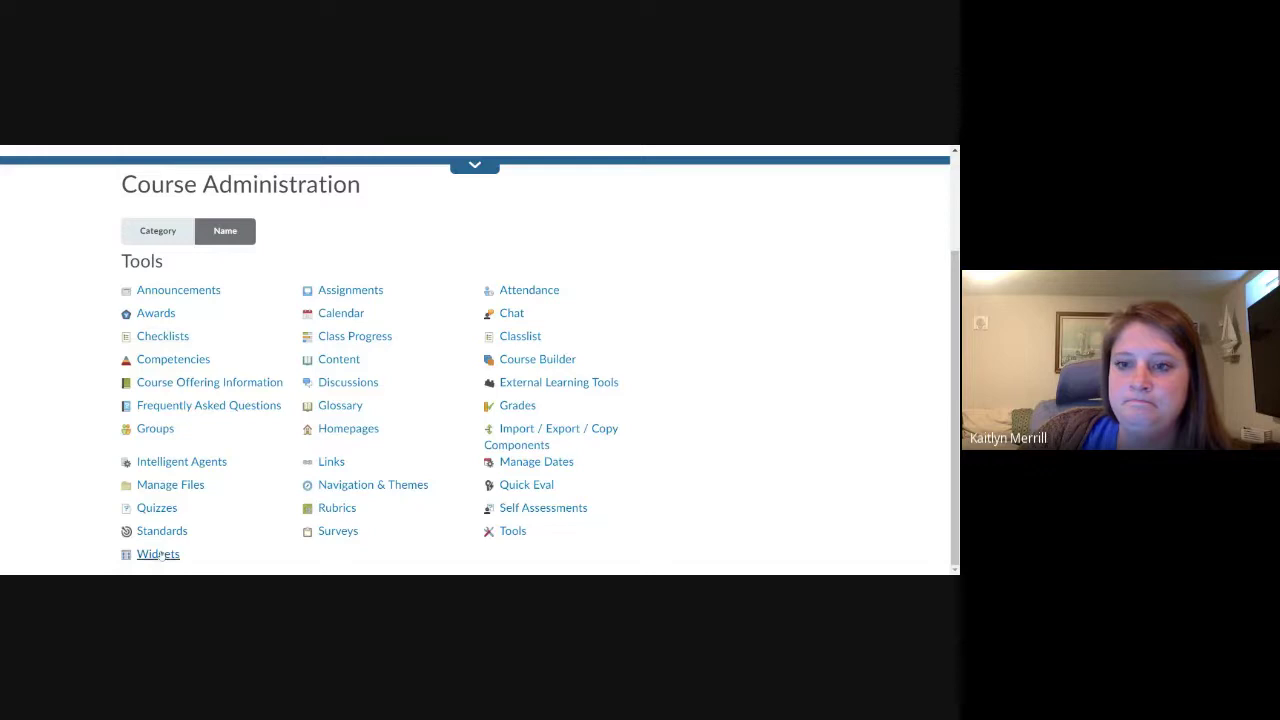
click(158, 554)
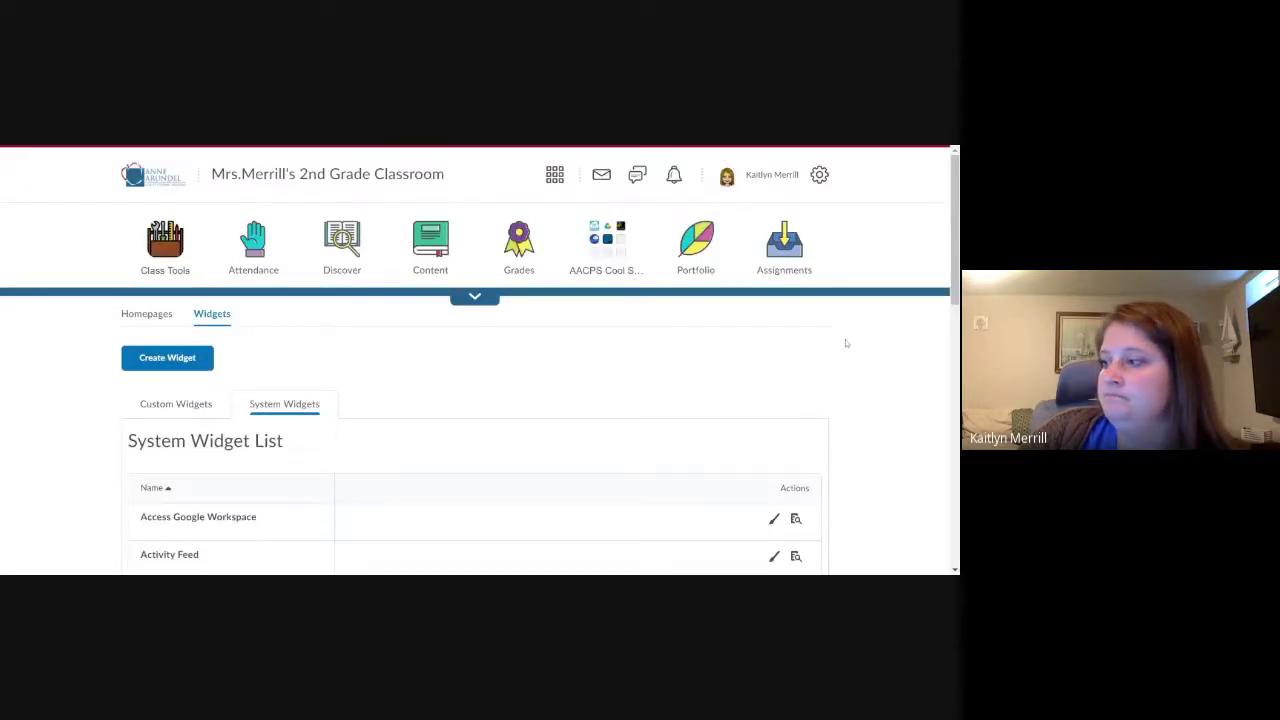
- Go to the course's list of homepages and open "Creation Home Page - Copy" for editing
scroll(361, 402, down, 1)
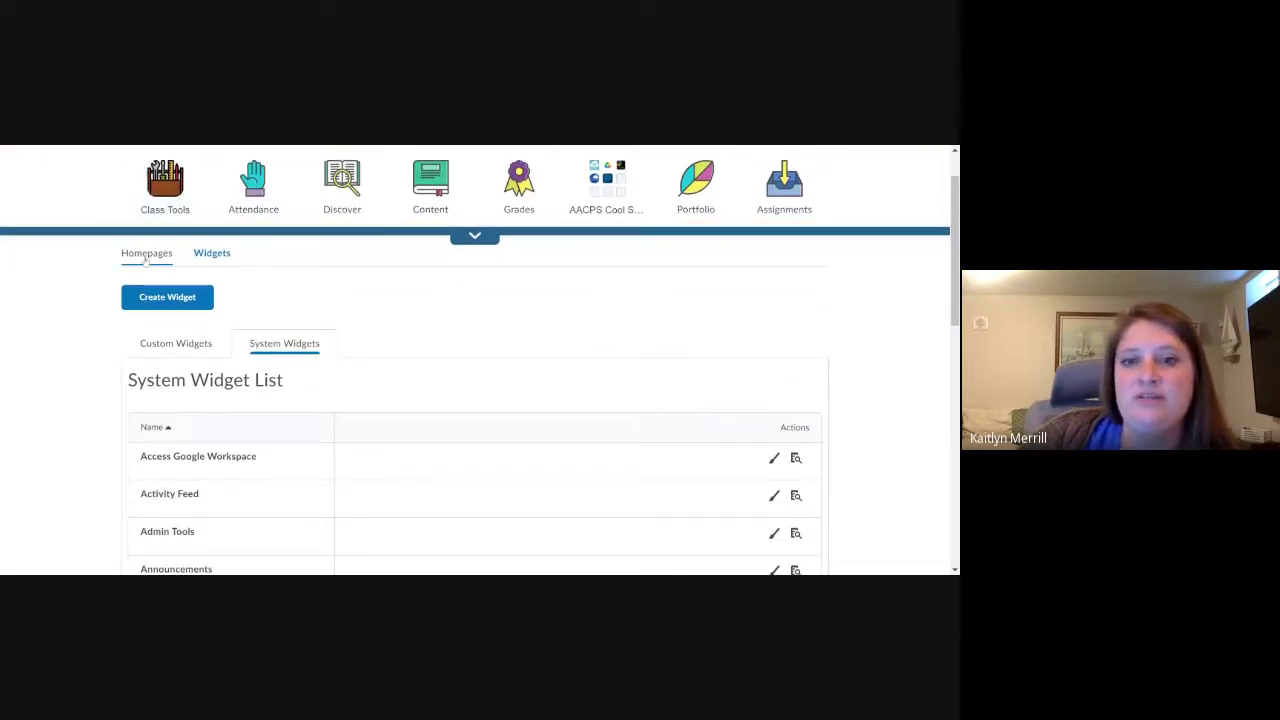
click(146, 253)
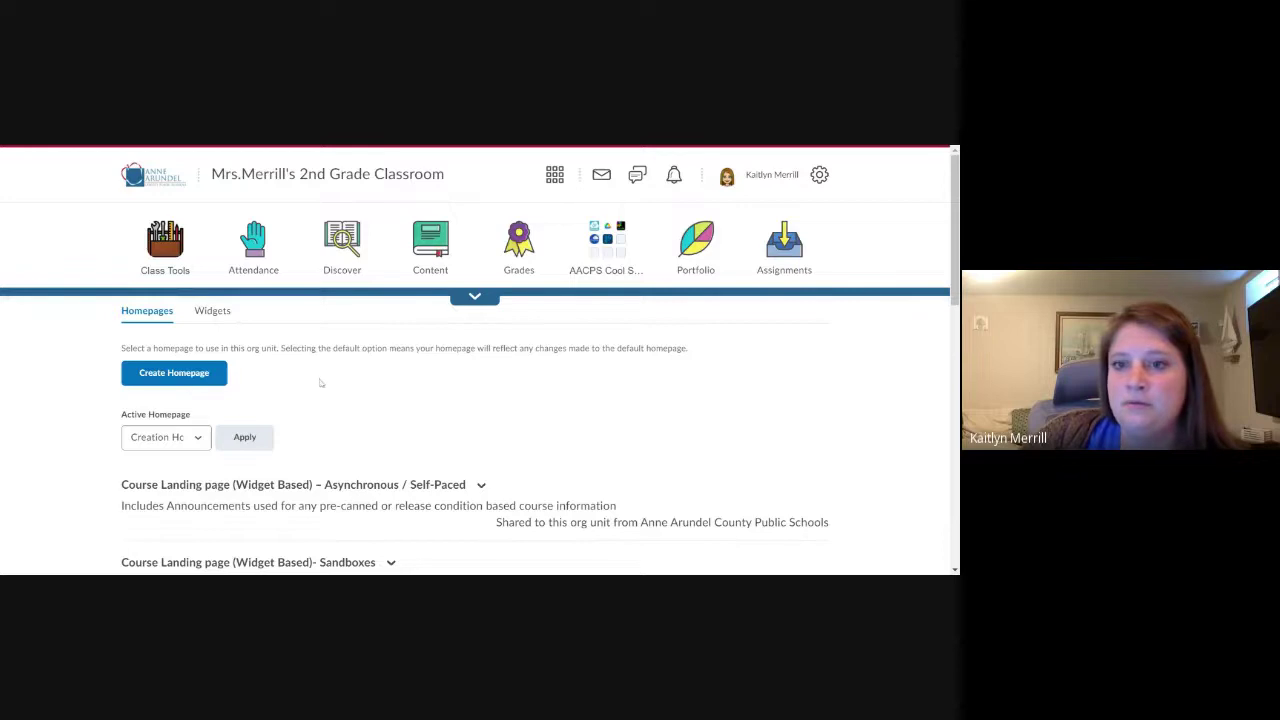
scroll(321, 382, down, 1)
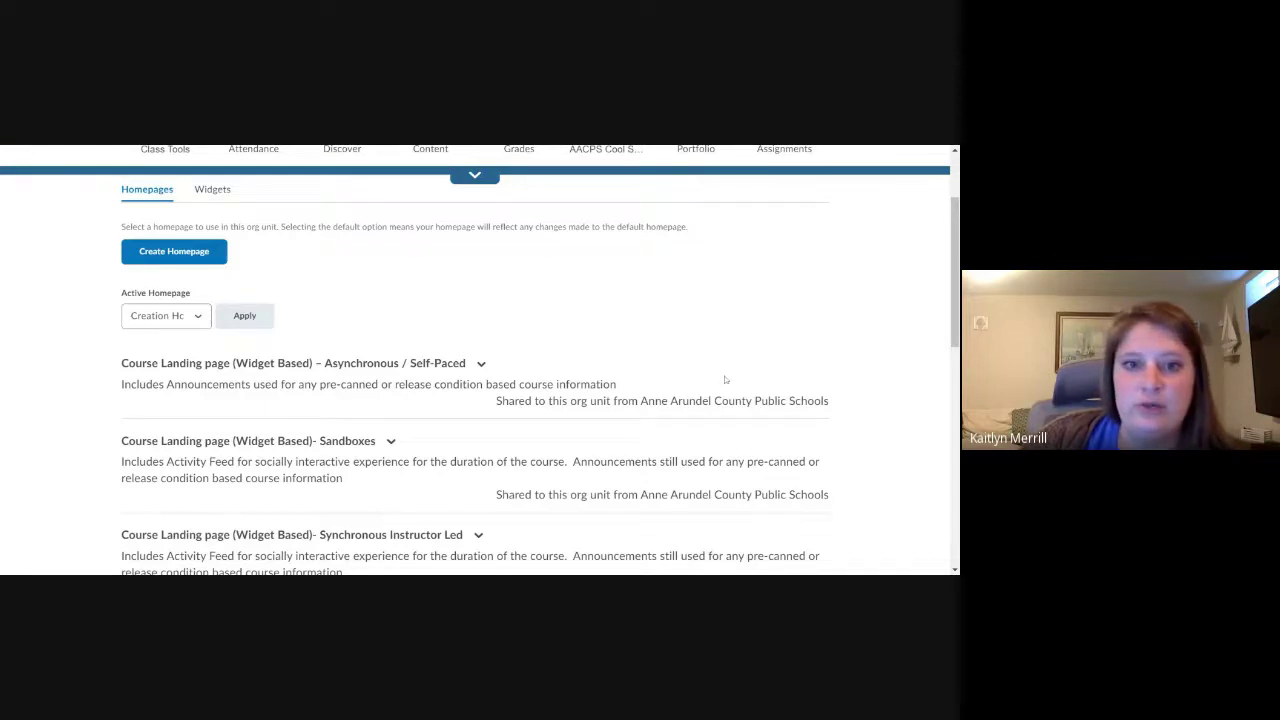
scroll(726, 379, down, 4)
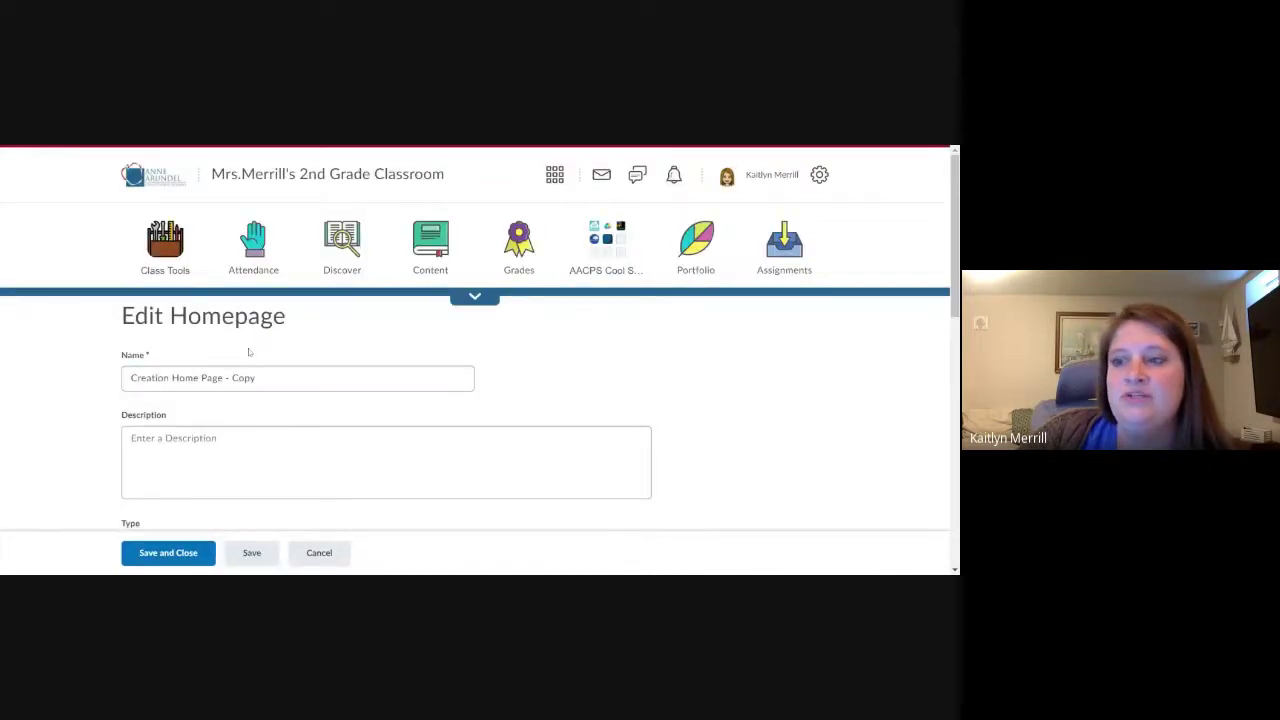
- Try reordering the Course Overview and Work To Do widgets, restore their original order, and save and close the homepage
scroll(249, 352, down, 5)
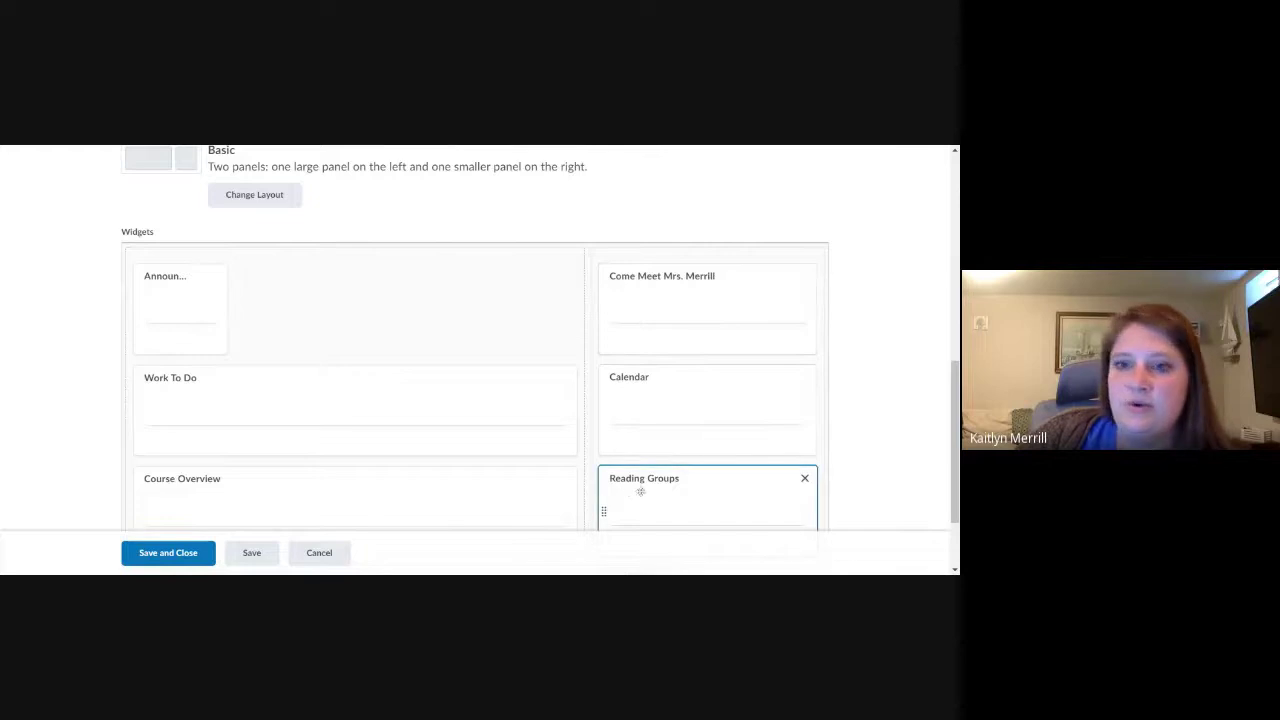
drag(244, 426, 249, 331)
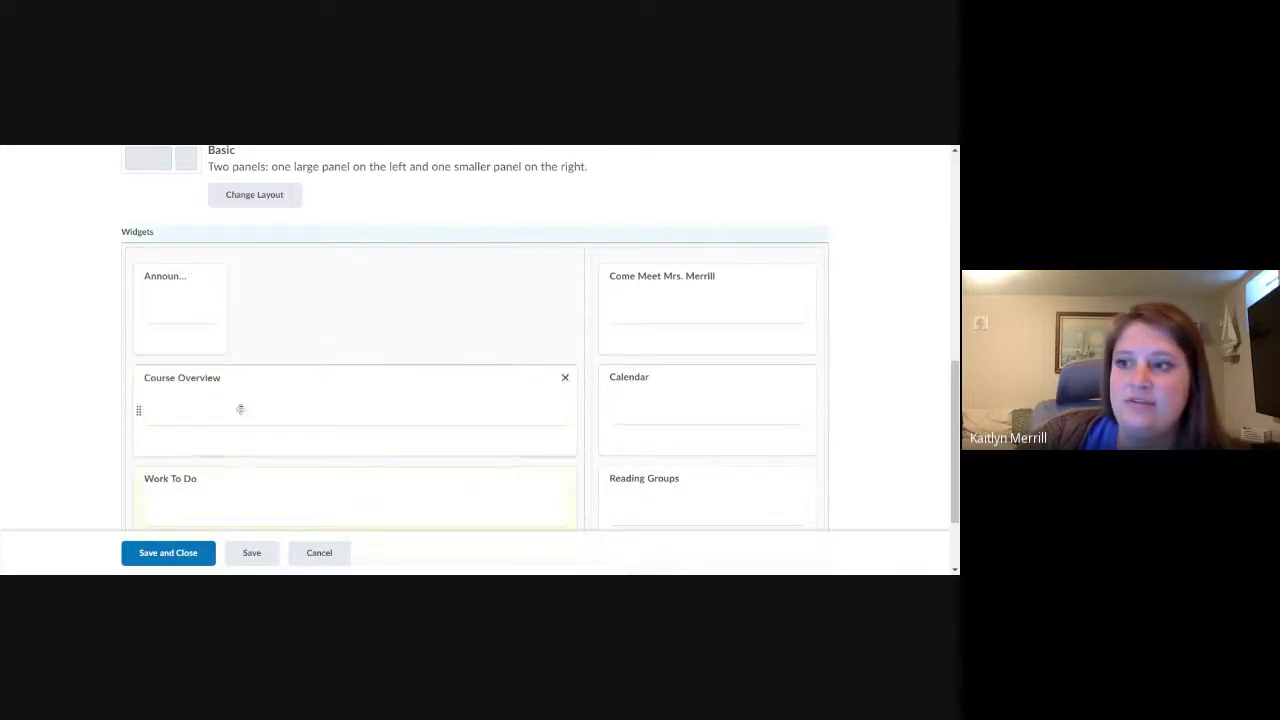
scroll(300, 440, down, 3)
drag(271, 309, 203, 195)
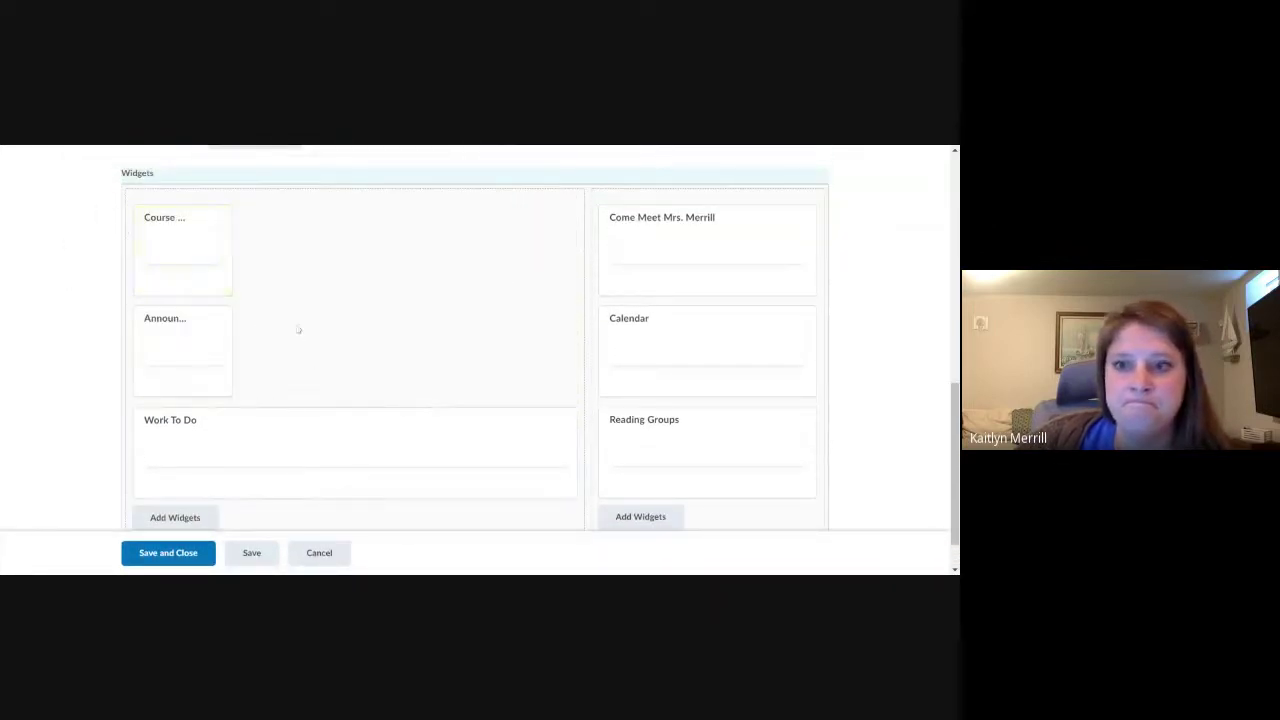
drag(138, 248, 324, 358)
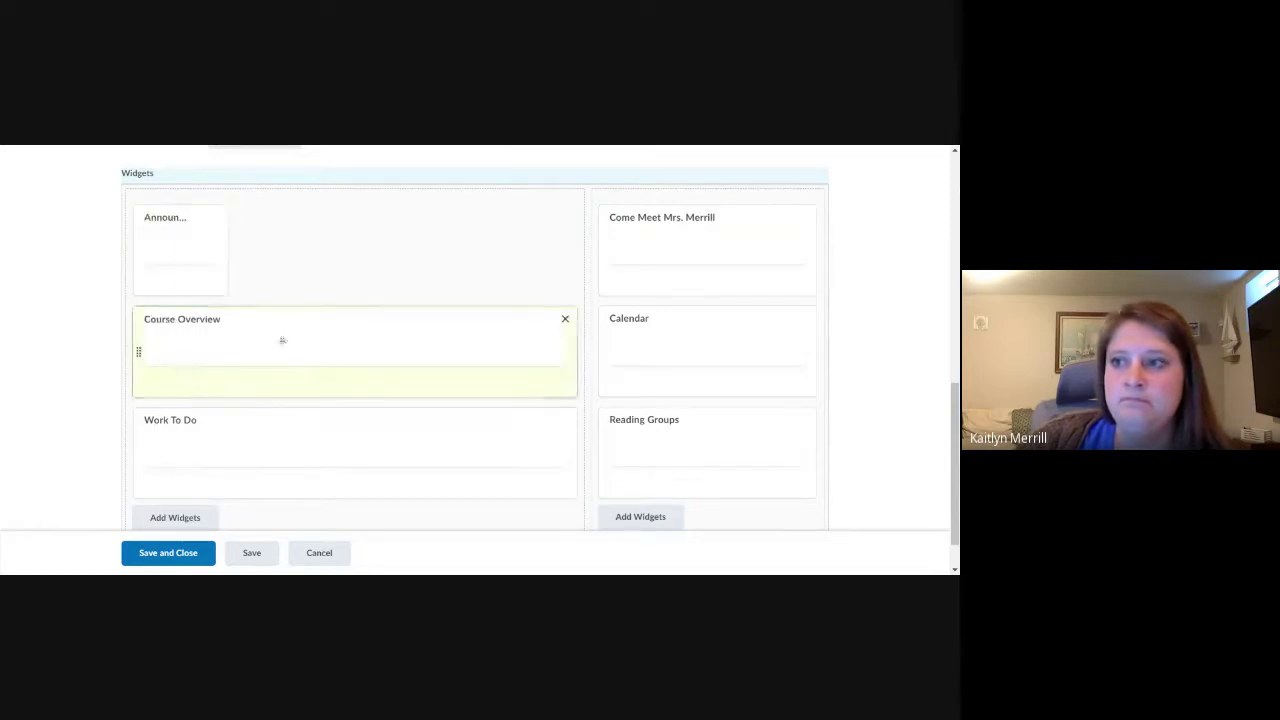
drag(342, 448, 340, 340)
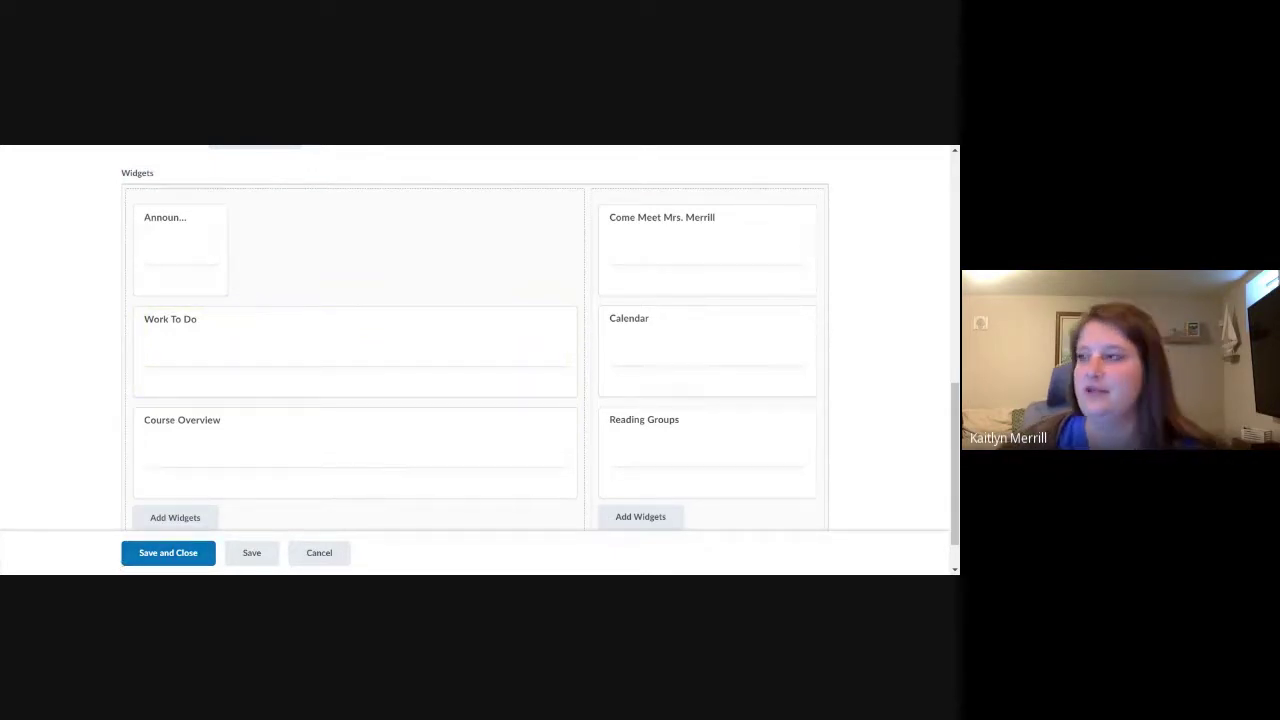
click(200, 556)
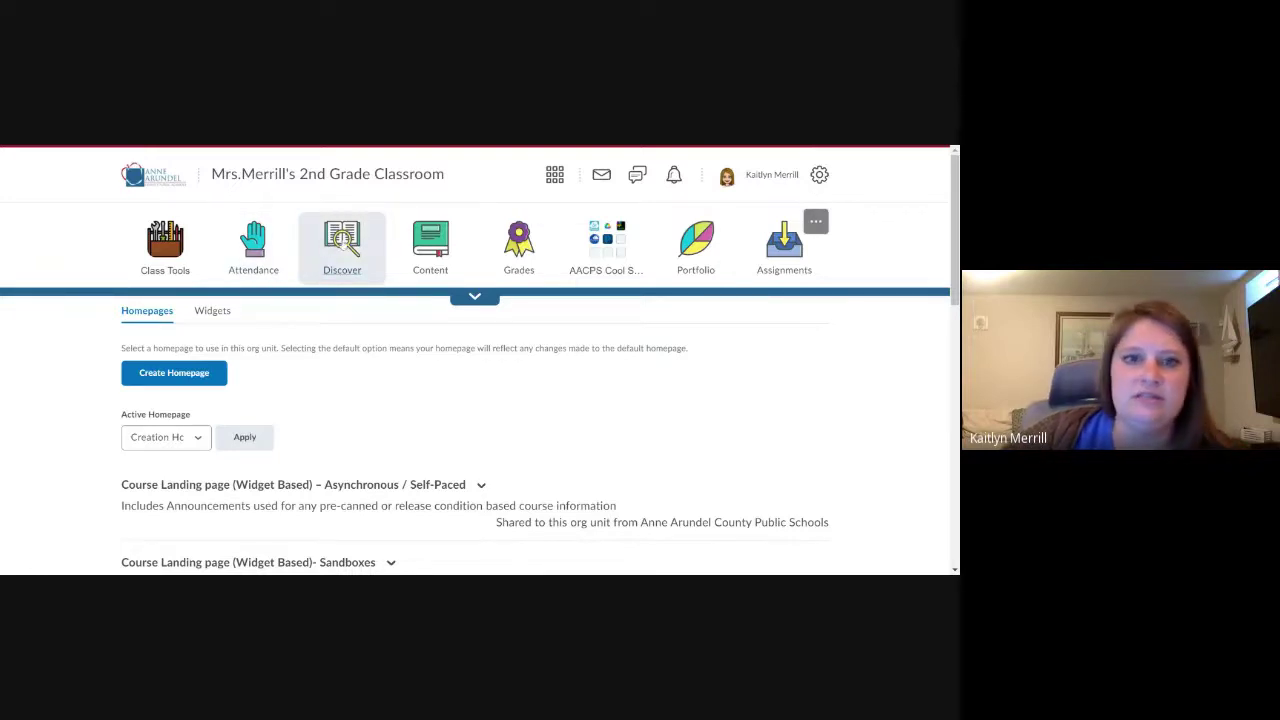
- Open Discover and look through its Featured, New, Updated and All course sections
click(343, 248)
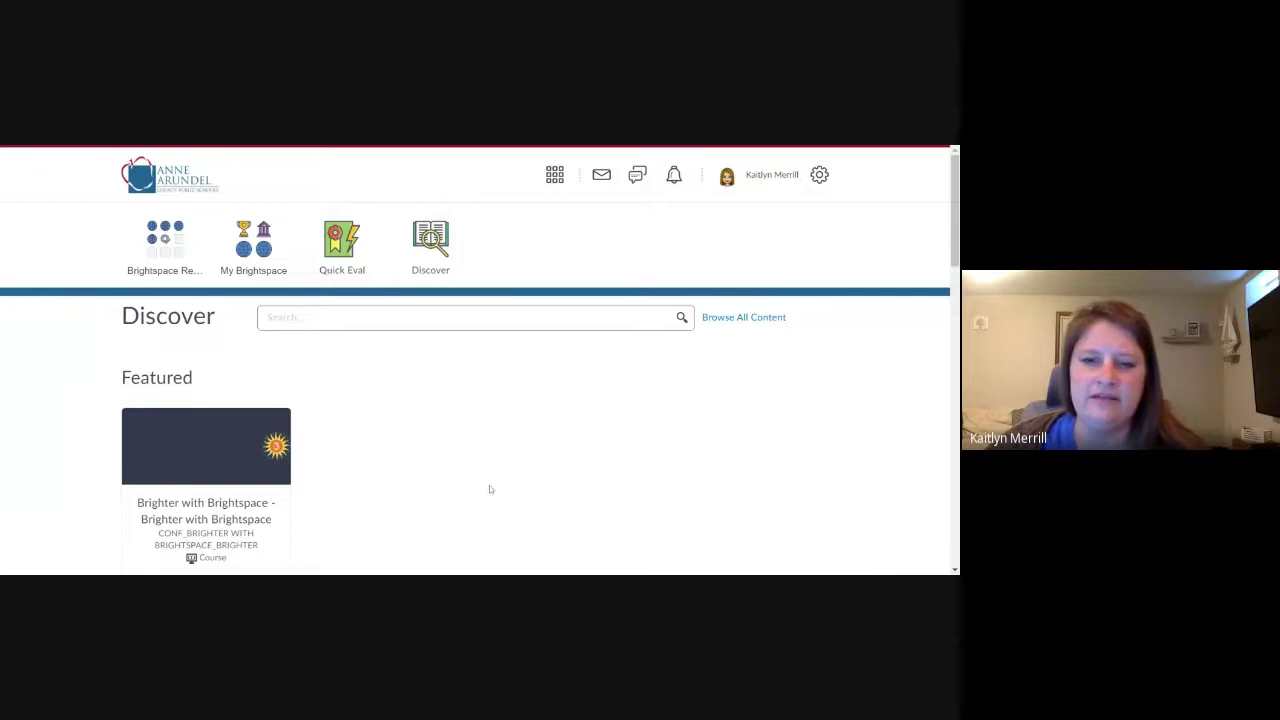
scroll(454, 497, down, 2)
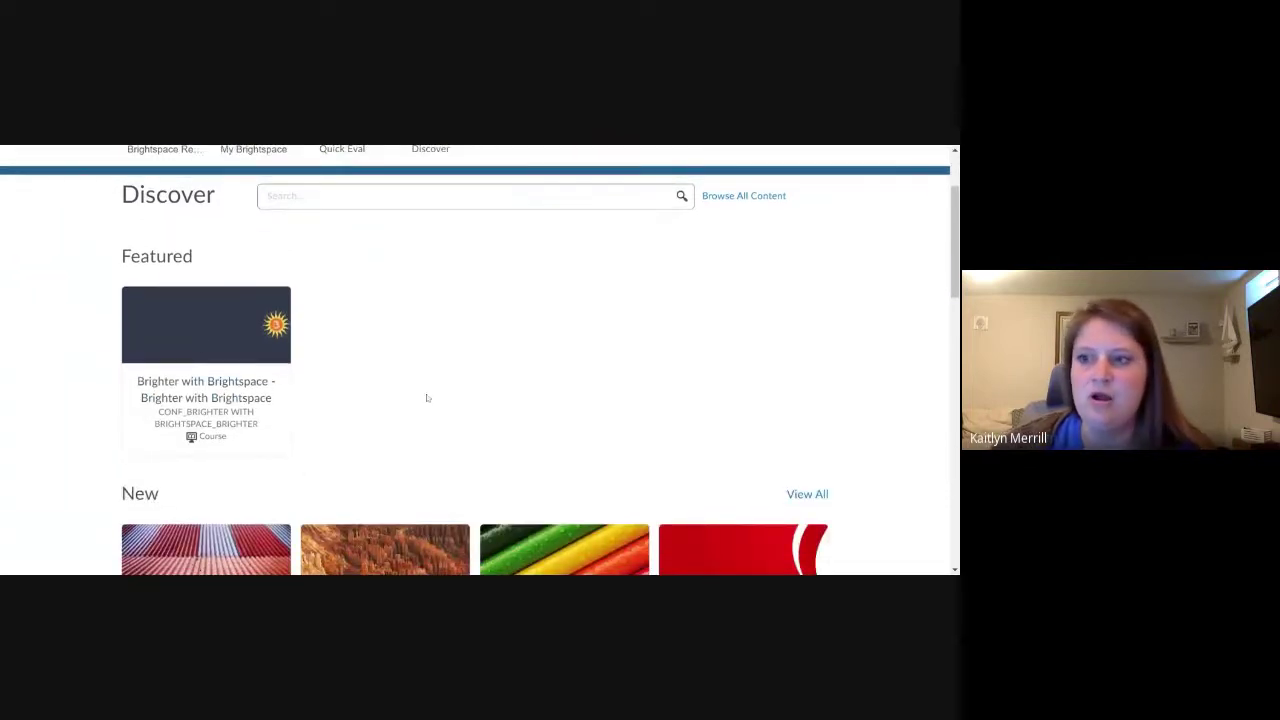
scroll(203, 294, down, 2)
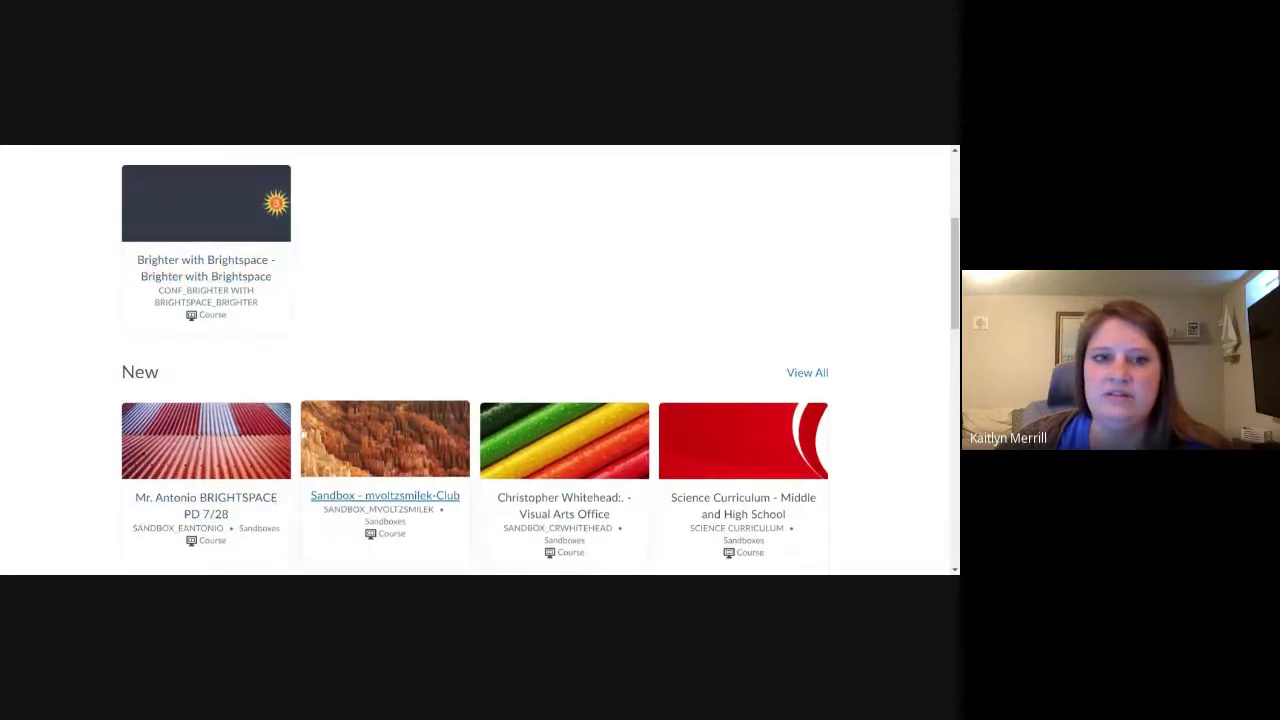
scroll(200, 440, down, 4)
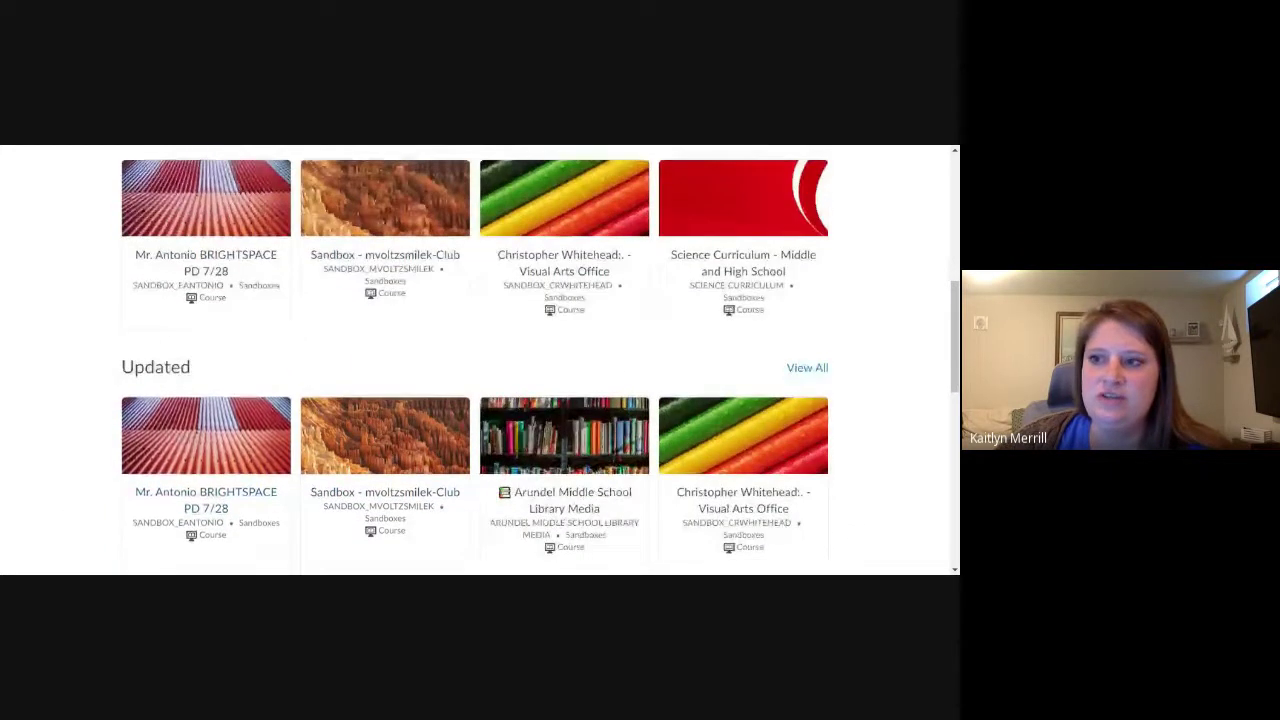
scroll(149, 367, down, 4)
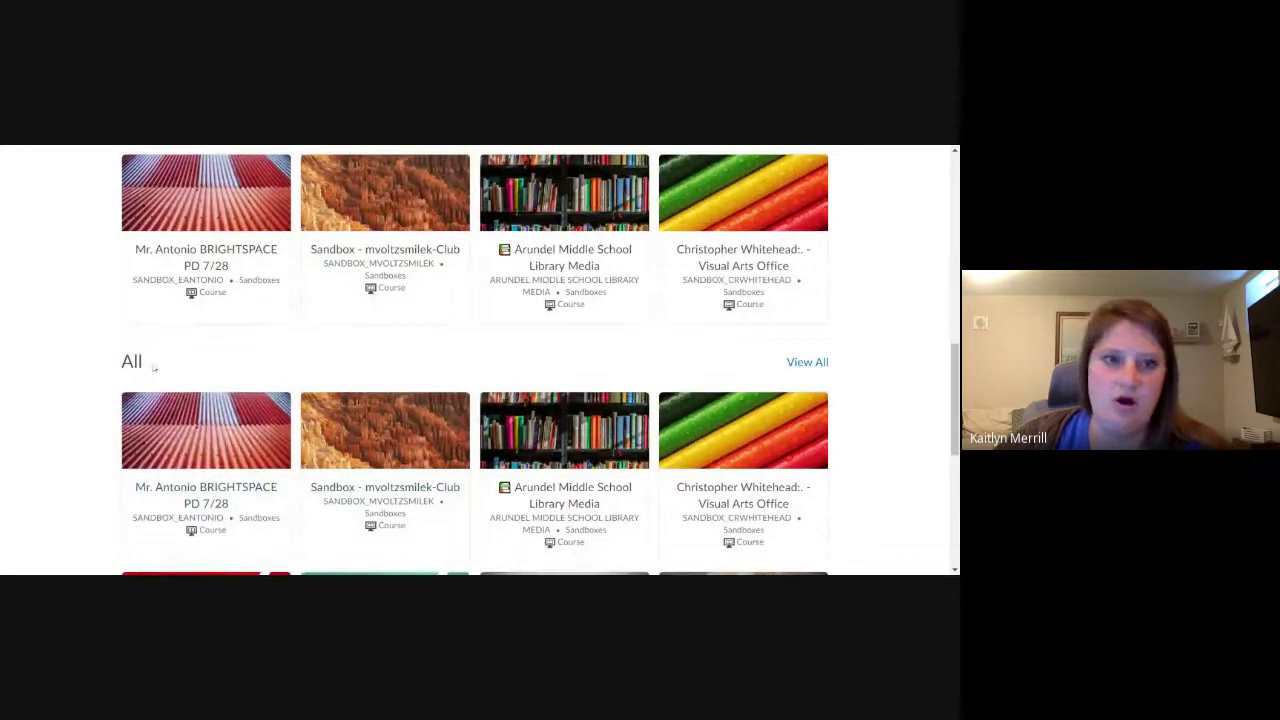
- Show the full list of all Discover courses and look through it
click(807, 362)
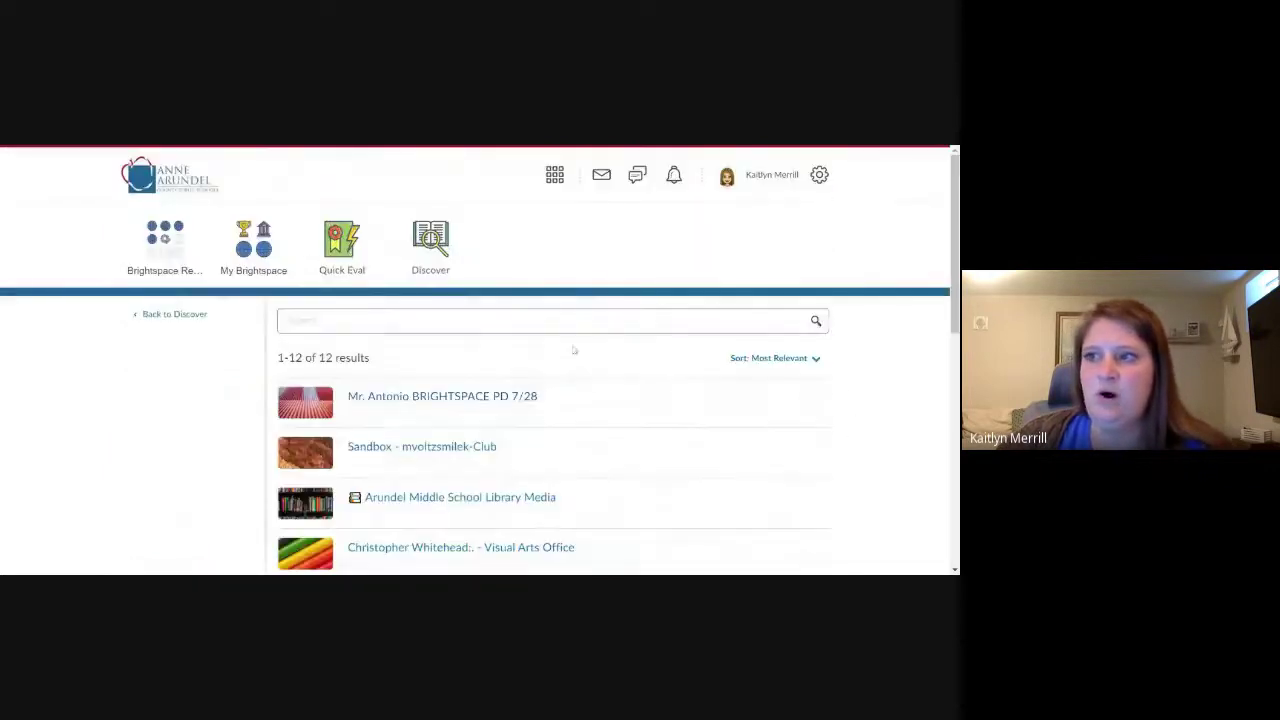
scroll(563, 386, down, 5)
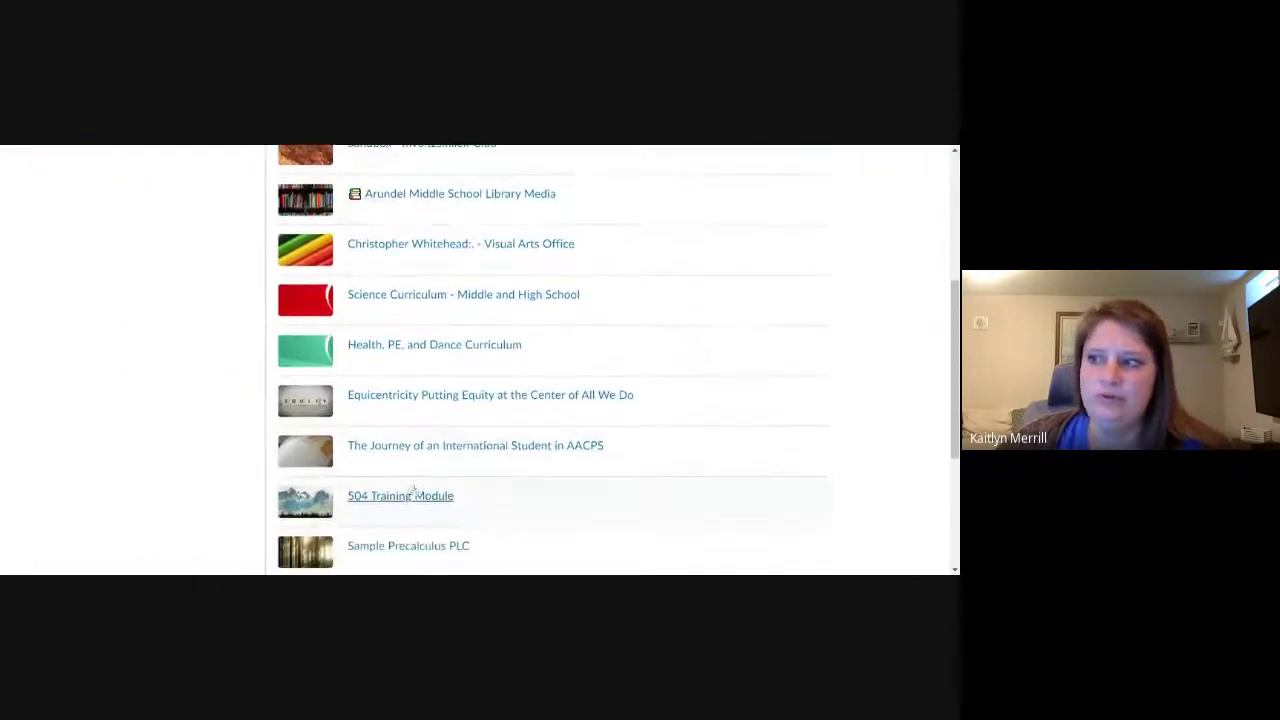
scroll(412, 490, down, 2)
scroll(433, 473, down, 2)
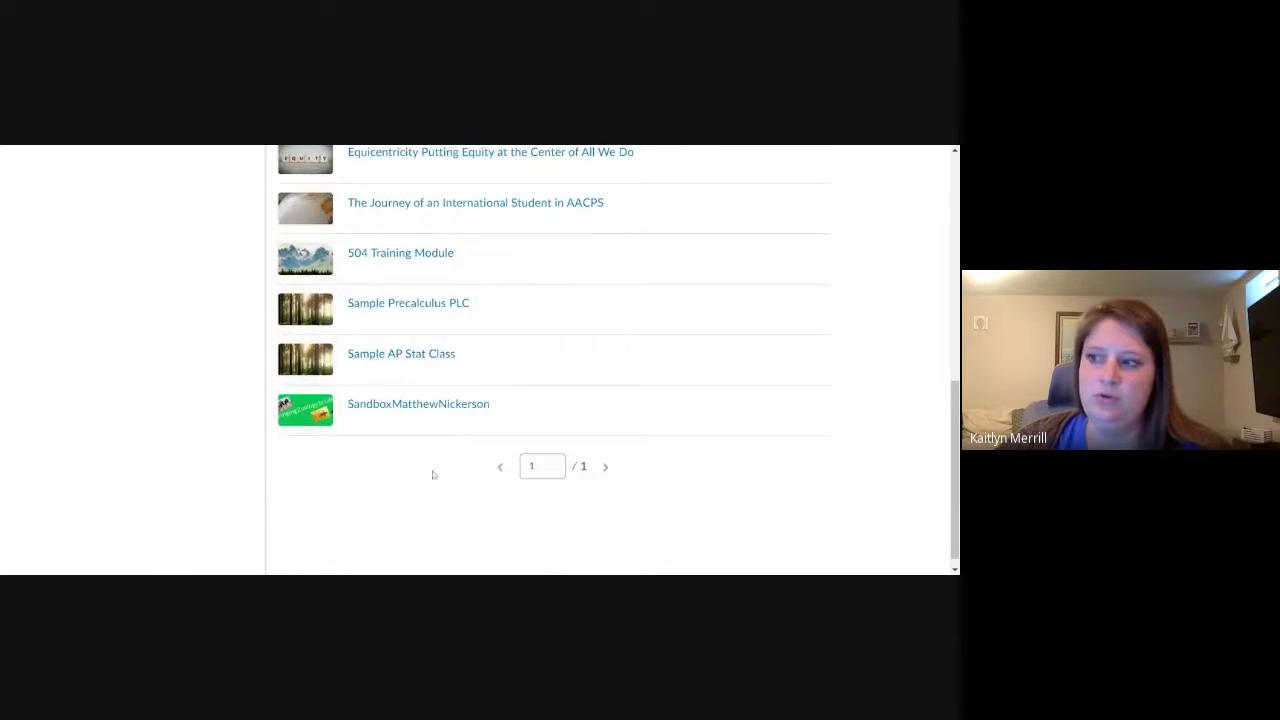
scroll(425, 489, up, 5)
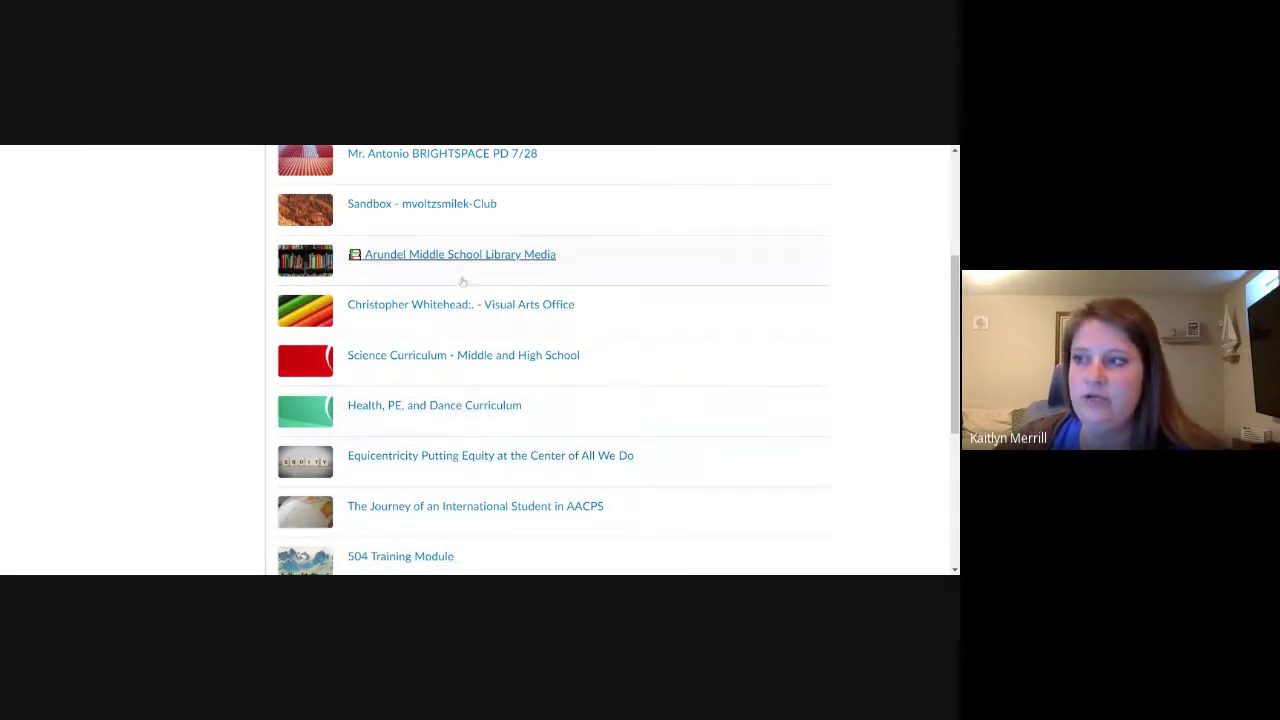
scroll(579, 490, up, 3)
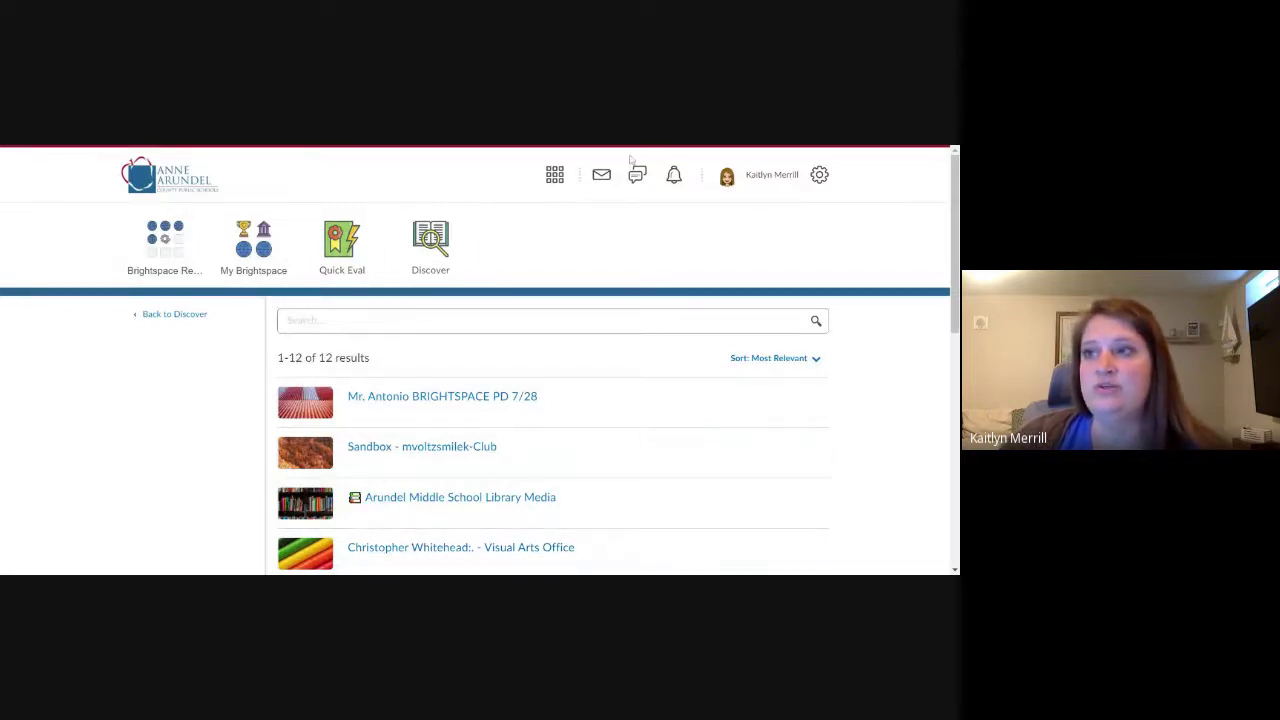
- Switch to the Grade 1 Curriculum course and look over its curriculum access and resource widgets
click(557, 182)
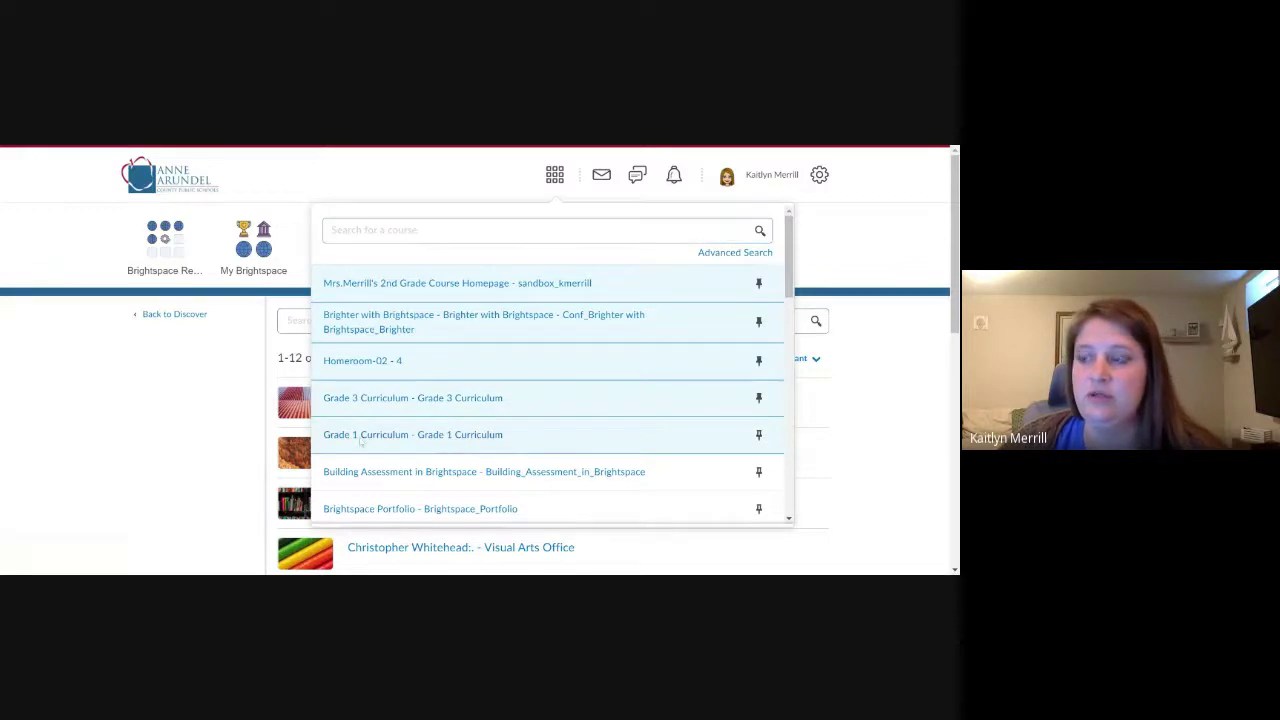
click(372, 444)
scroll(801, 398, down, 5)
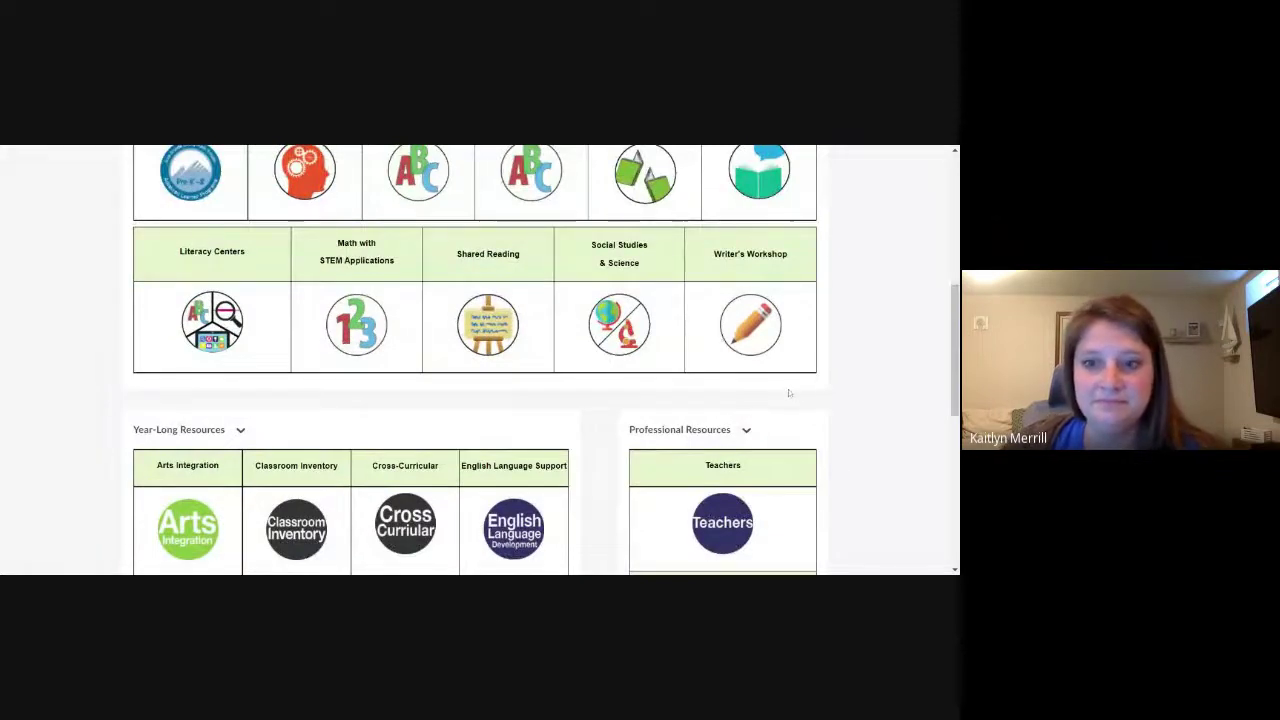
scroll(789, 392, up, 2)
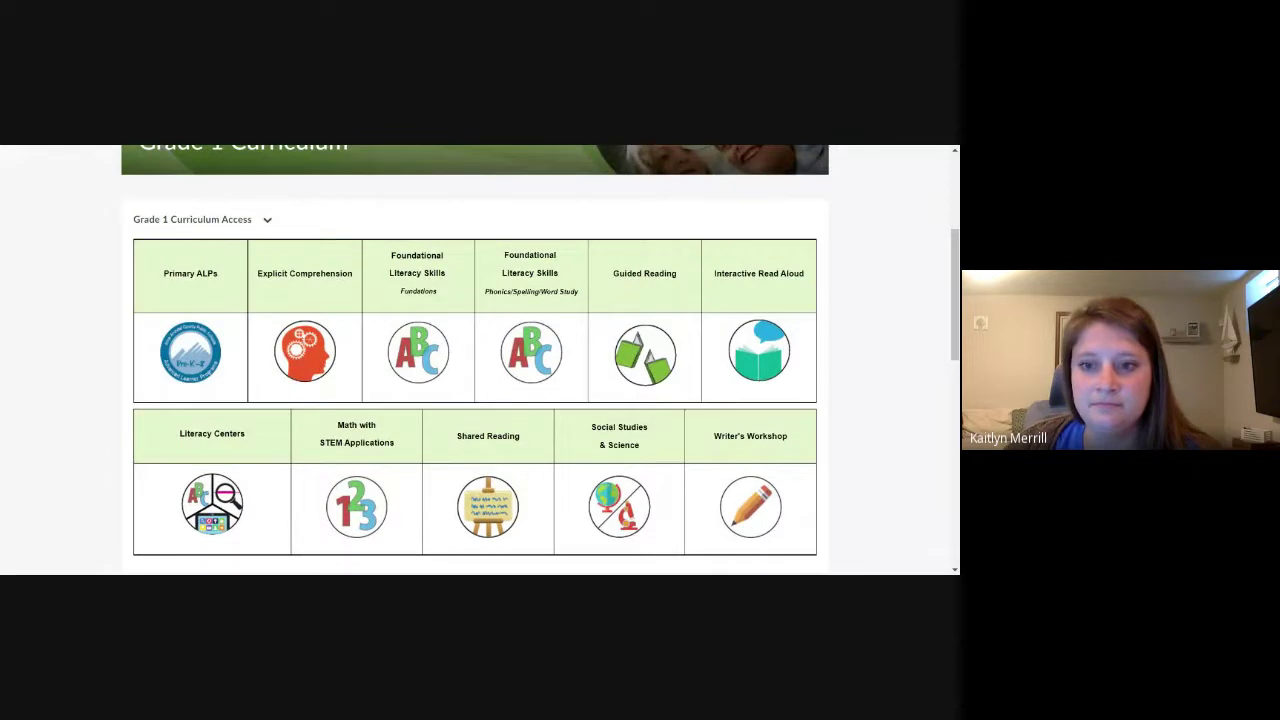
scroll(480, 360, up, 2)
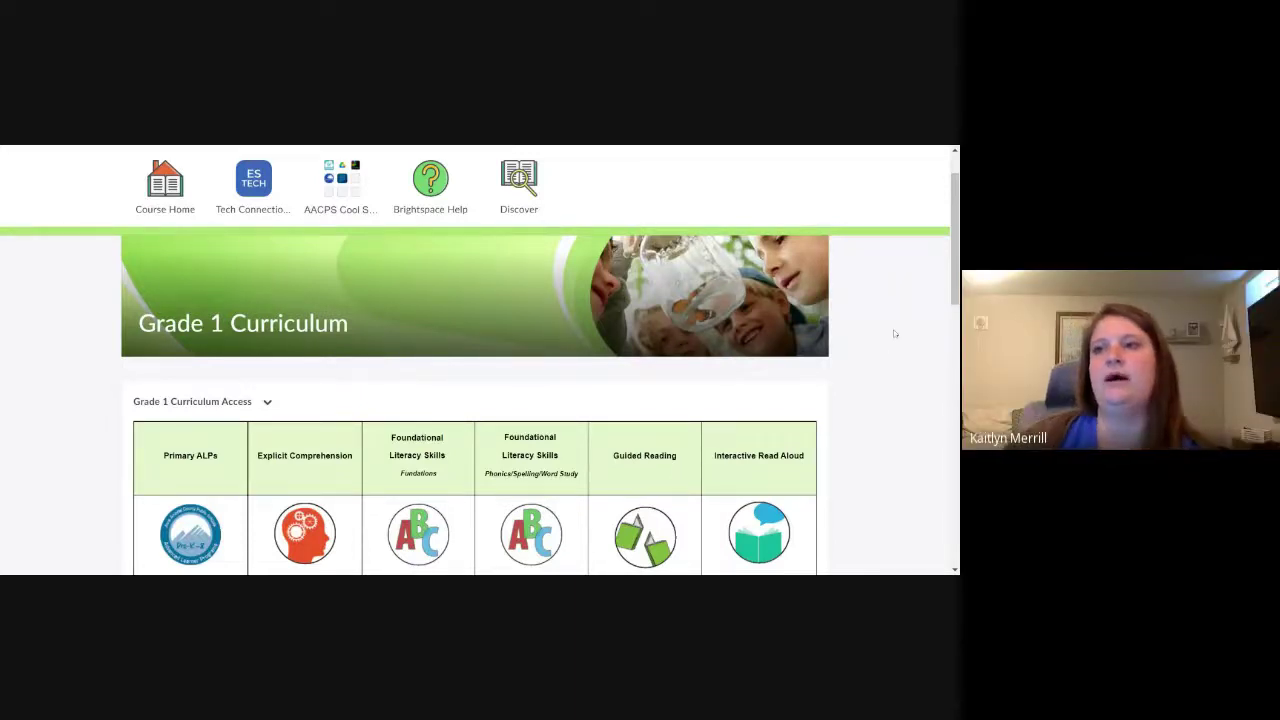
scroll(735, 350, up, 1)
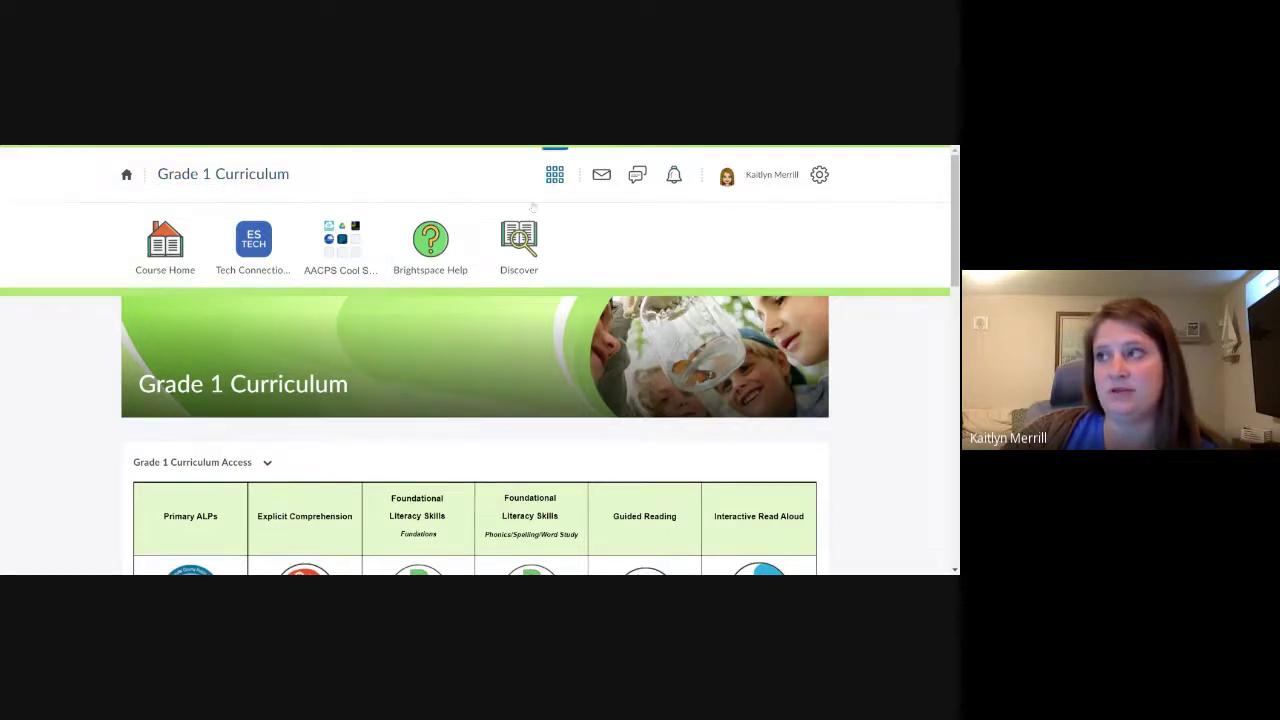
- Return to the 2nd grade classroom course and open its current navbar for editing
click(554, 176)
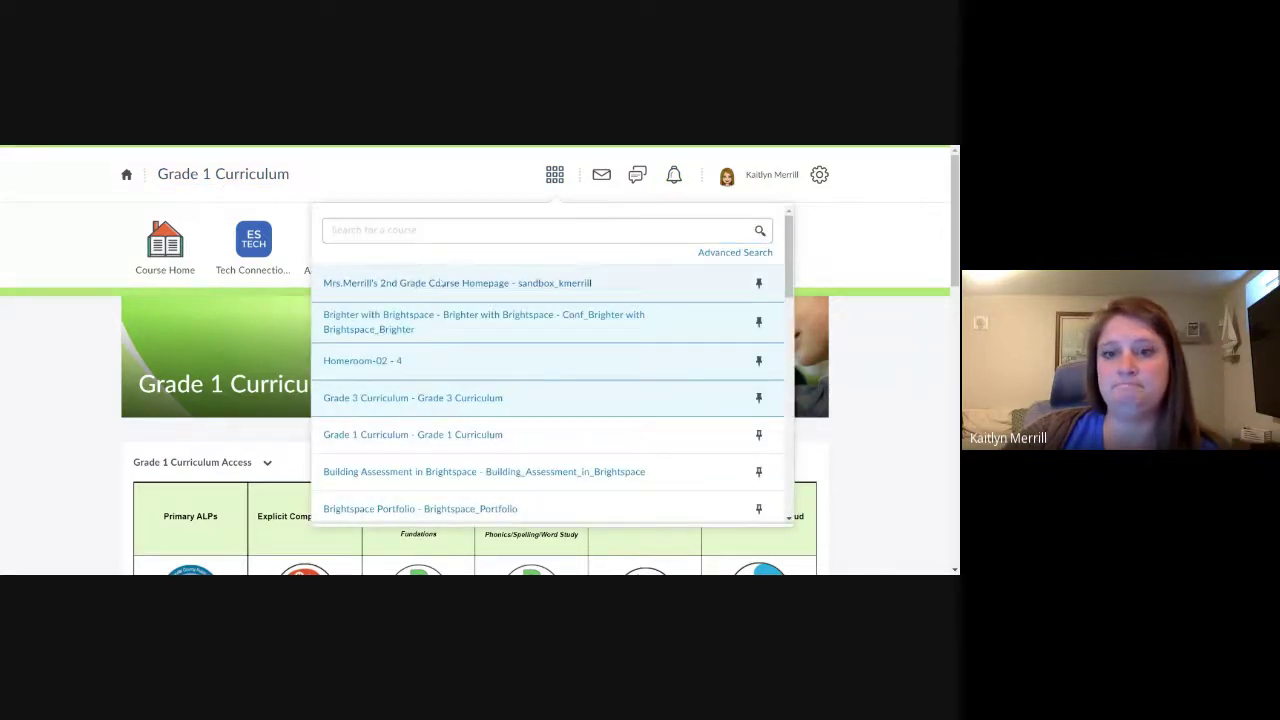
click(440, 284)
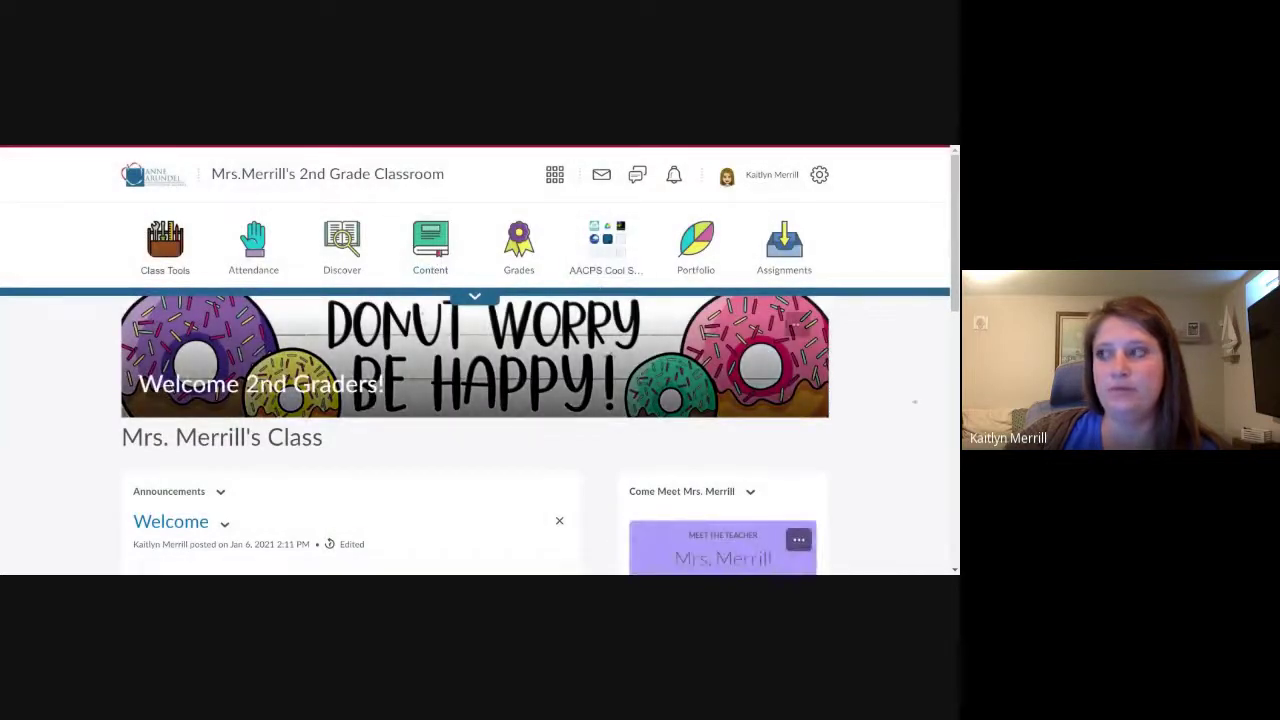
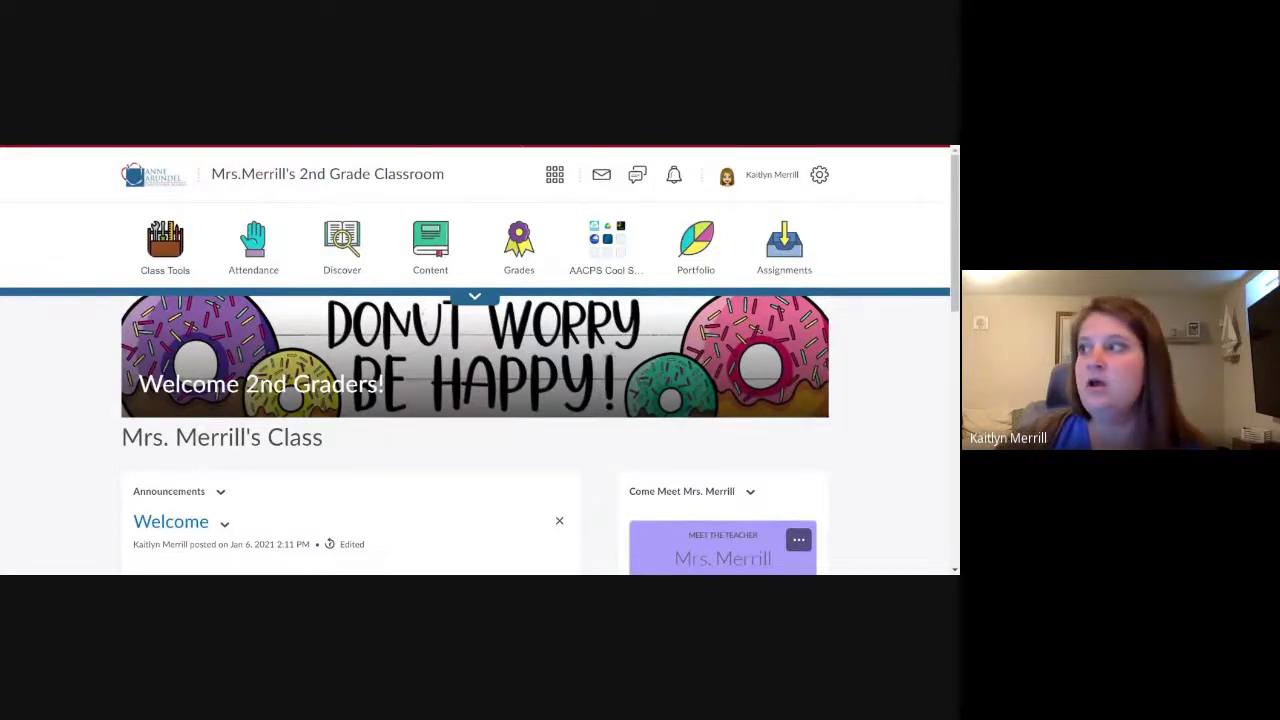
click(817, 226)
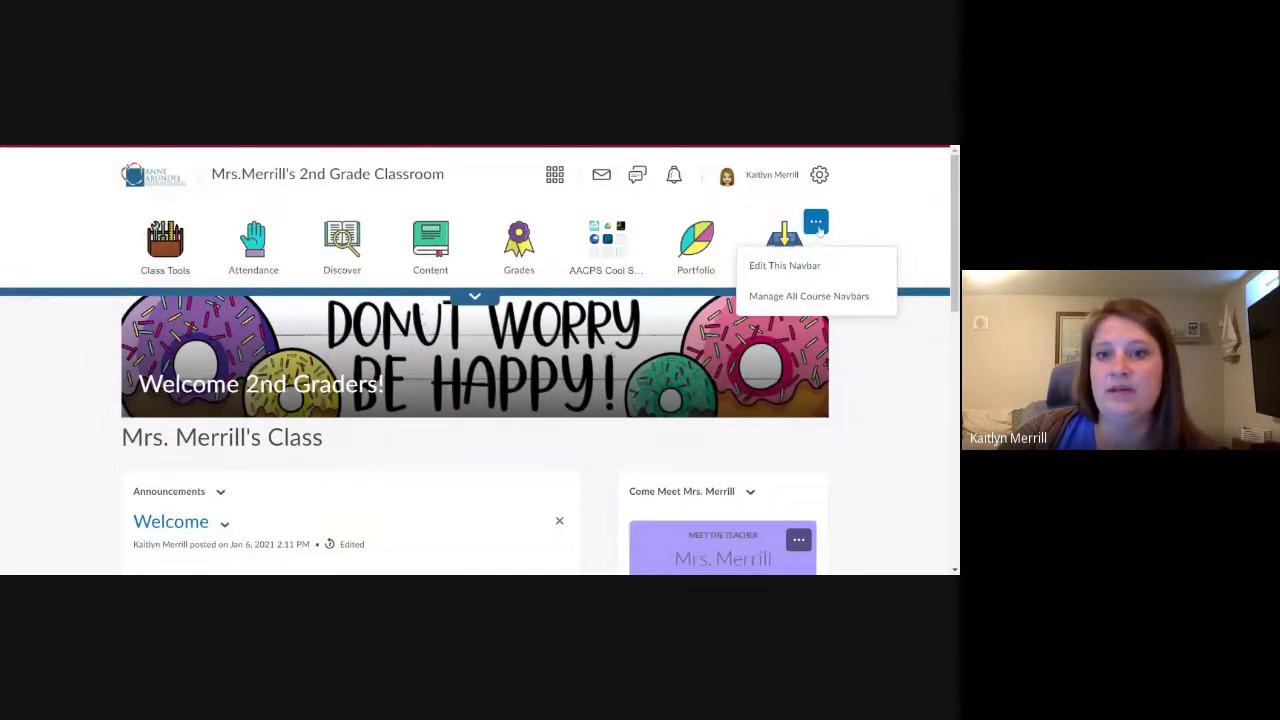
click(785, 264)
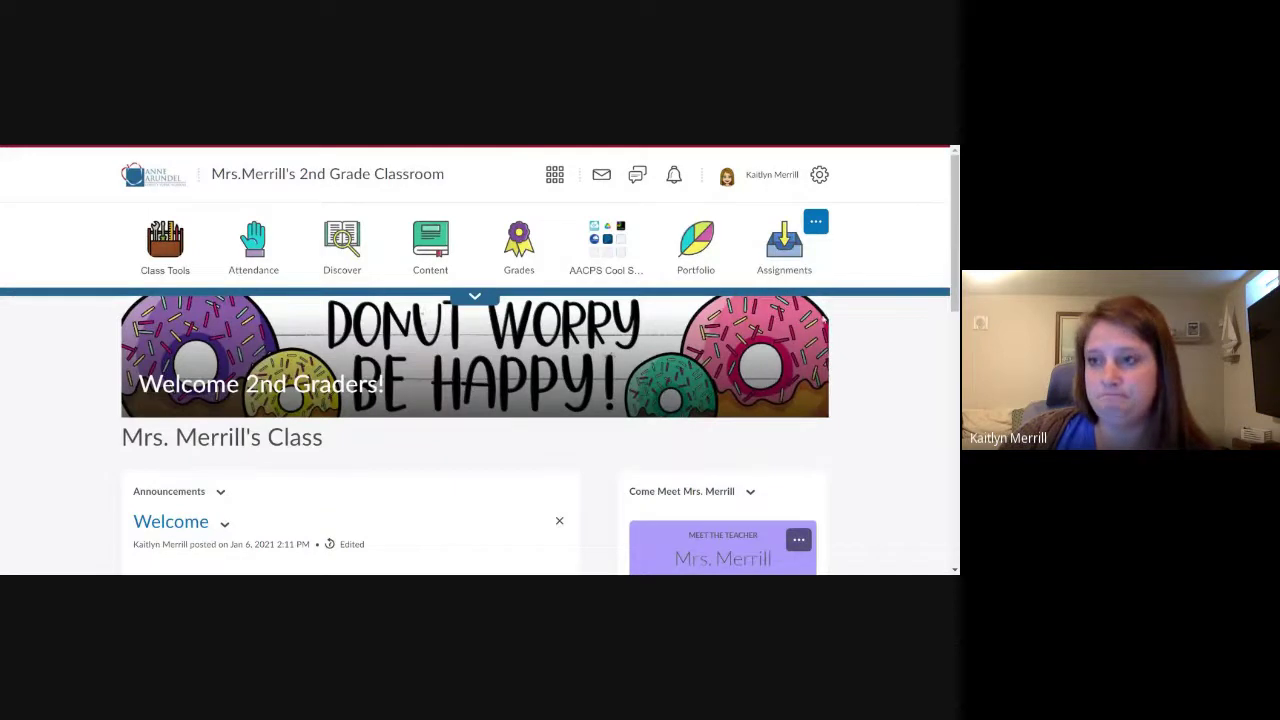
- Open the properties of the navbar's Class Tools group and rename it Teacher Tools
scroll(408, 442, down, 2)
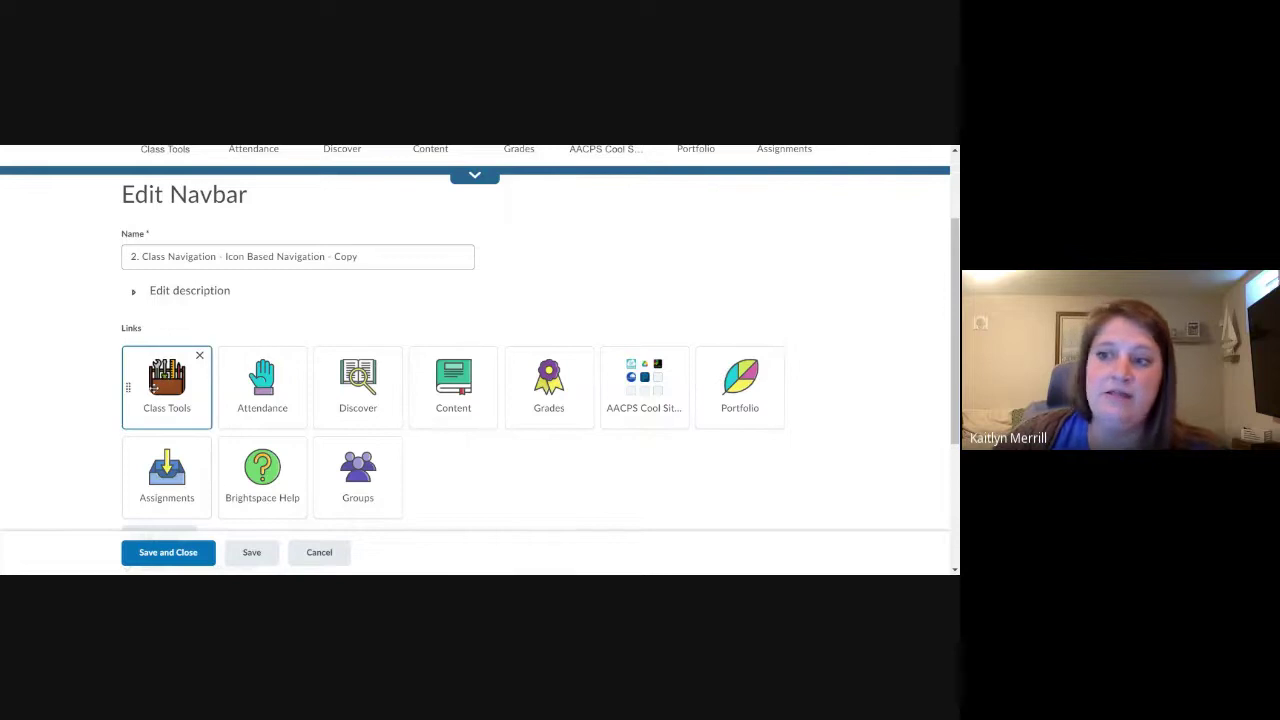
click(205, 354)
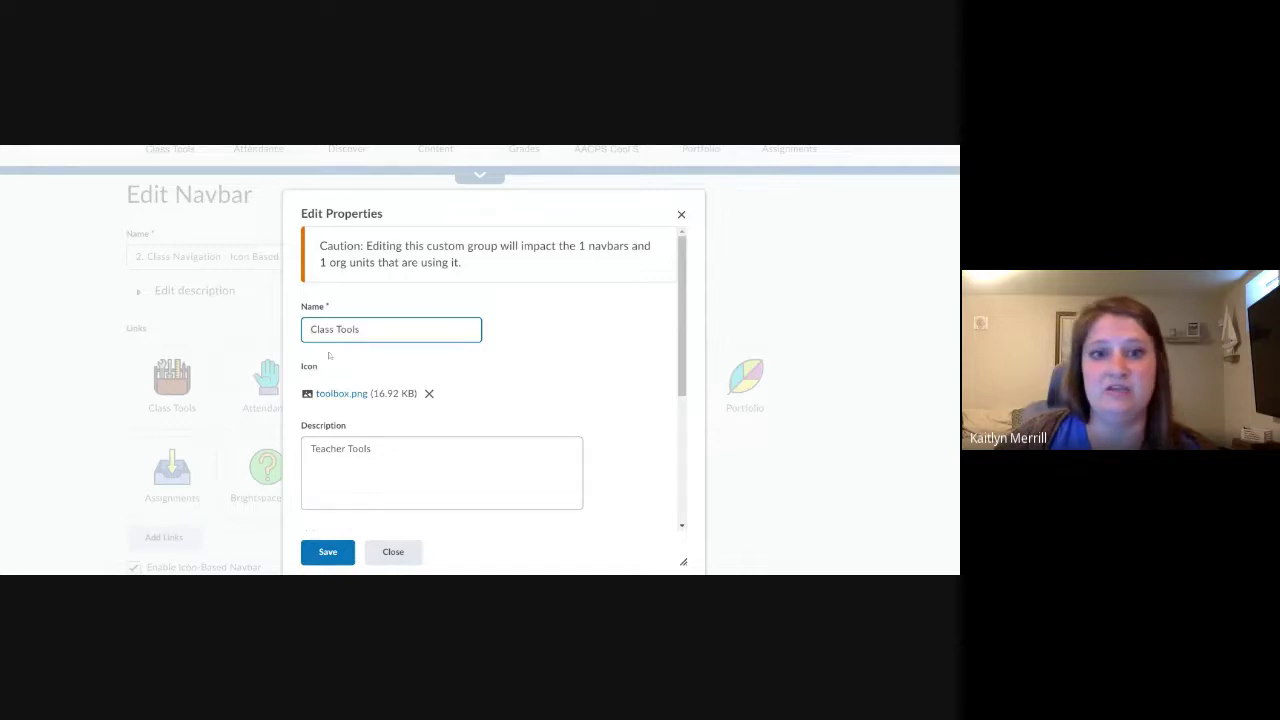
drag(365, 329, 305, 329)
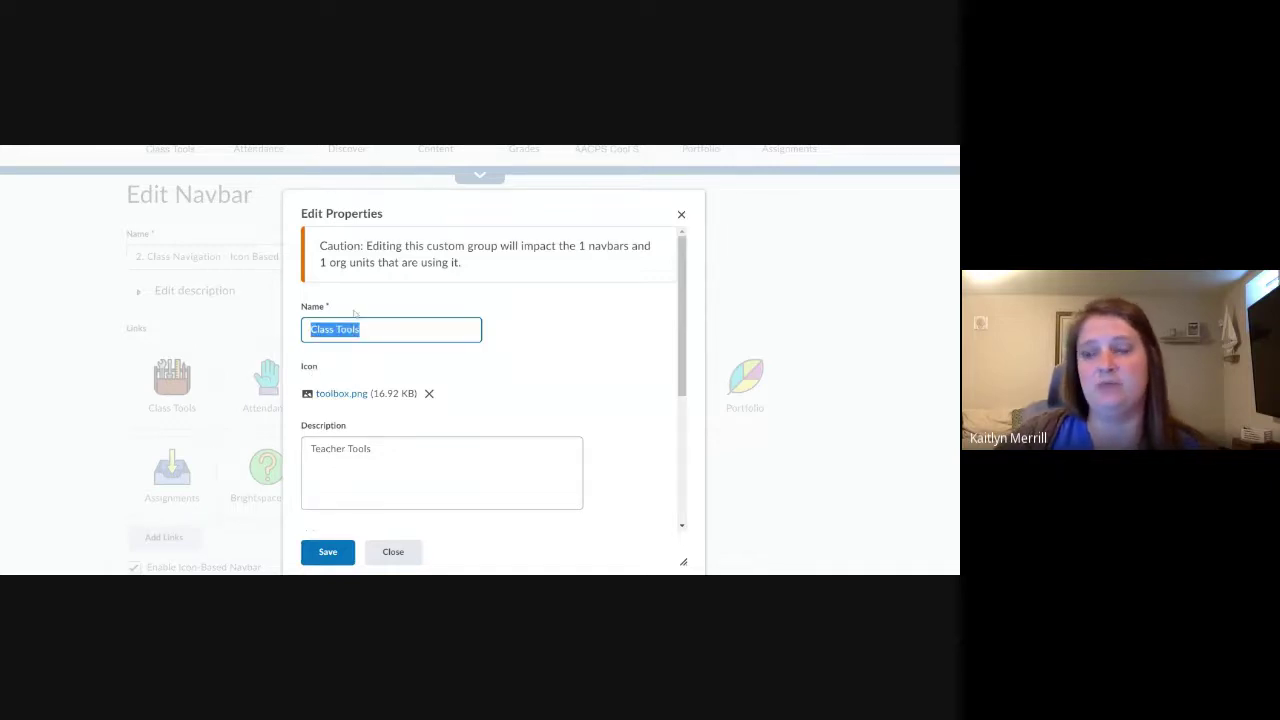
key(BackSpace)
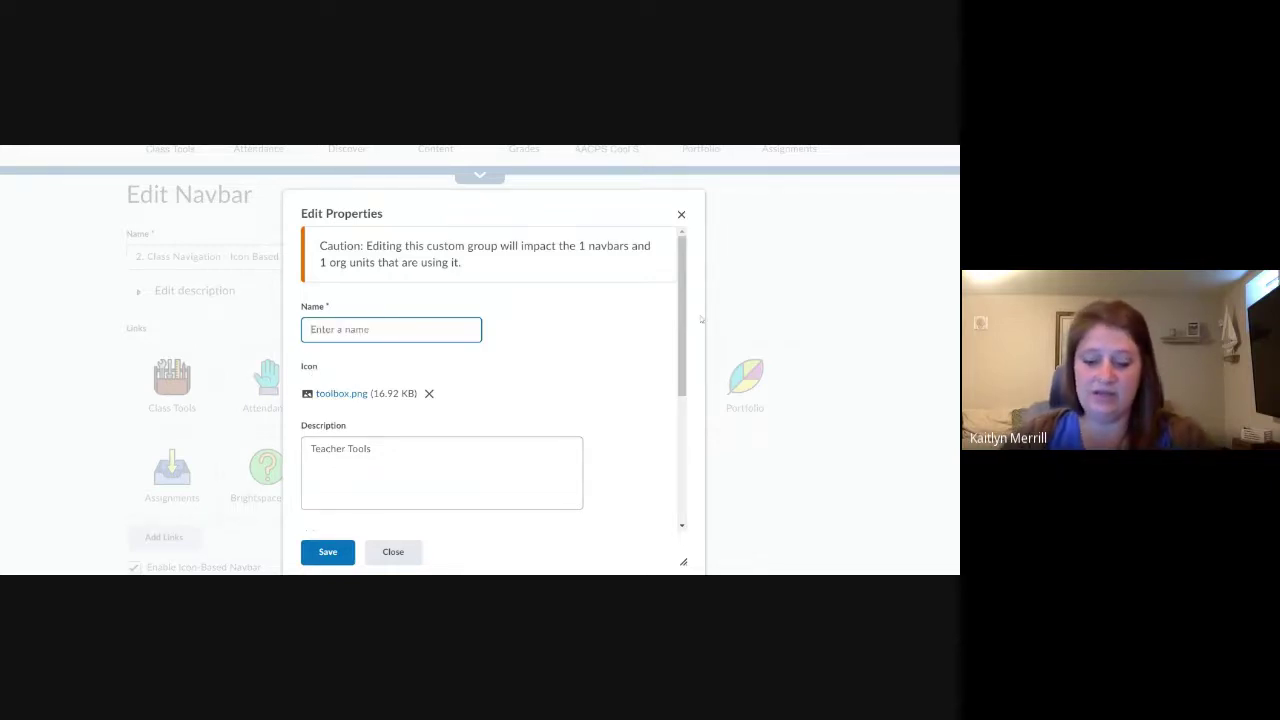
text(Teacher Tool)
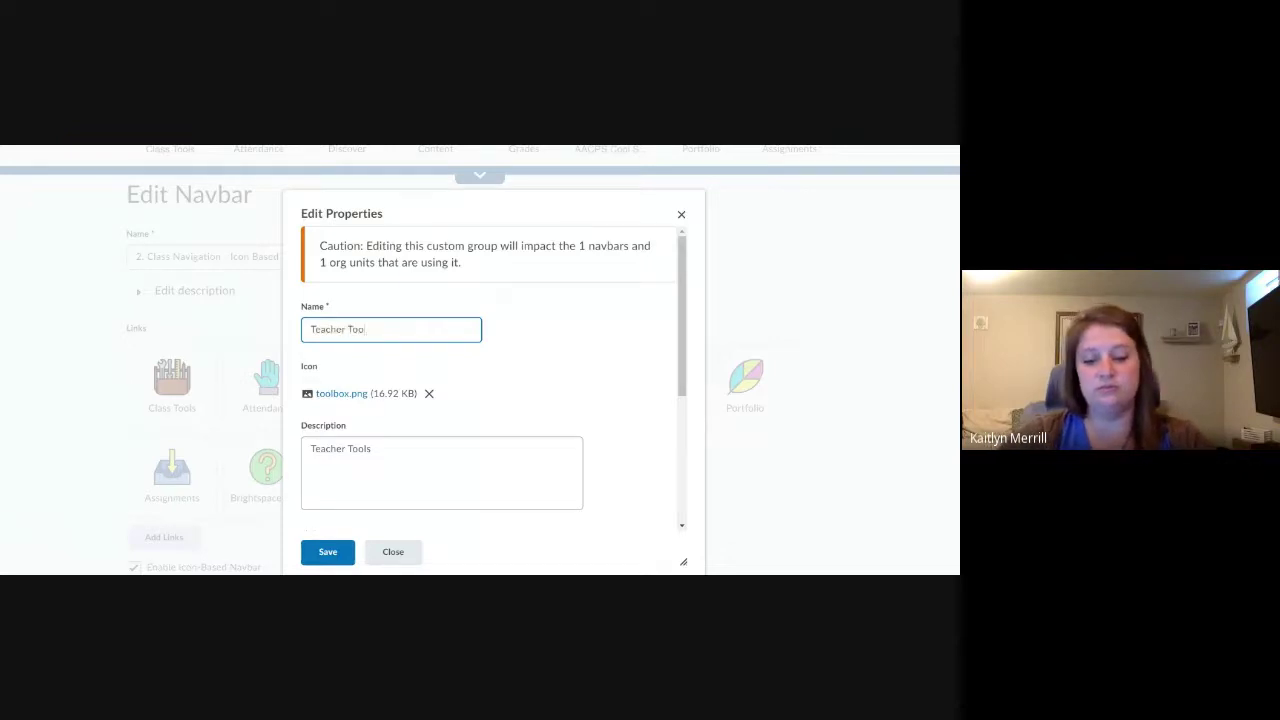
text(s)
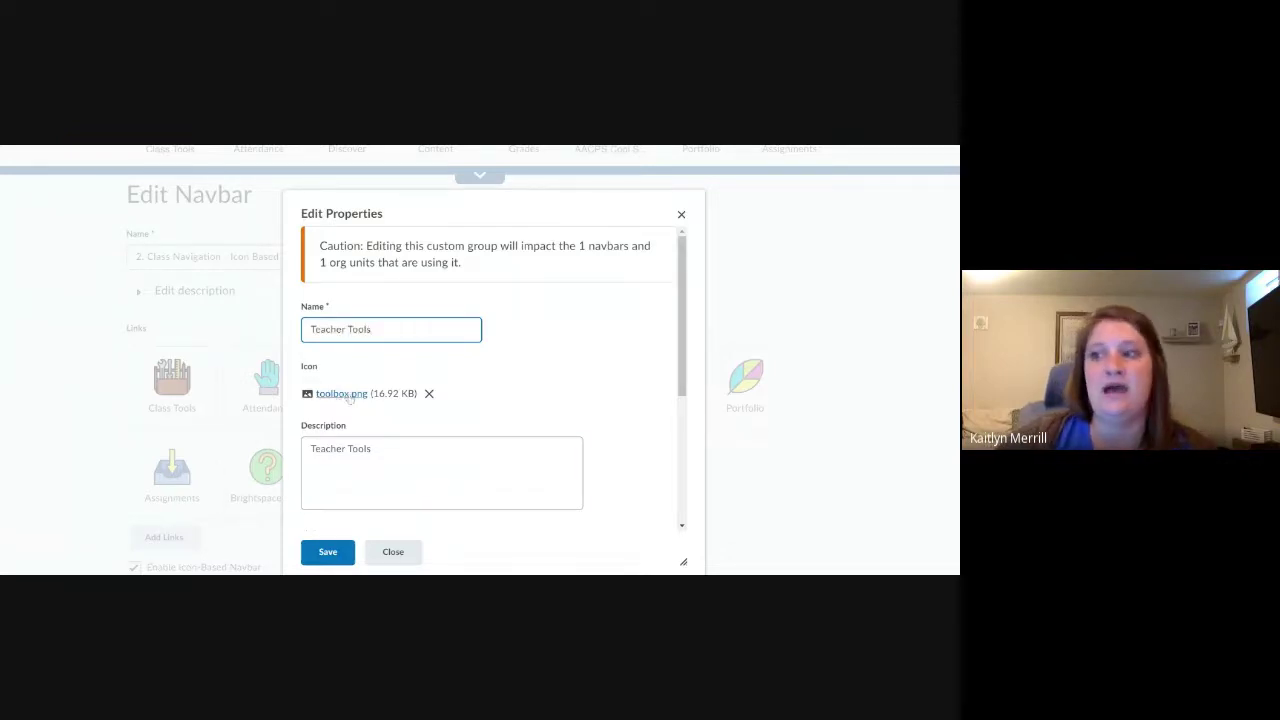
- Remove the Content Statistics link from the Teacher Tools group's links
scroll(601, 404, down, 1)
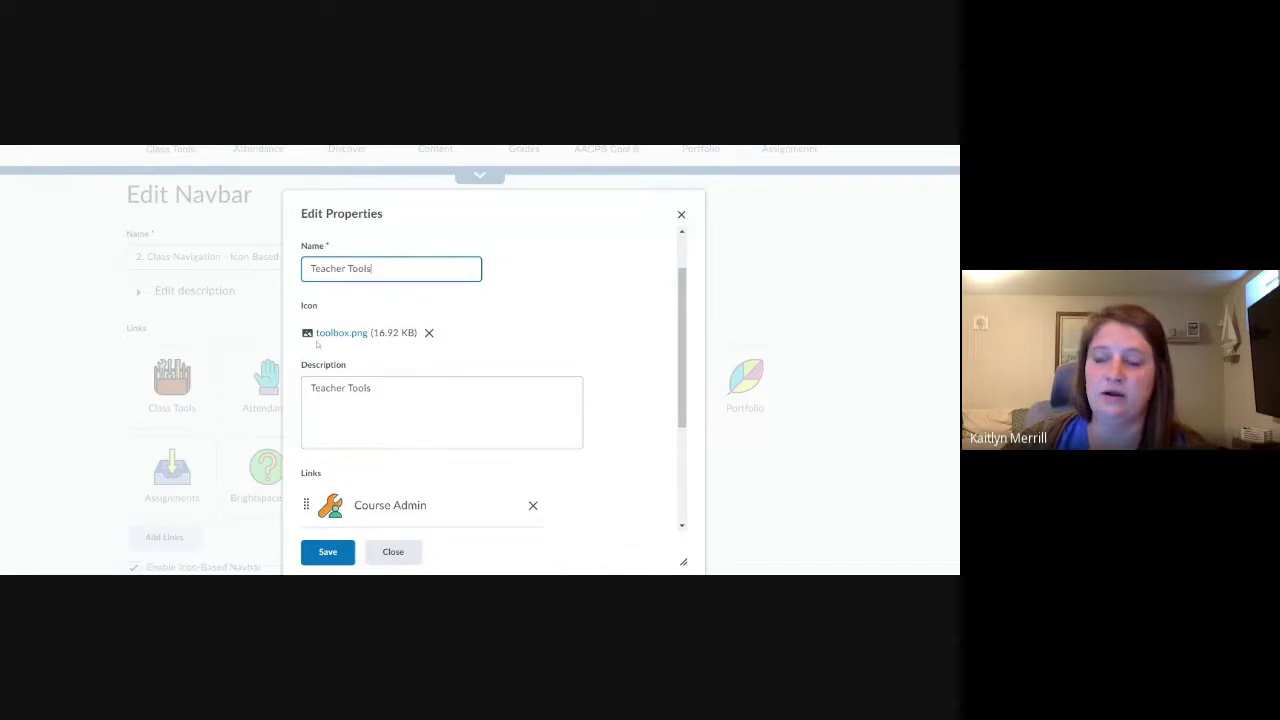
scroll(500, 410, down, 3)
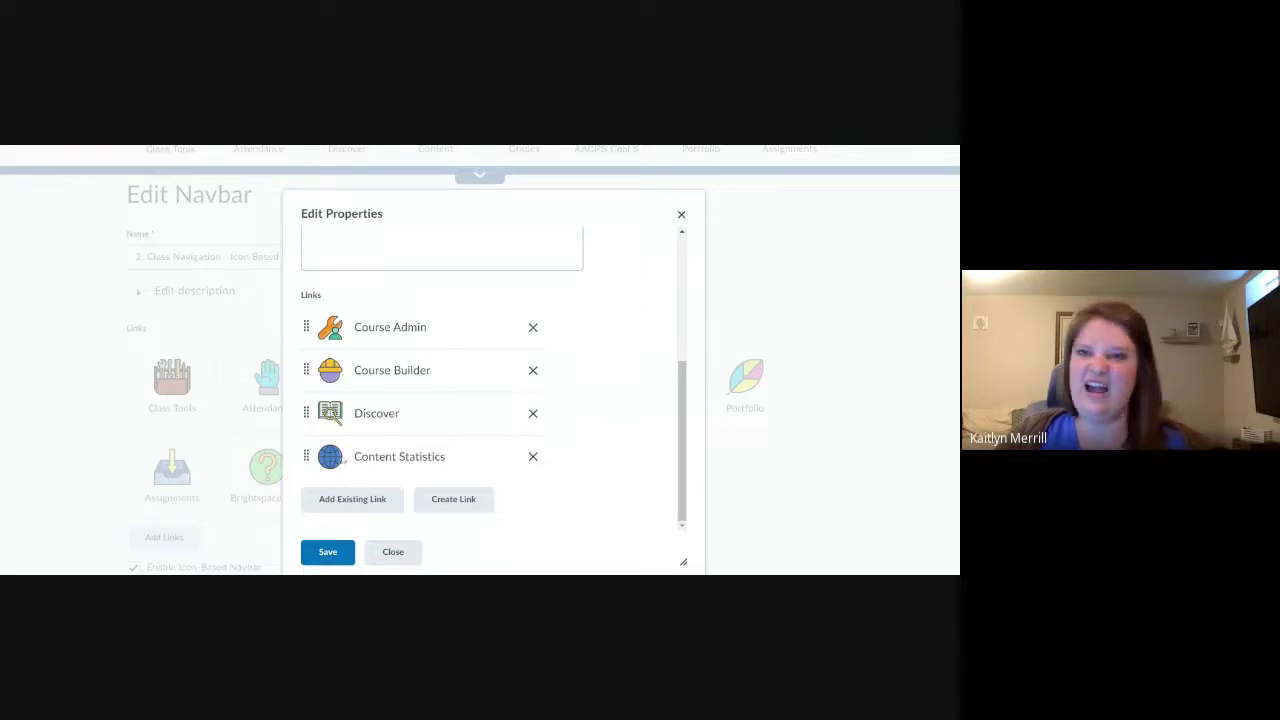
click(532, 457)
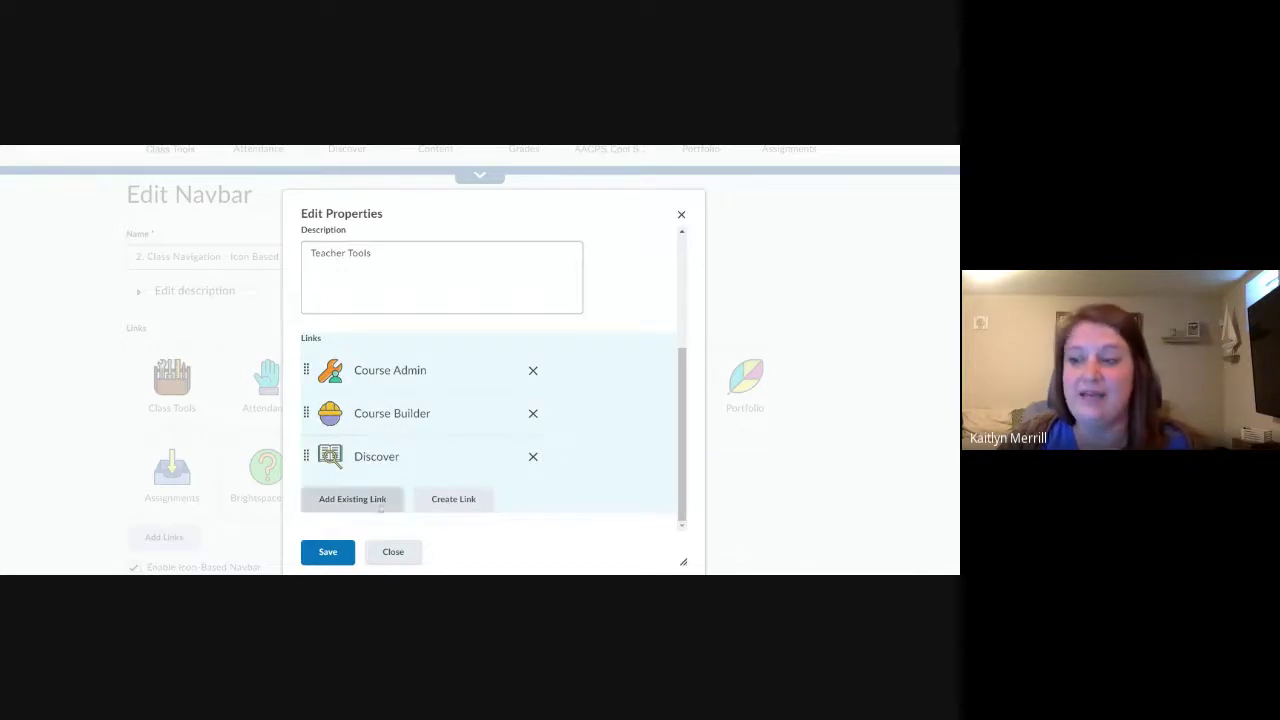
- Add Content Statistics back to the Teacher Tools group from the list of existing links
click(350, 498)
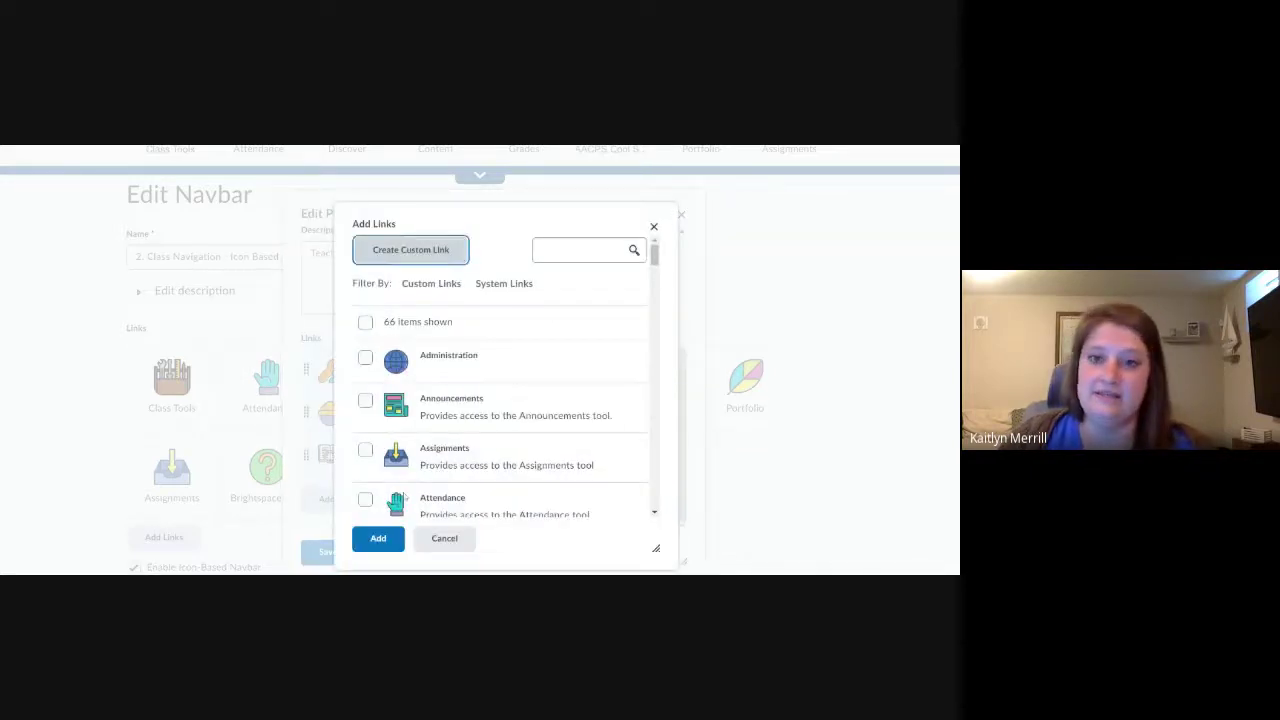
scroll(493, 367, down, 3)
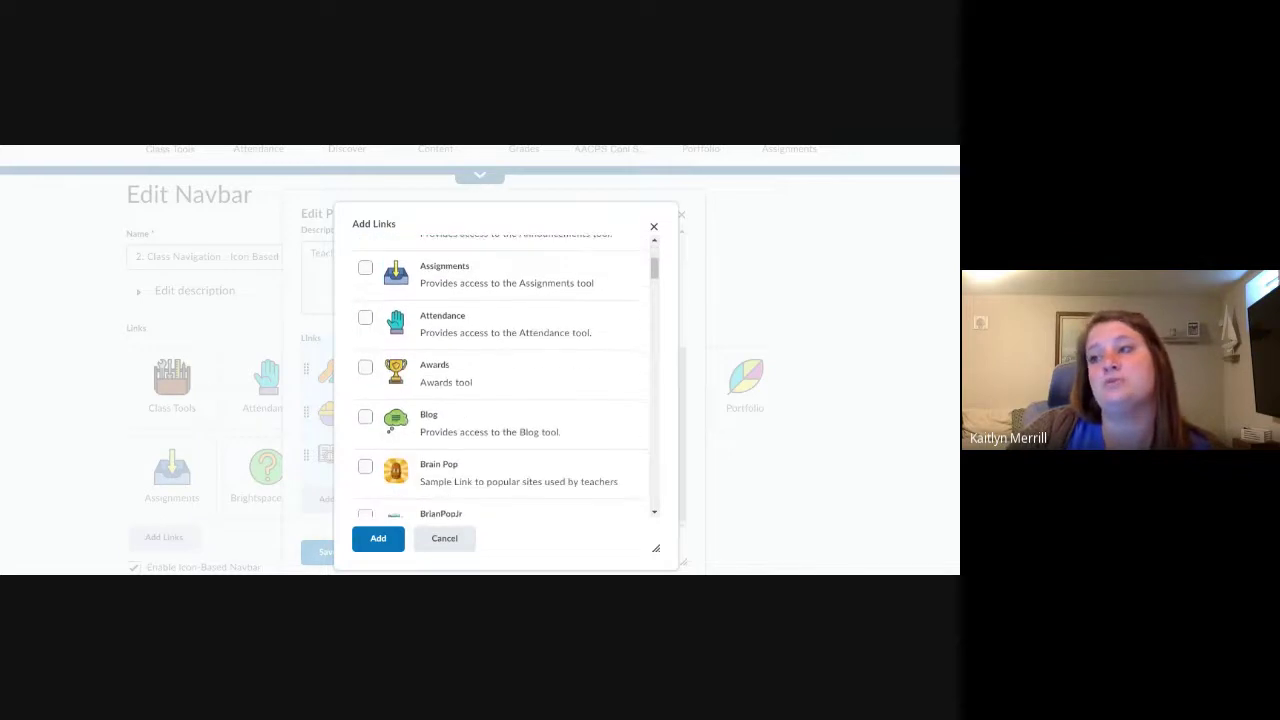
scroll(493, 367, down, 5)
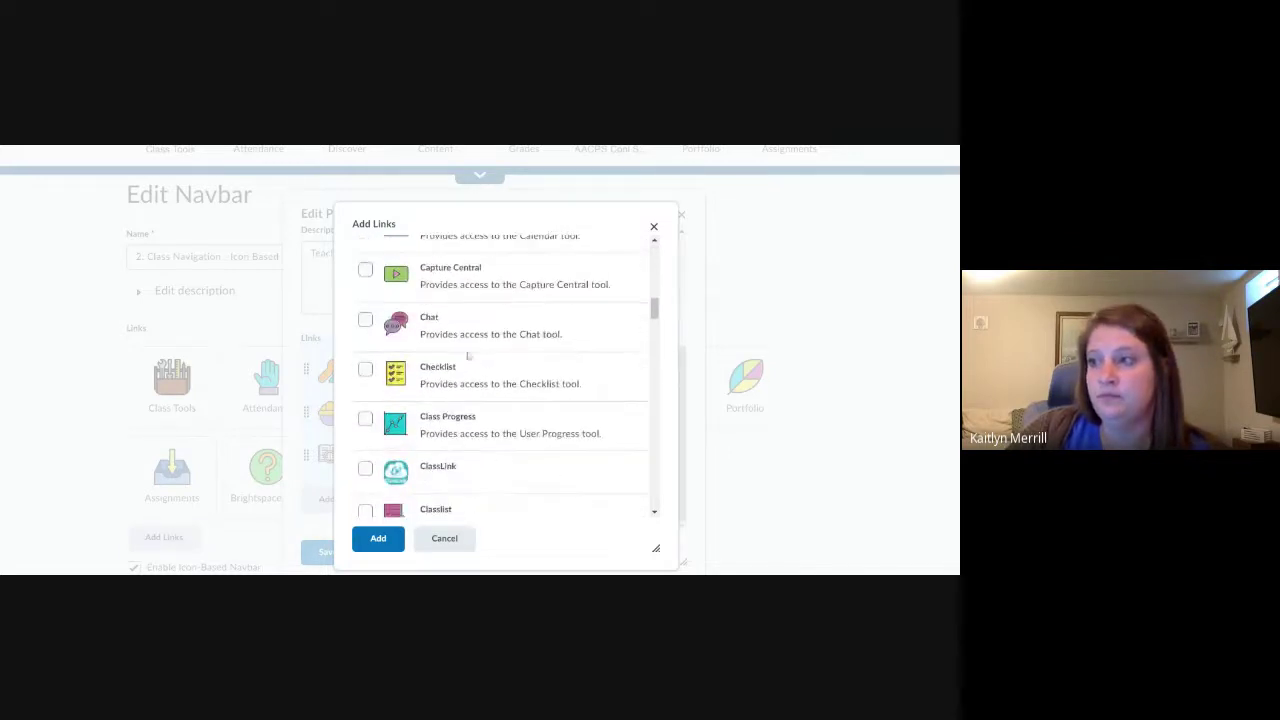
scroll(458, 430, down, 3)
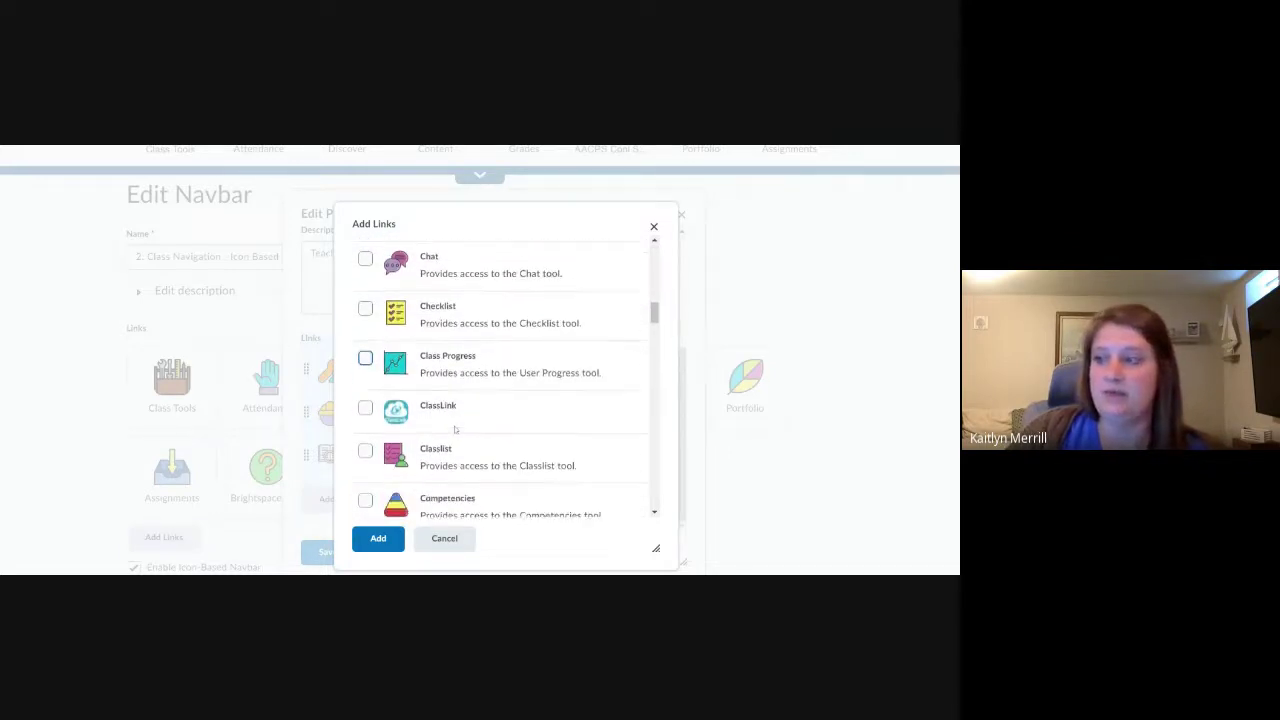
scroll(455, 428, down, 2)
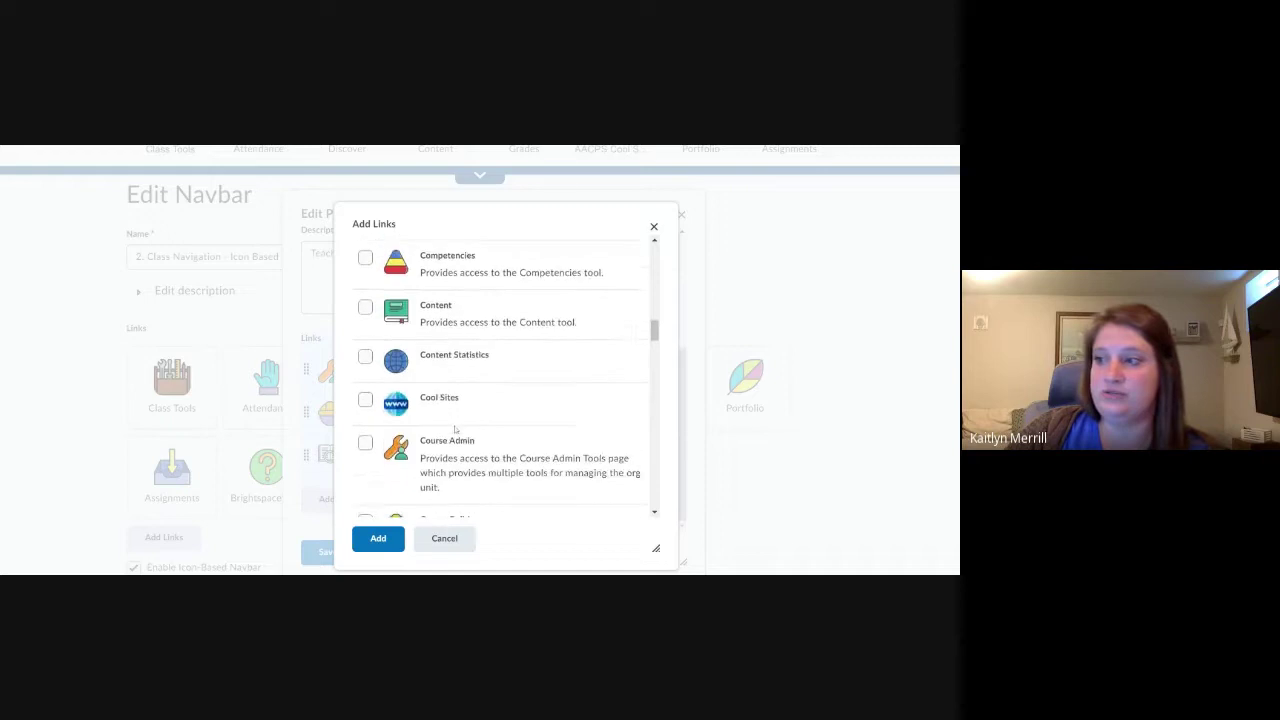
click(367, 357)
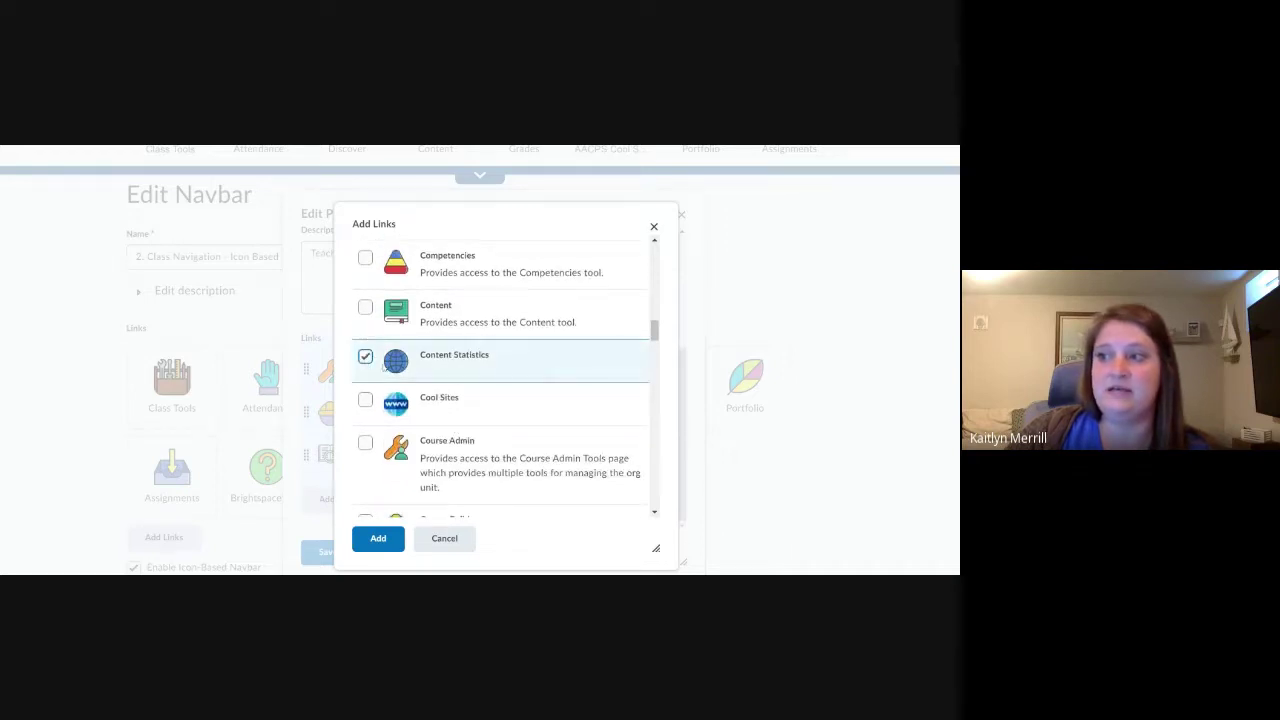
click(372, 538)
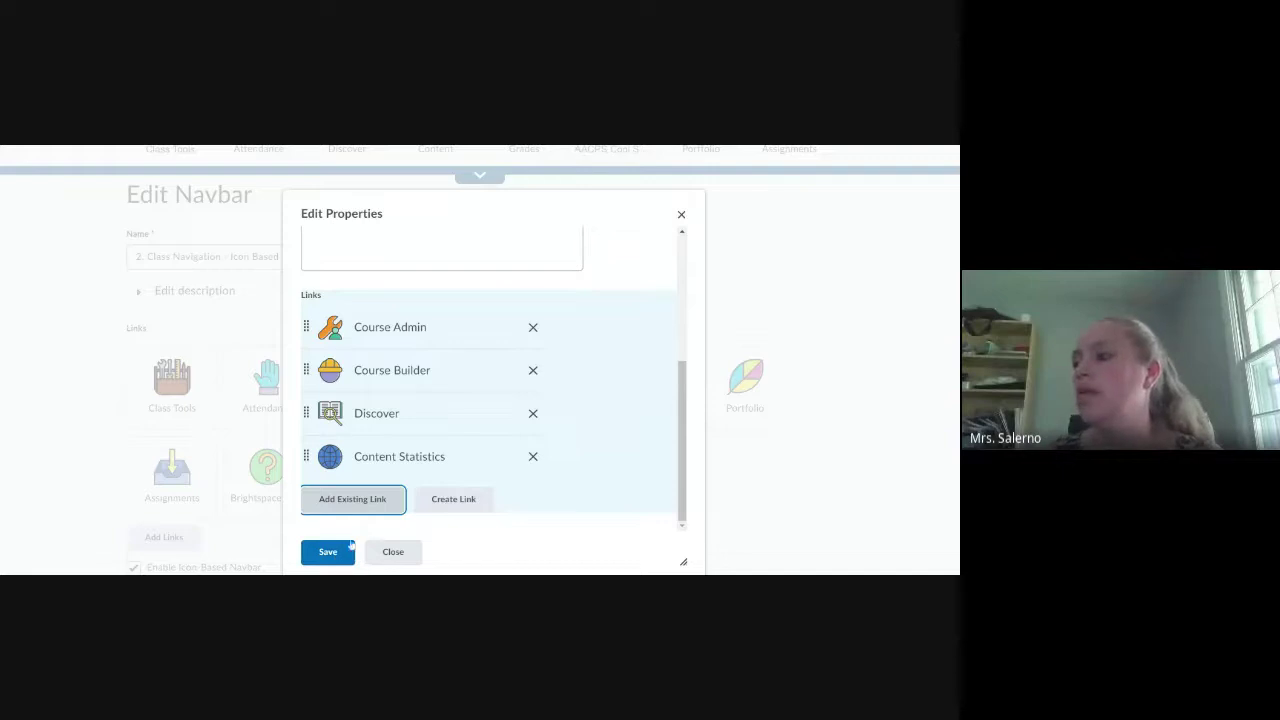
- Take Content Statistics out of the Teacher Tools group, save the group, and save and close the navbar
click(533, 456)
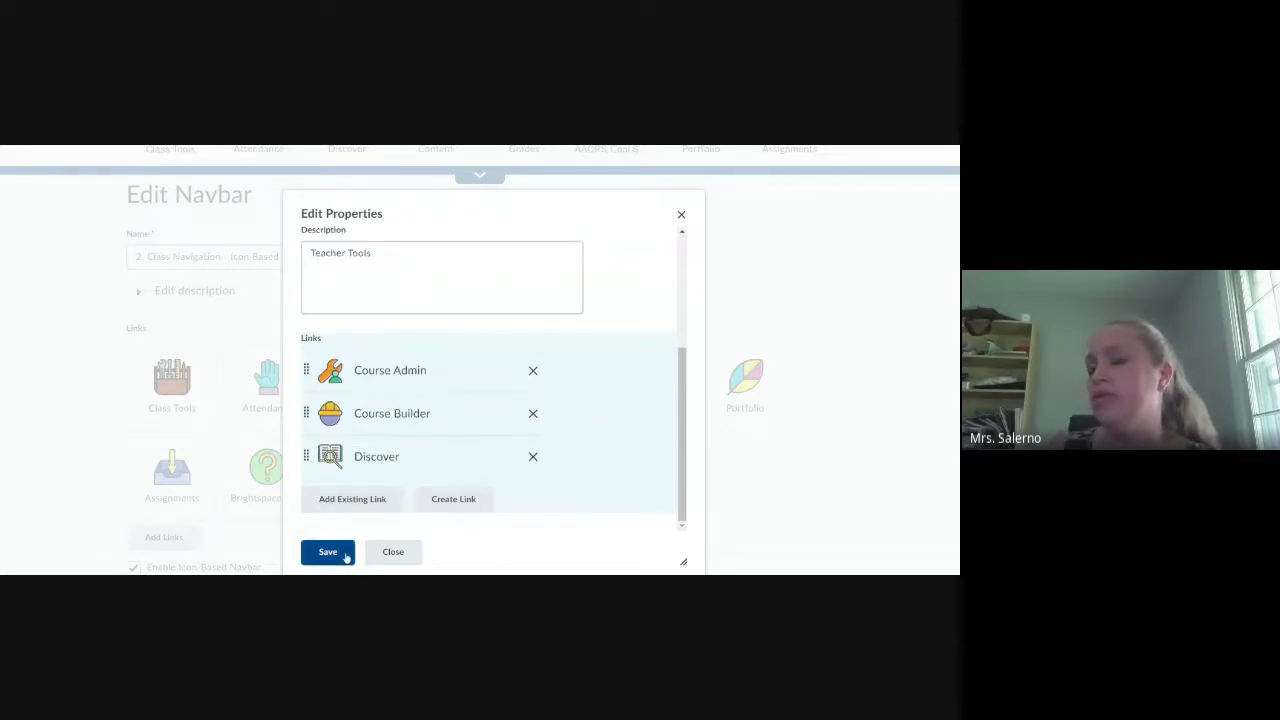
click(343, 554)
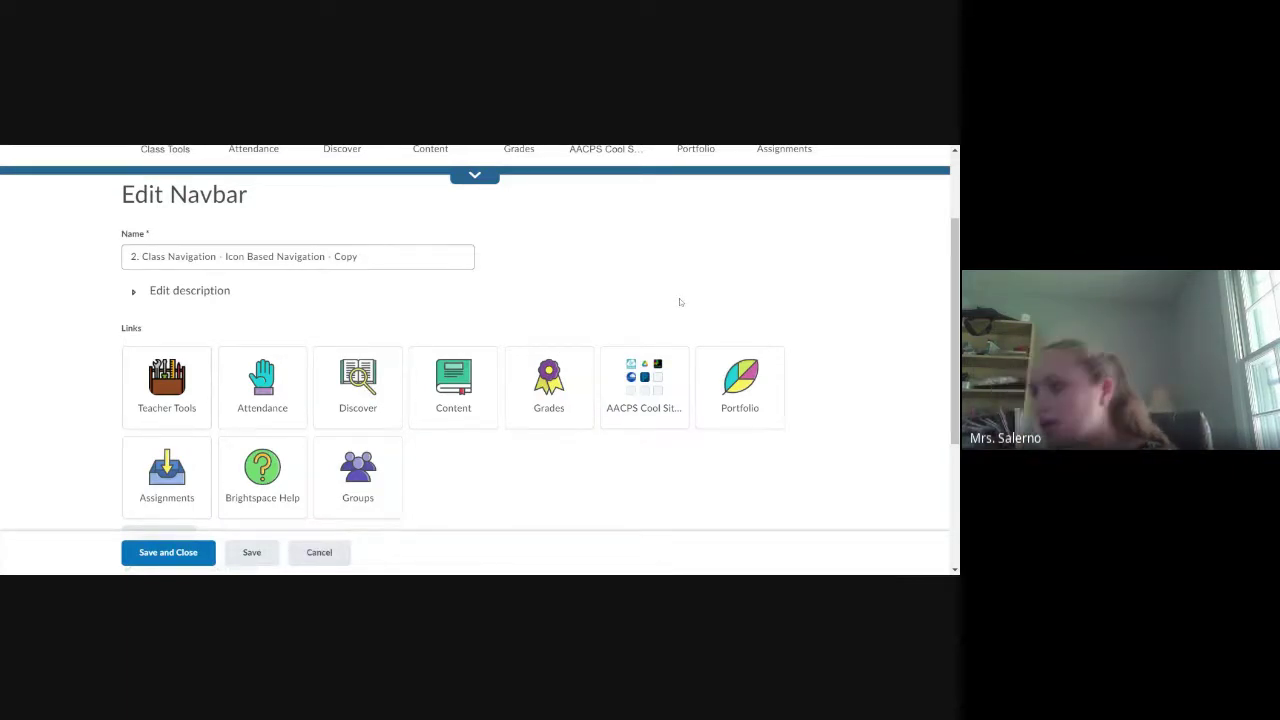
scroll(327, 463, down, 3)
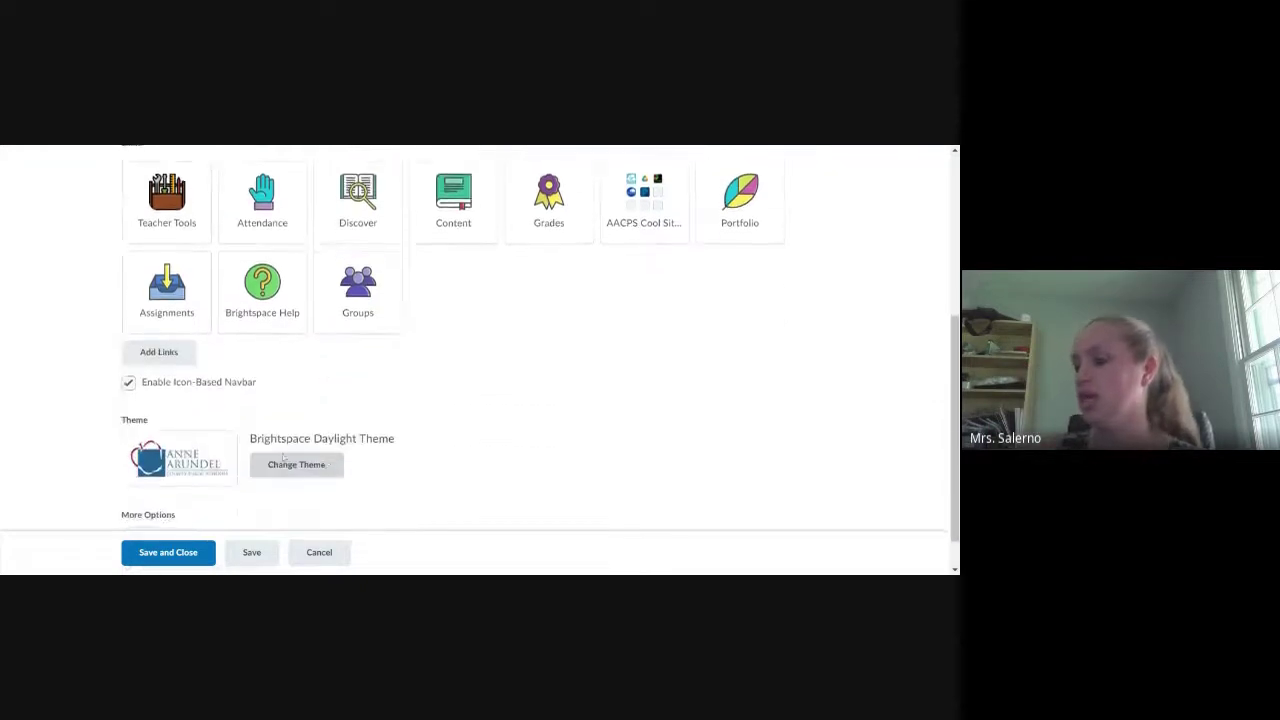
click(135, 550)
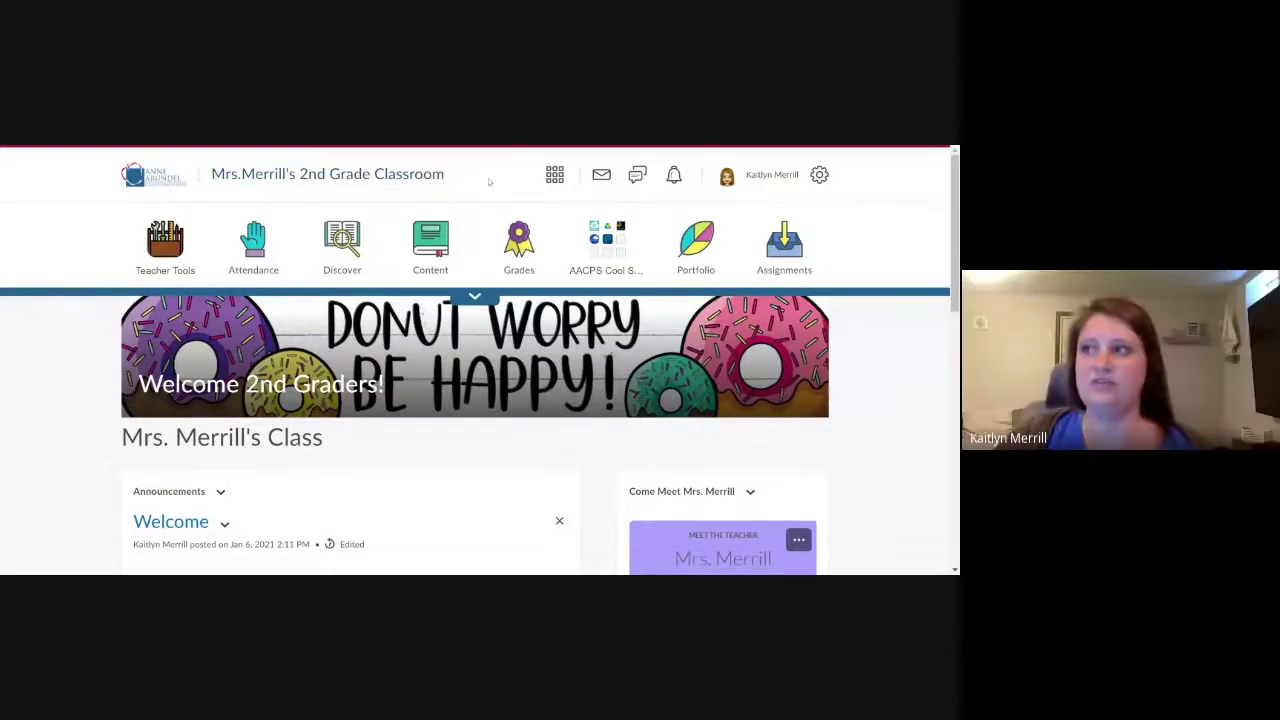
- Show the course list, look over the pinned courses, and close it
click(555, 176)
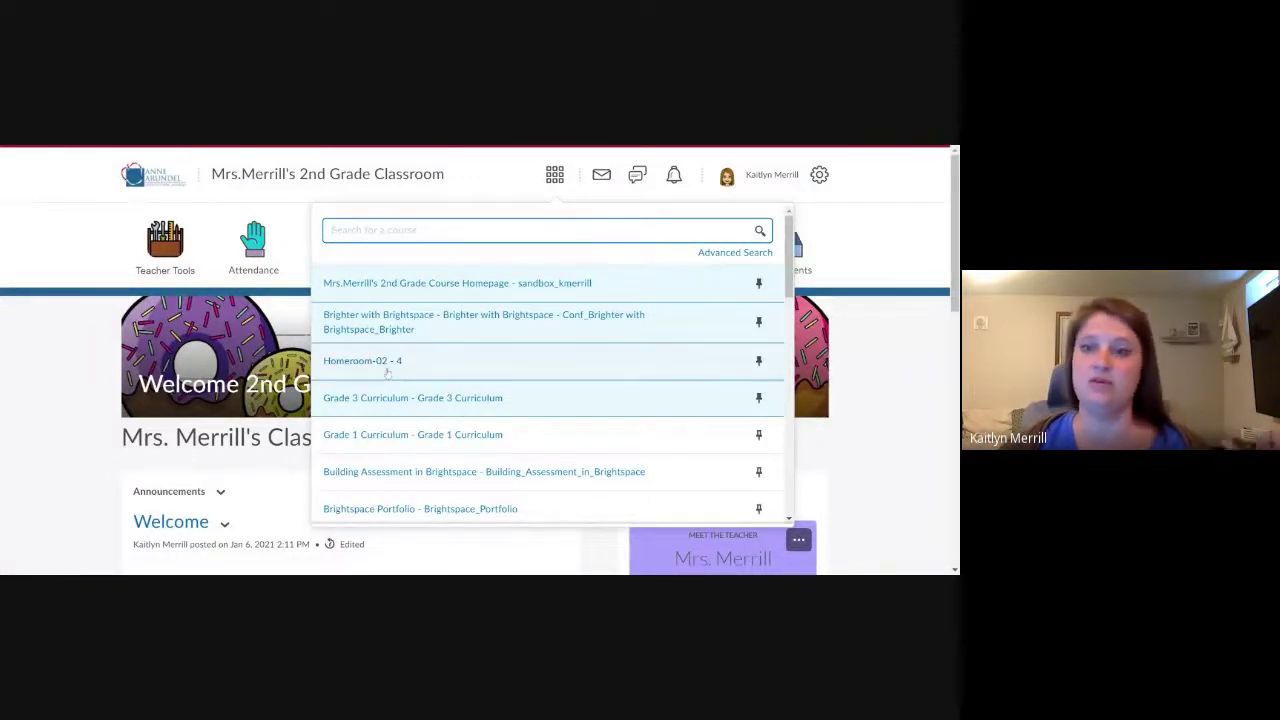
click(387, 253)
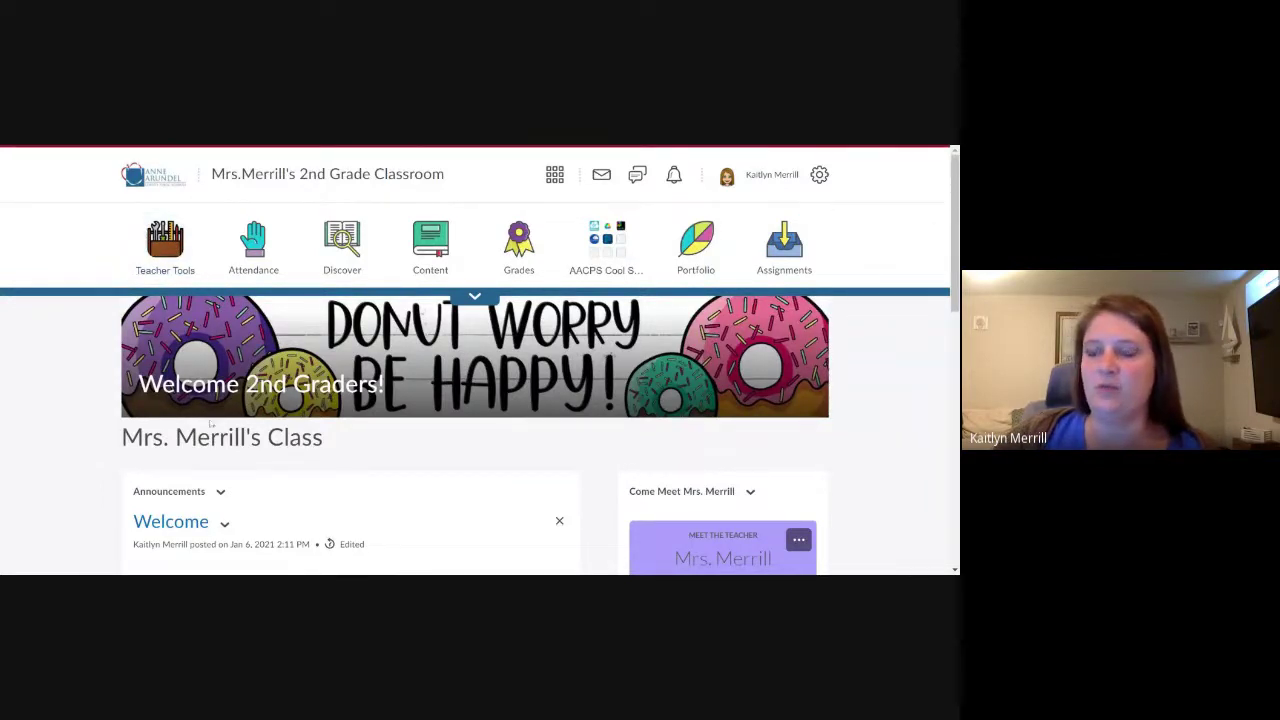
- Go to Course Admin through the Teacher Tools group and open the course's Homepages list
click(165, 245)
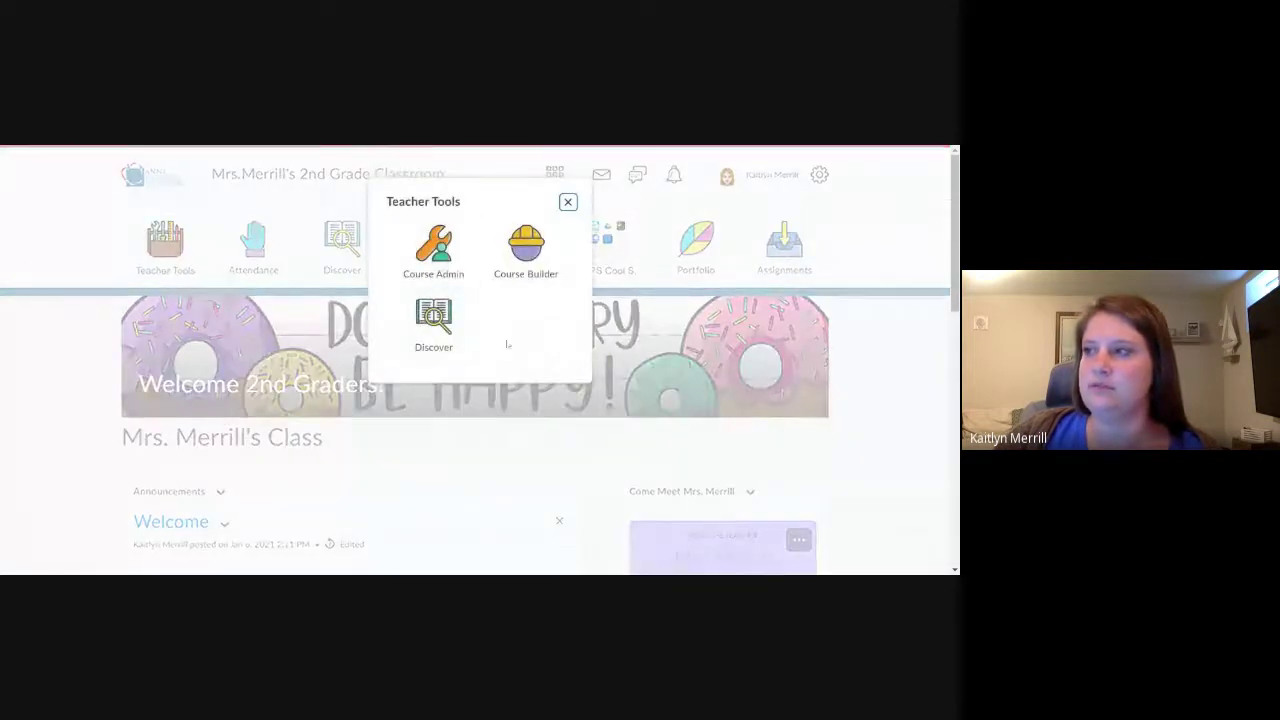
click(433, 248)
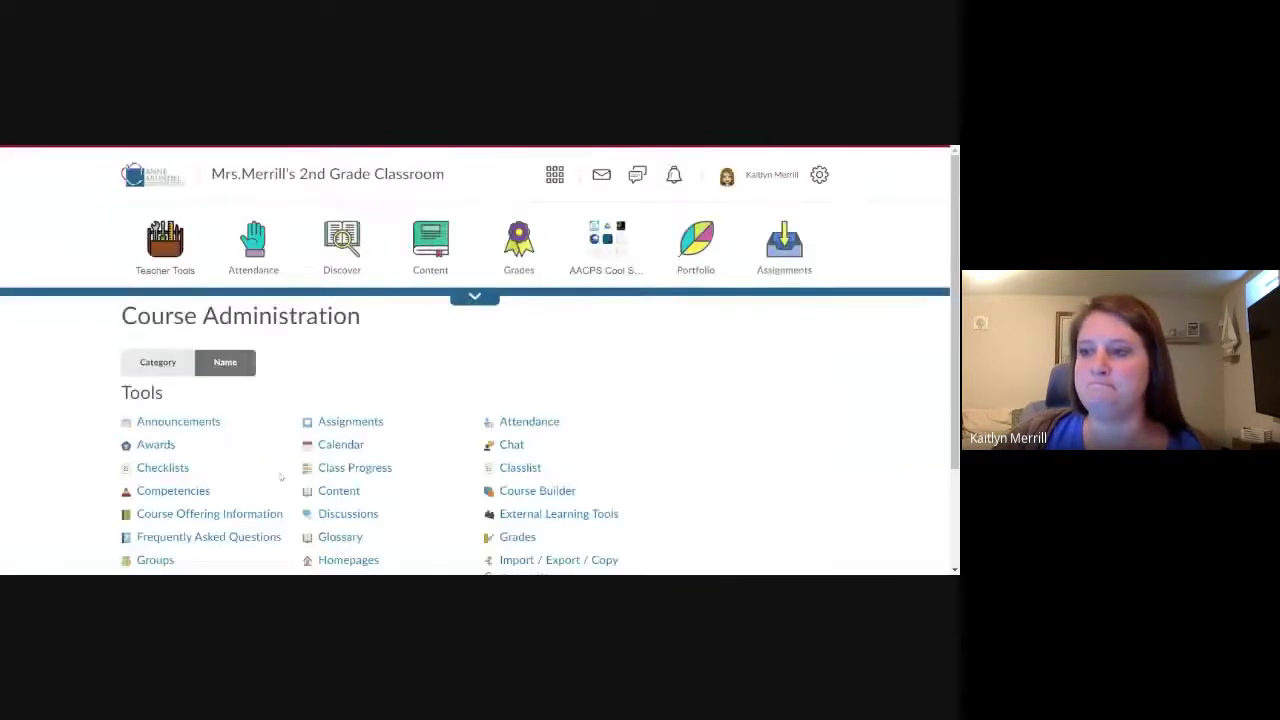
scroll(281, 477, down, 2)
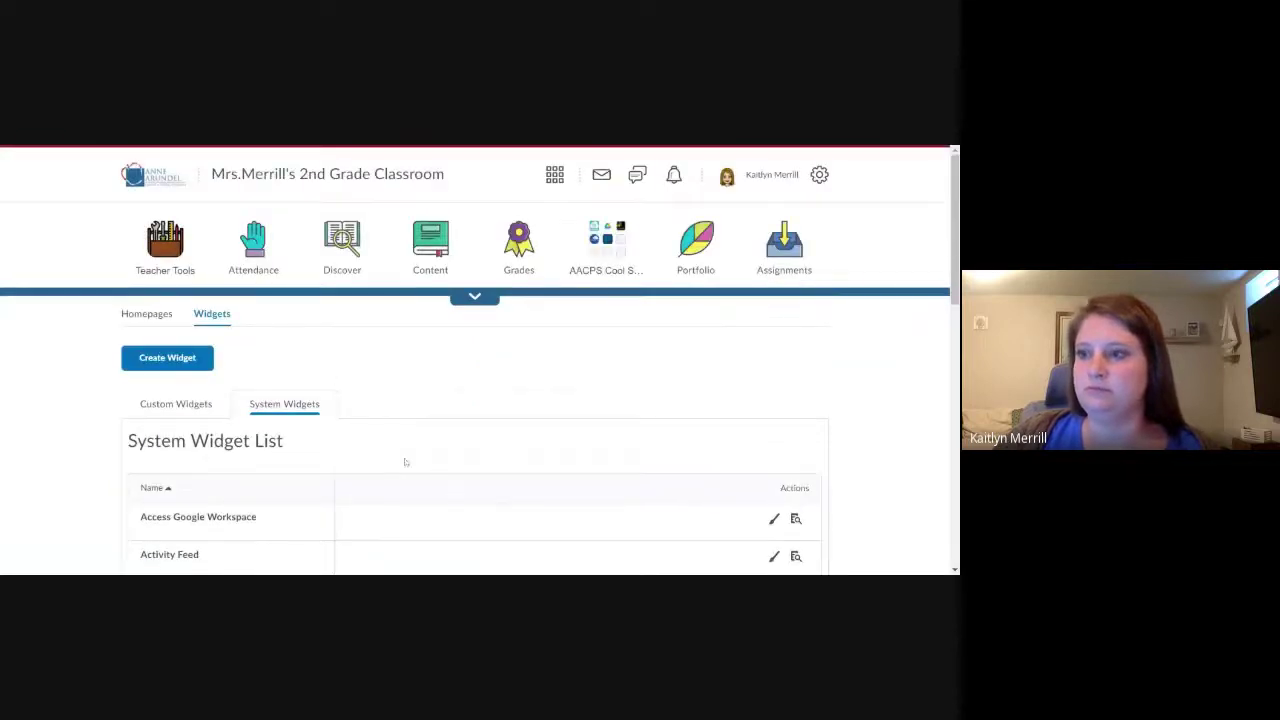
scroll(400, 457, down, 2)
scroll(386, 366, up, 2)
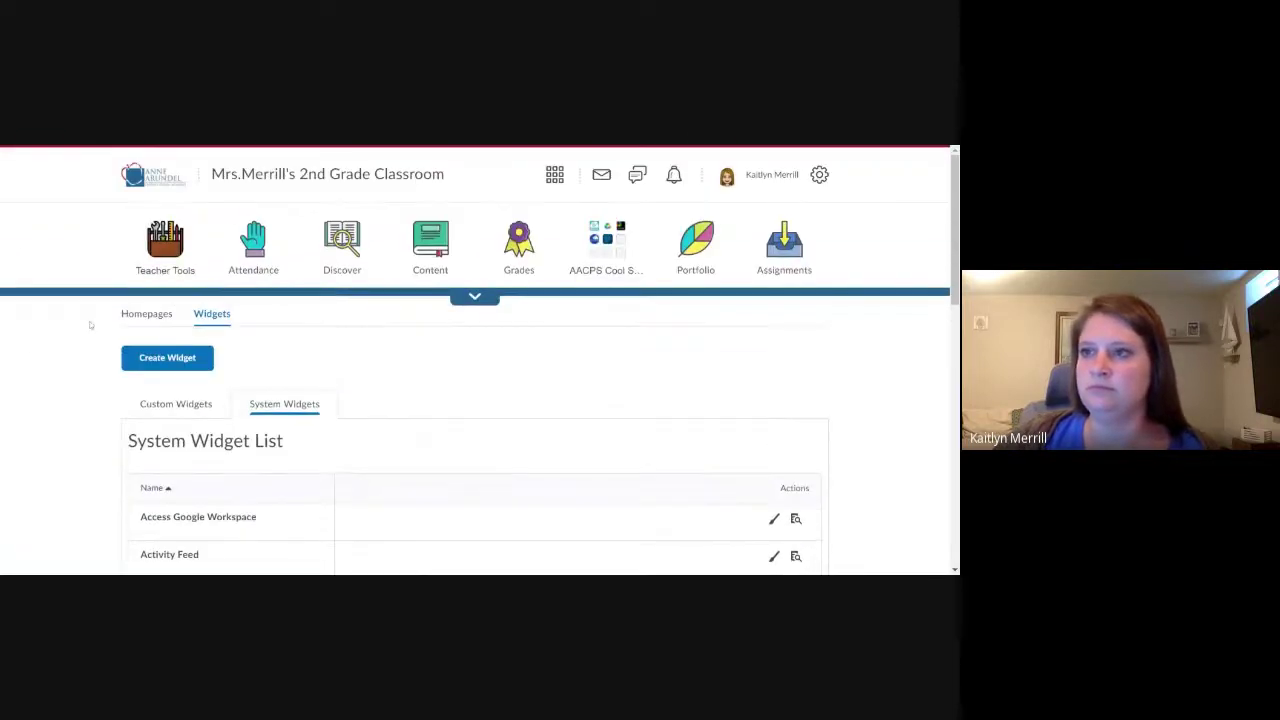
click(146, 316)
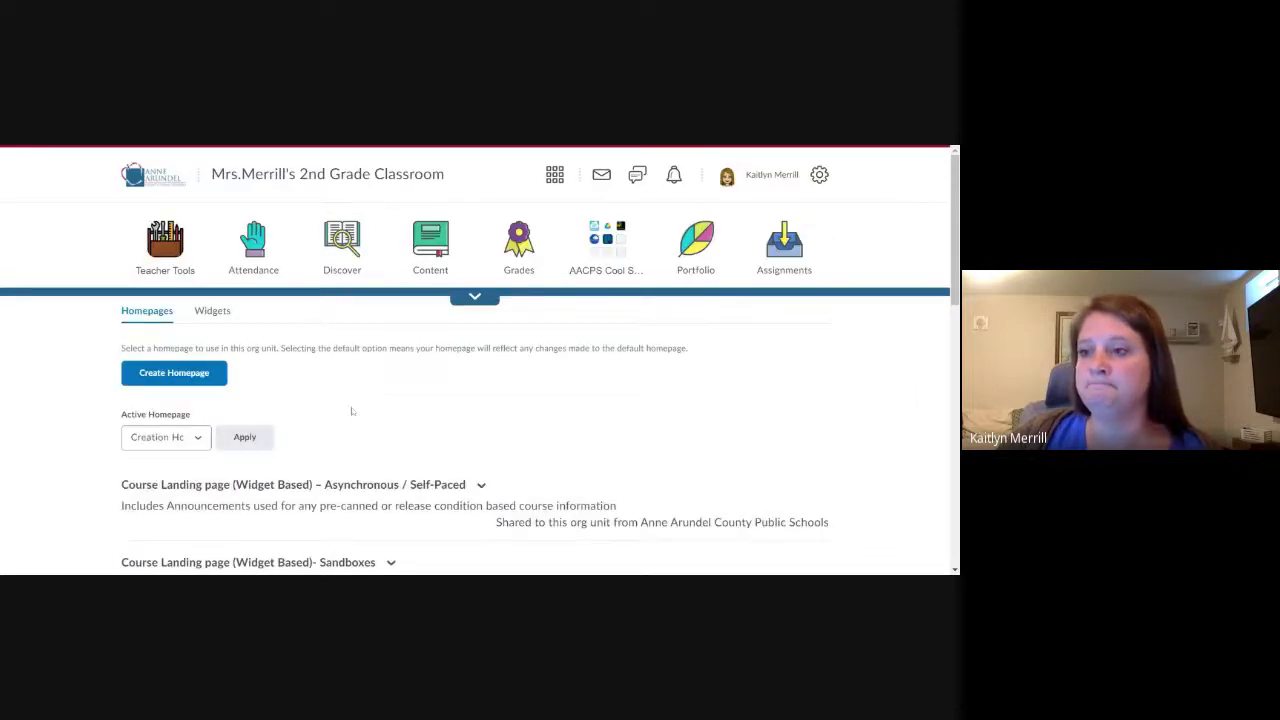
- Open the active homepage, Creation Home Page - Copy, for editing
scroll(351, 397, down, 3)
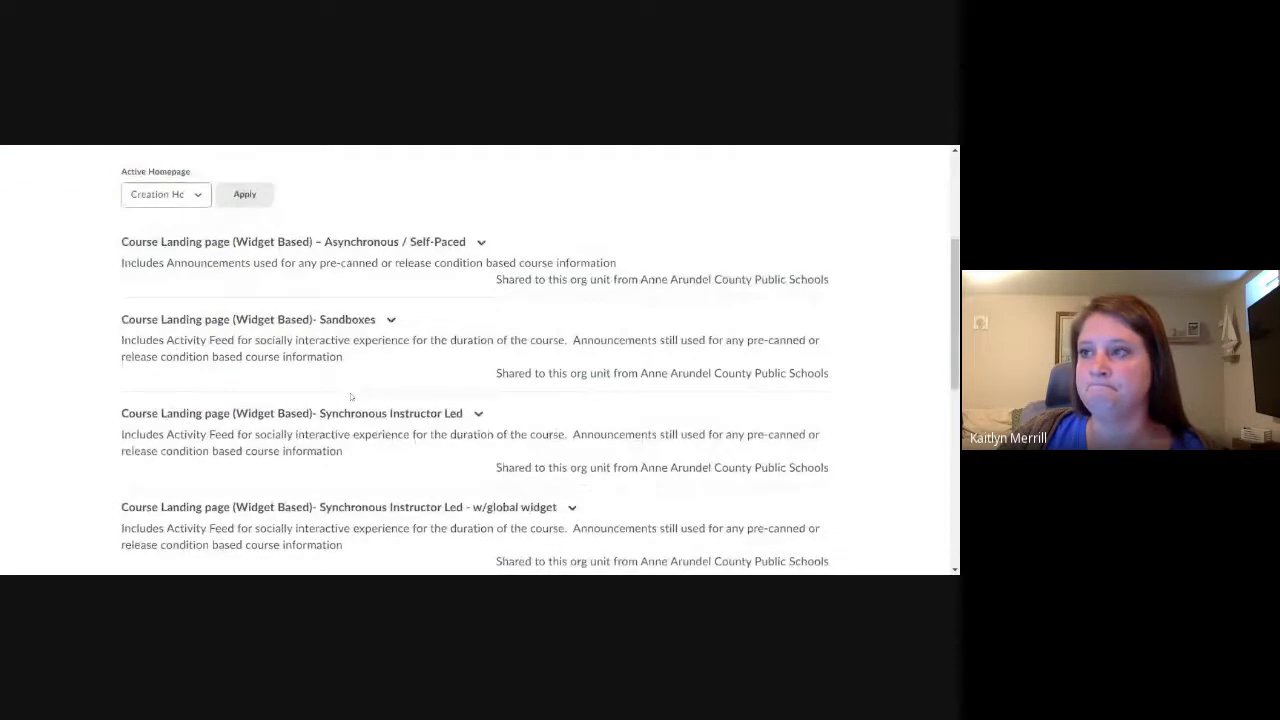
scroll(351, 397, down, 5)
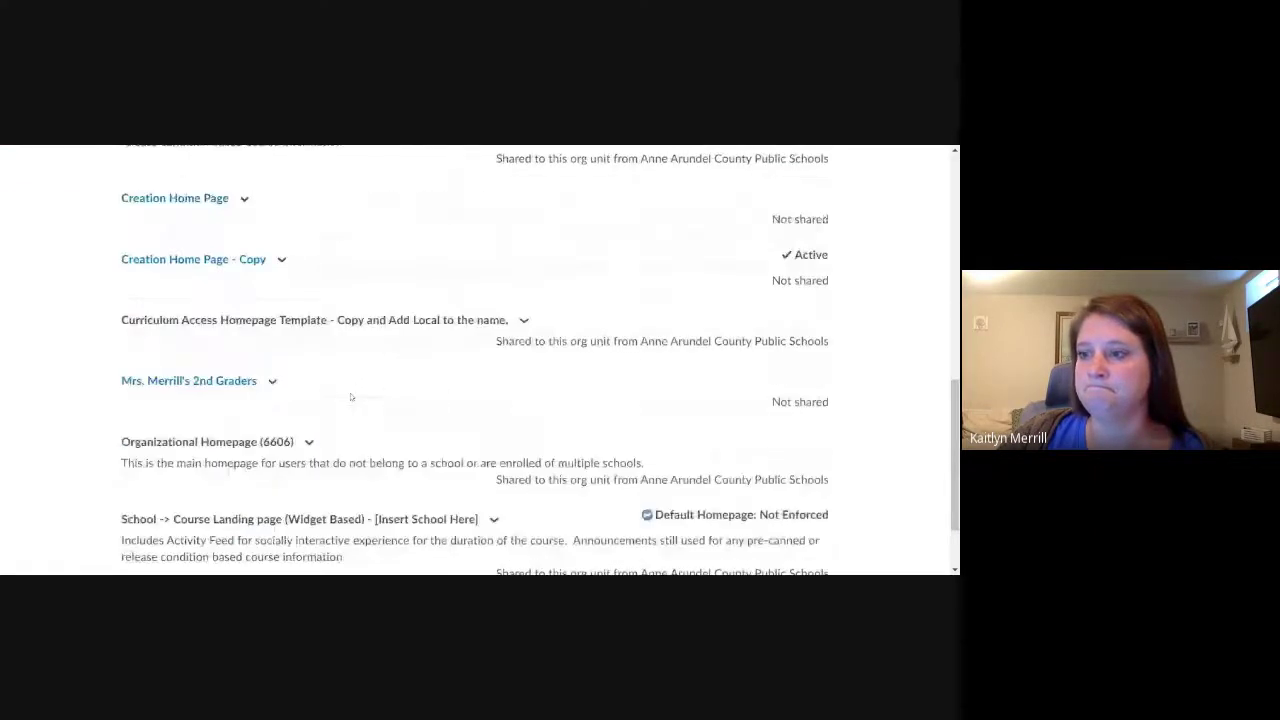
click(200, 238)
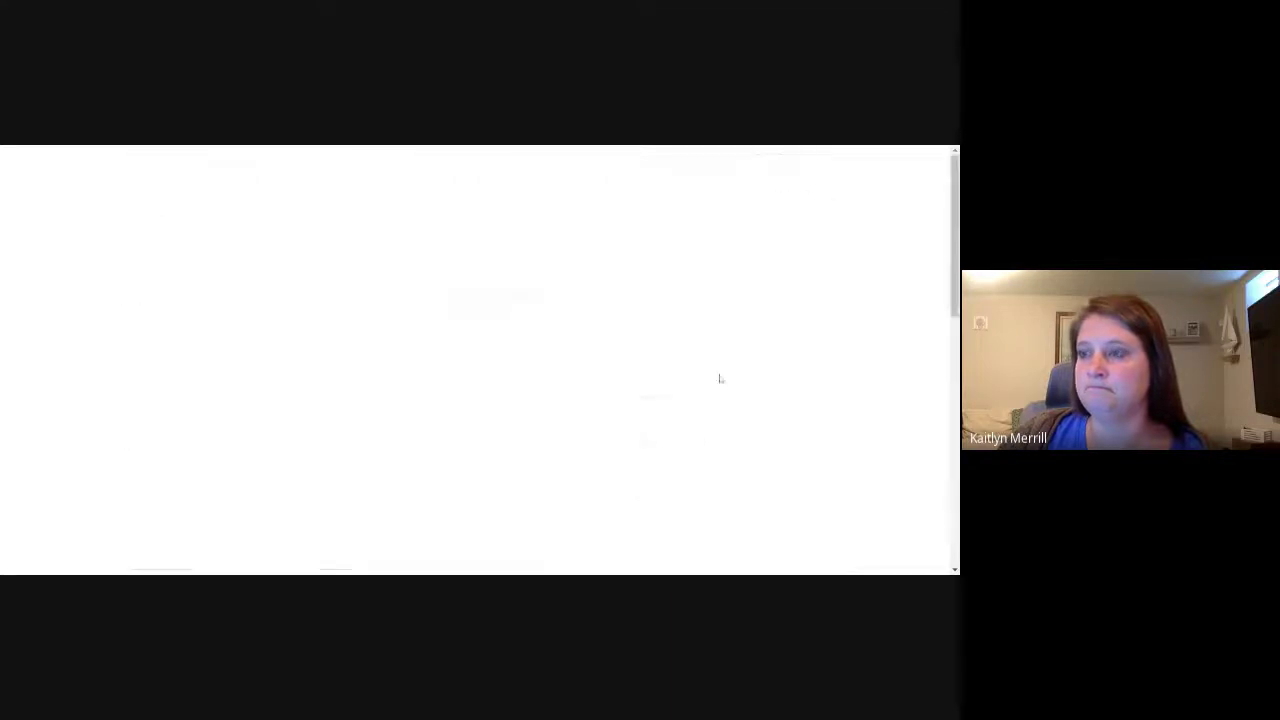
- Look through the homepage's name, header, layout and widget settings
scroll(528, 392, down, 2)
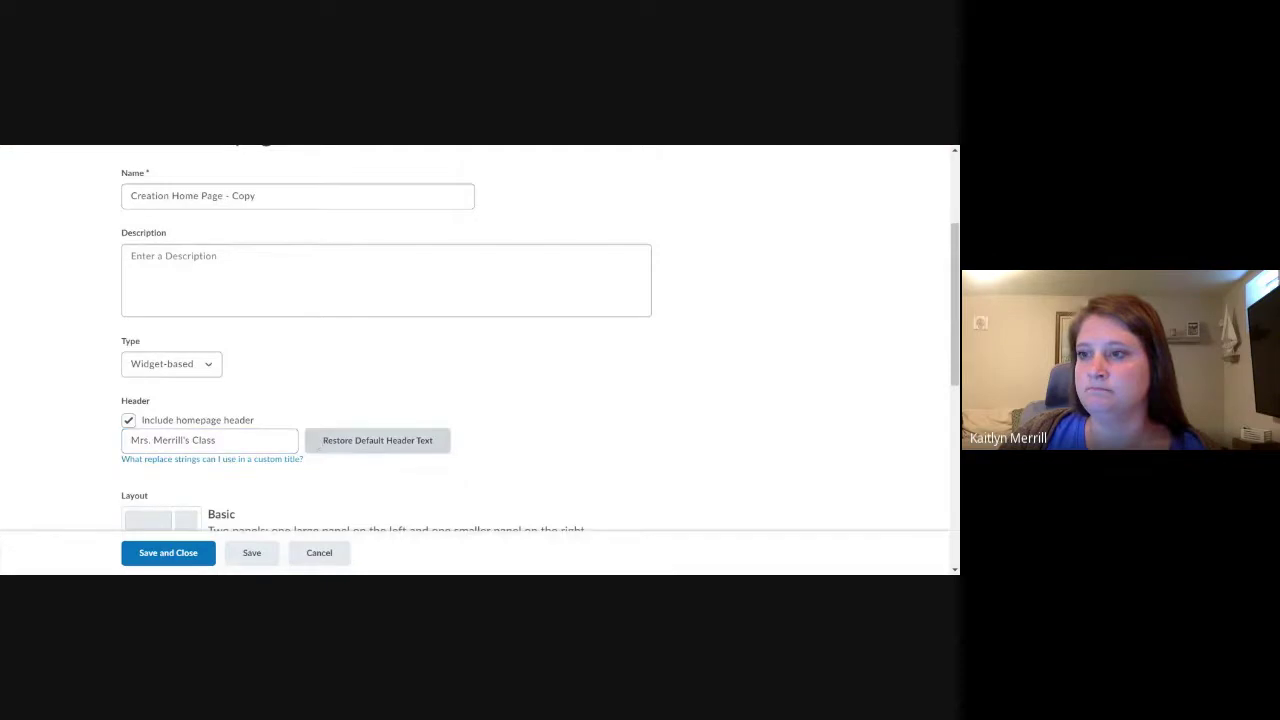
scroll(555, 447, down, 3)
scroll(555, 447, down, 3)
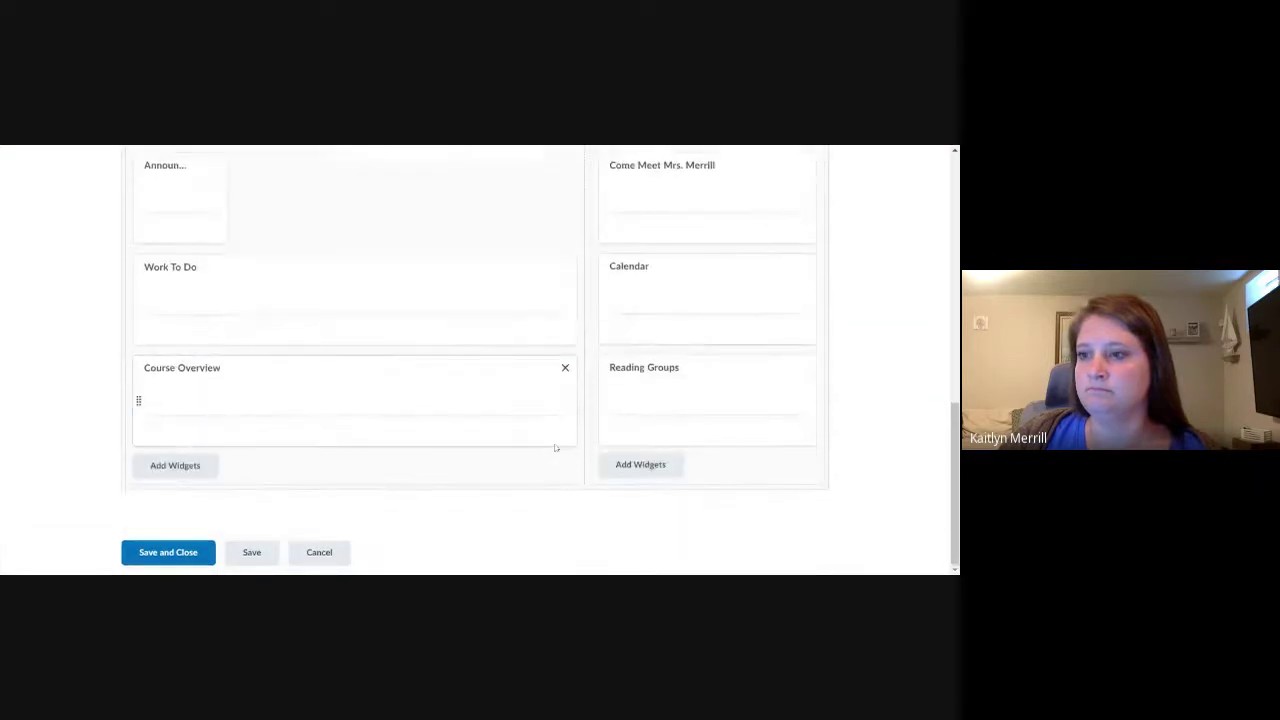
scroll(150, 400, up, 4)
scroll(170, 427, up, 1)
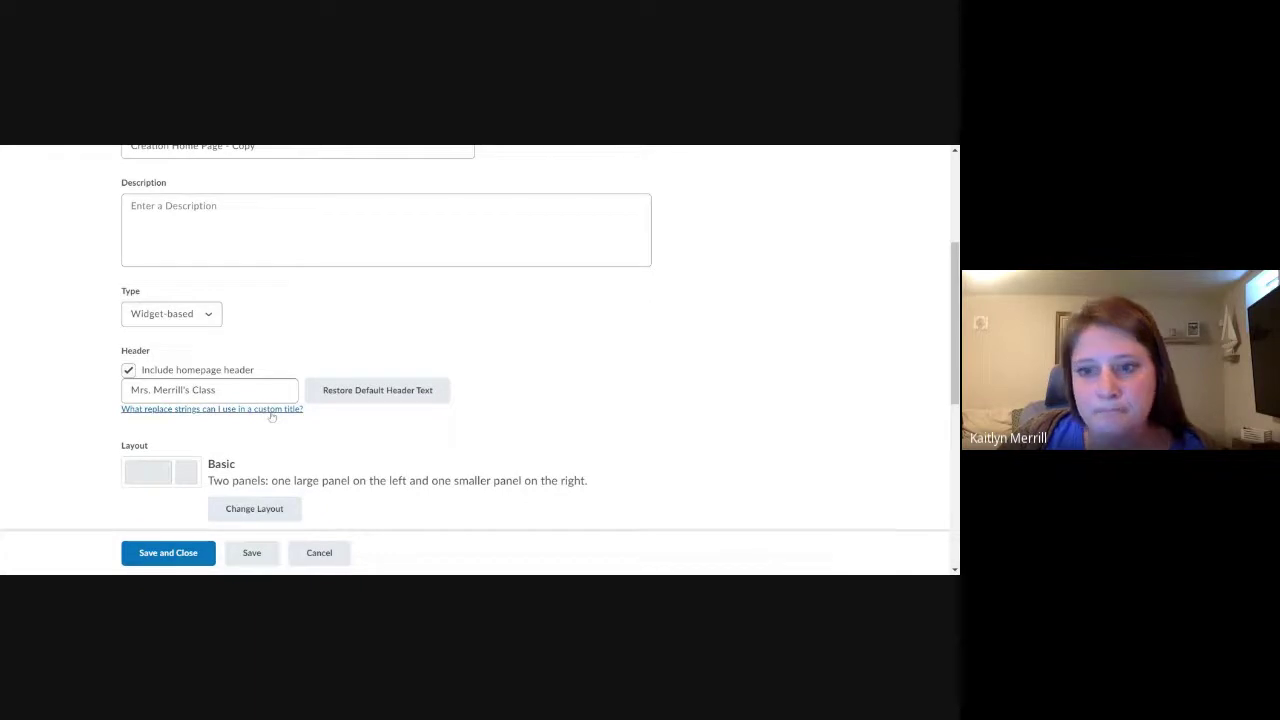
scroll(412, 444, up, 2)
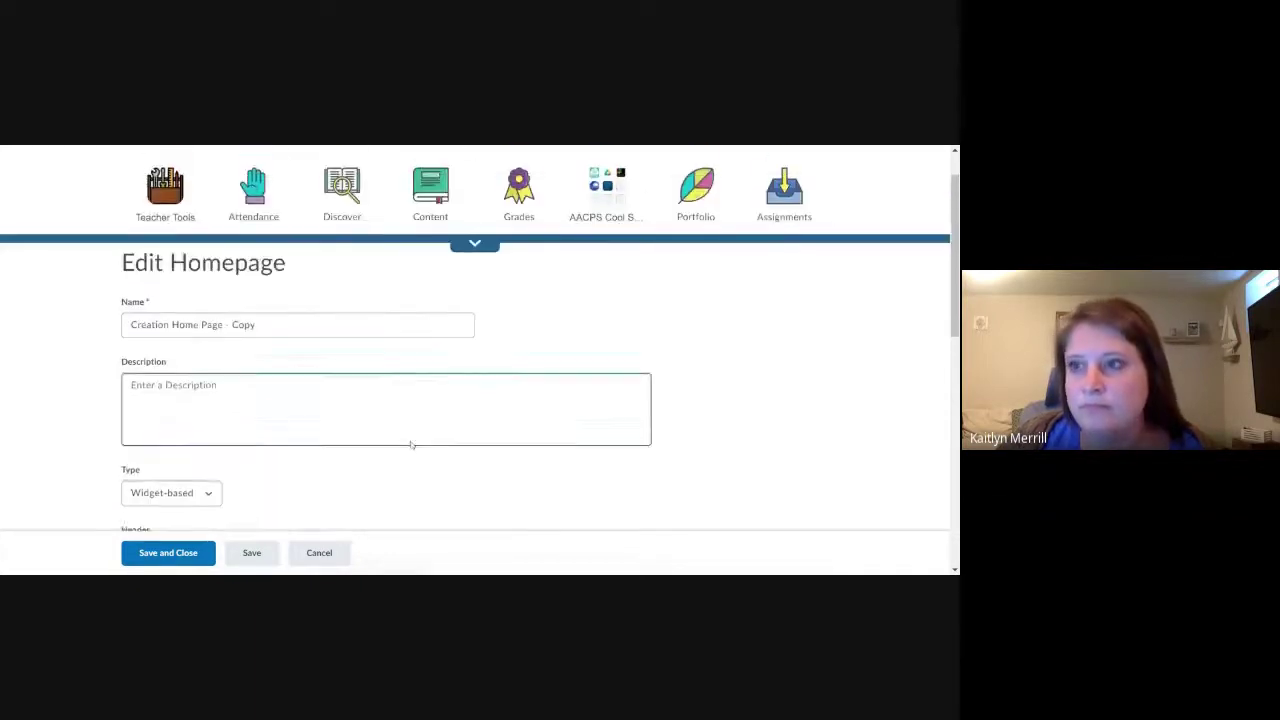
scroll(235, 515, up, 1)
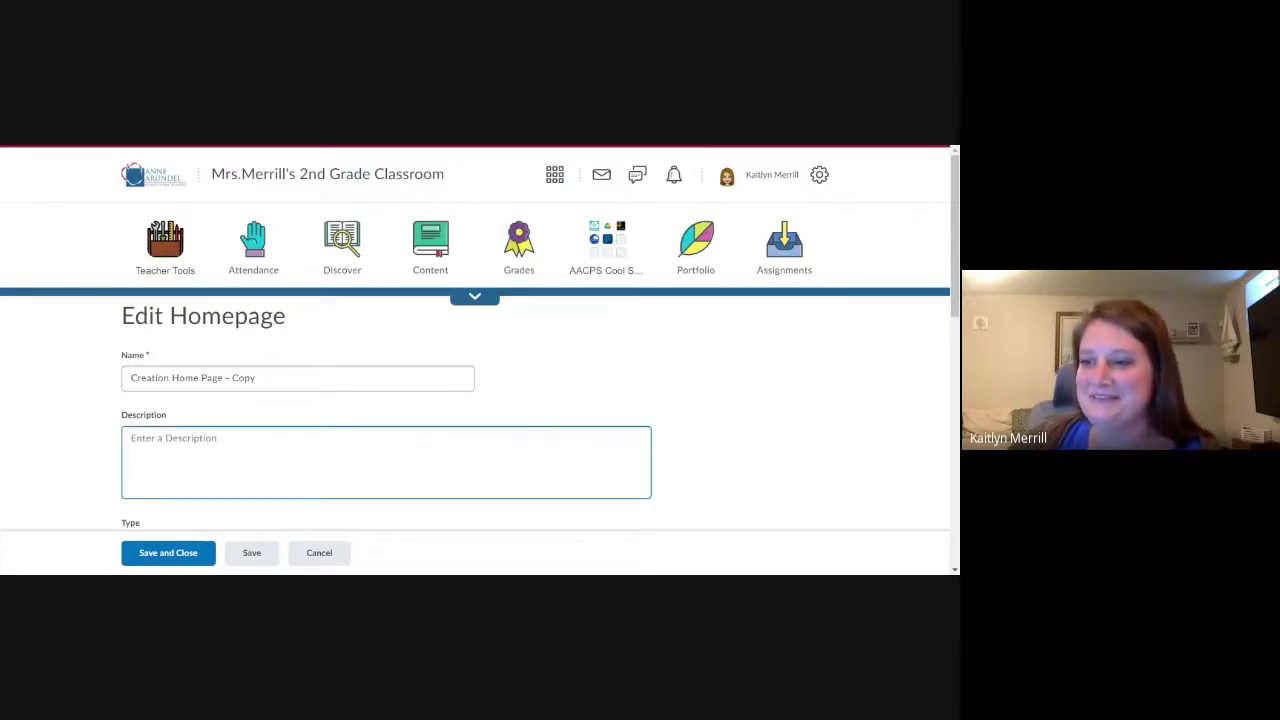
- Save and close the homepage, then look over the available homepages and the Teacher Tools group's links
click(183, 554)
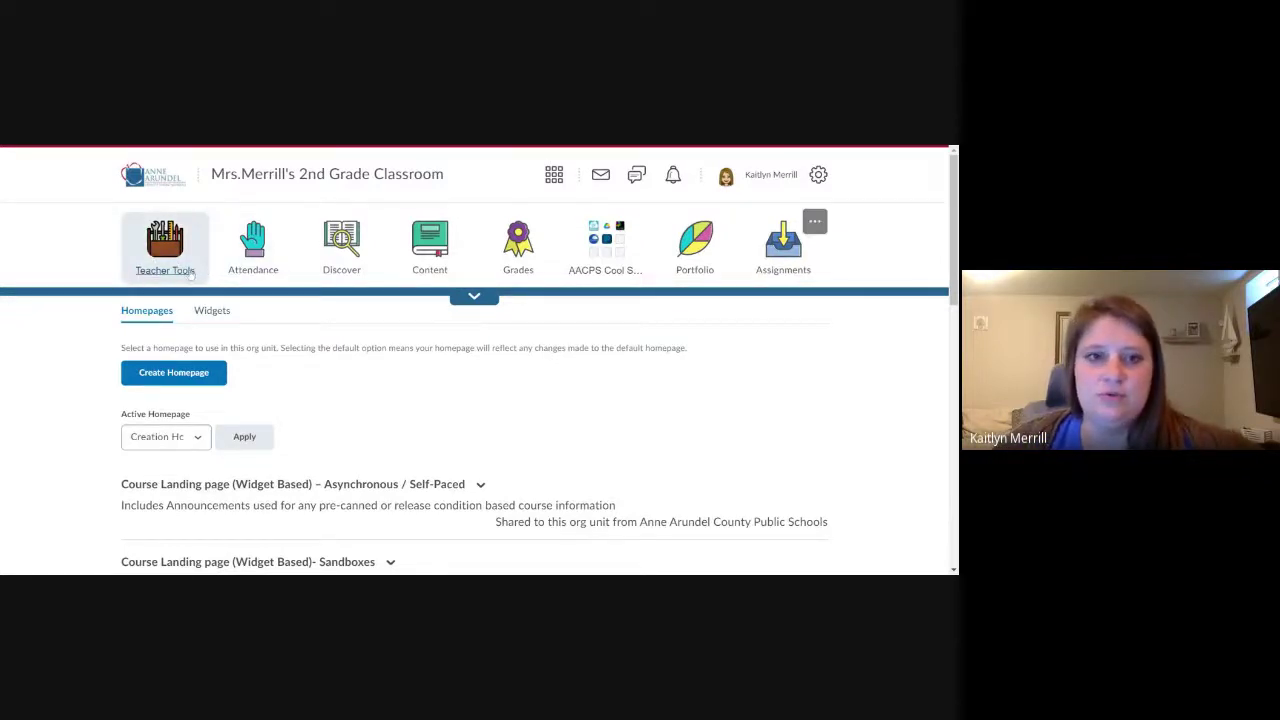
scroll(237, 476, down, 4)
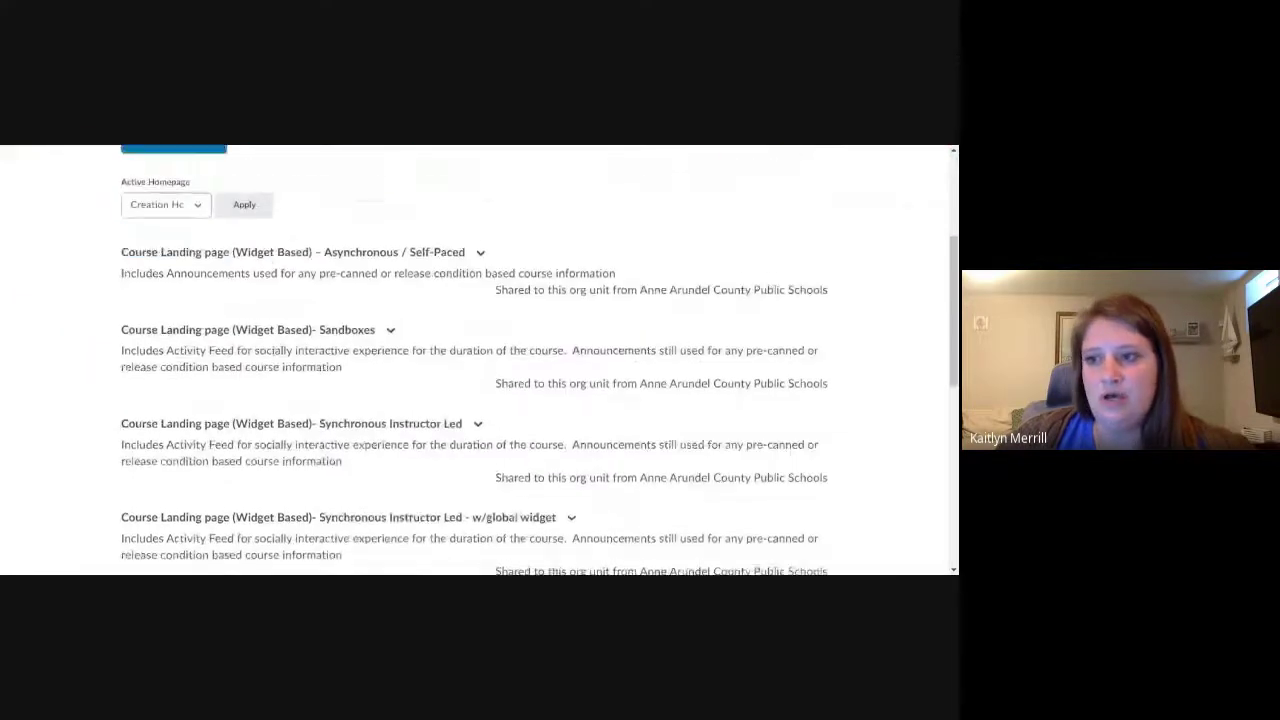
scroll(218, 245, up, 2)
scroll(214, 206, up, 2)
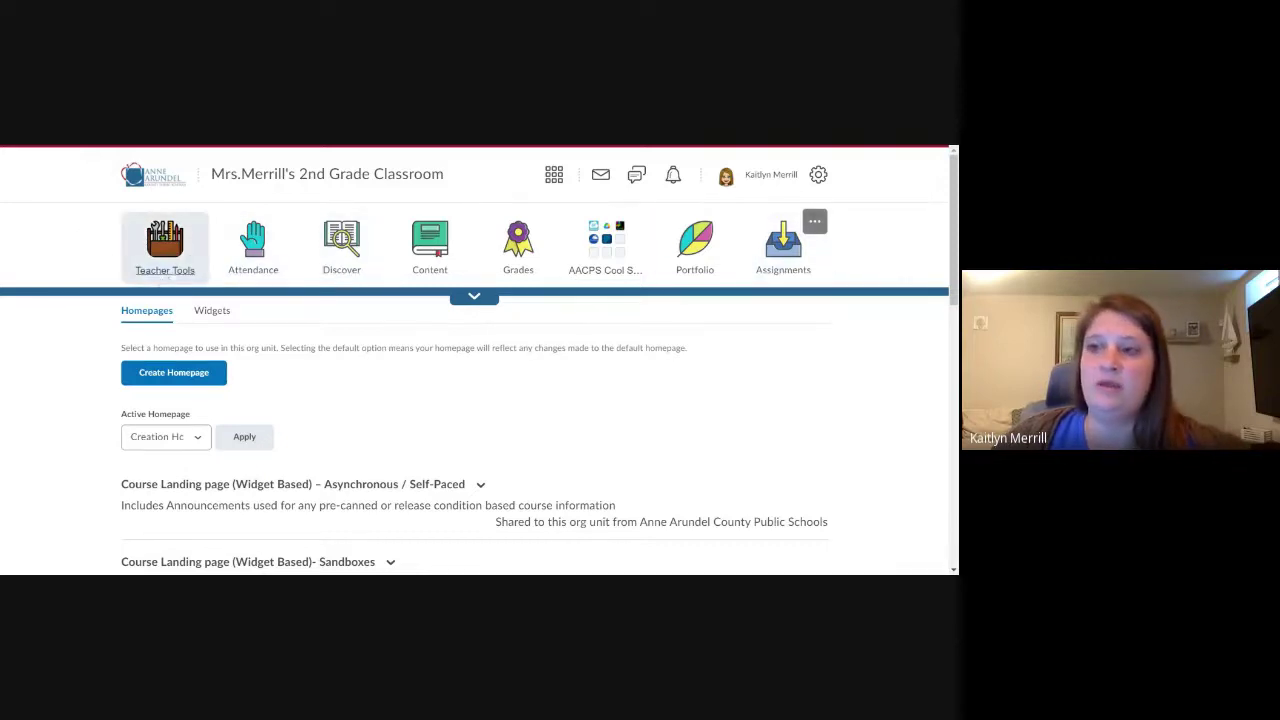
click(148, 250)
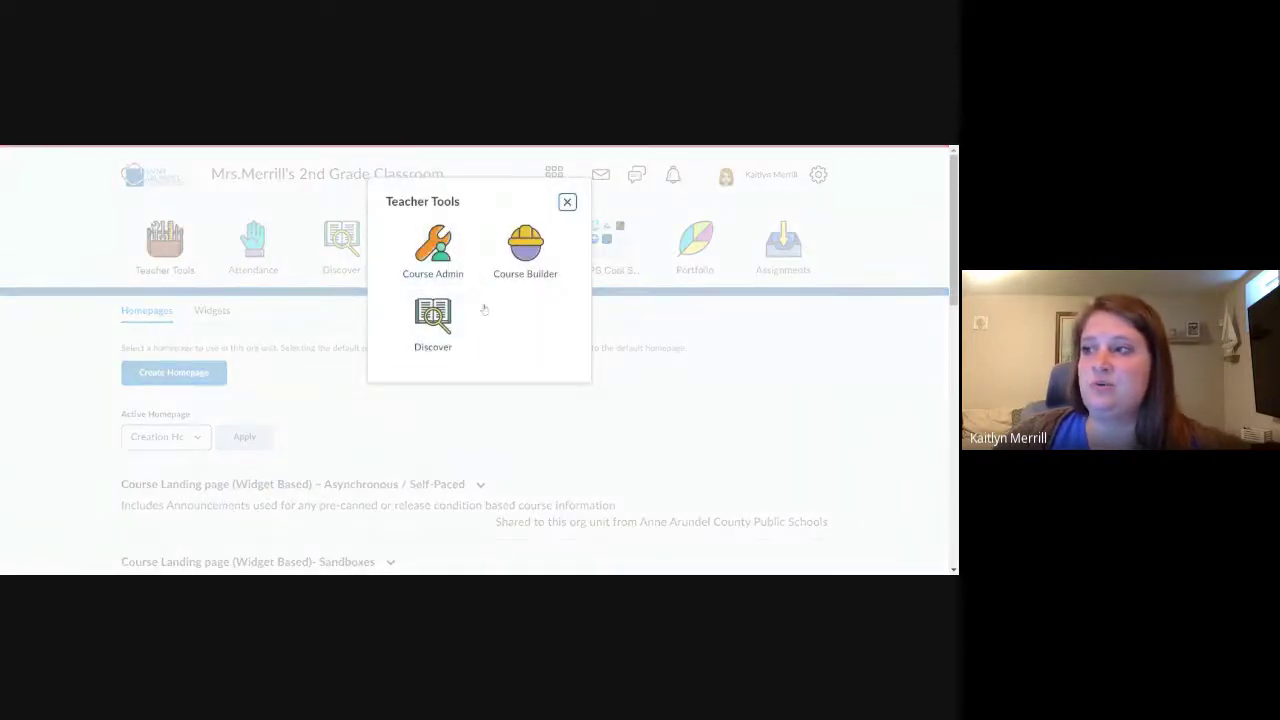
click(567, 202)
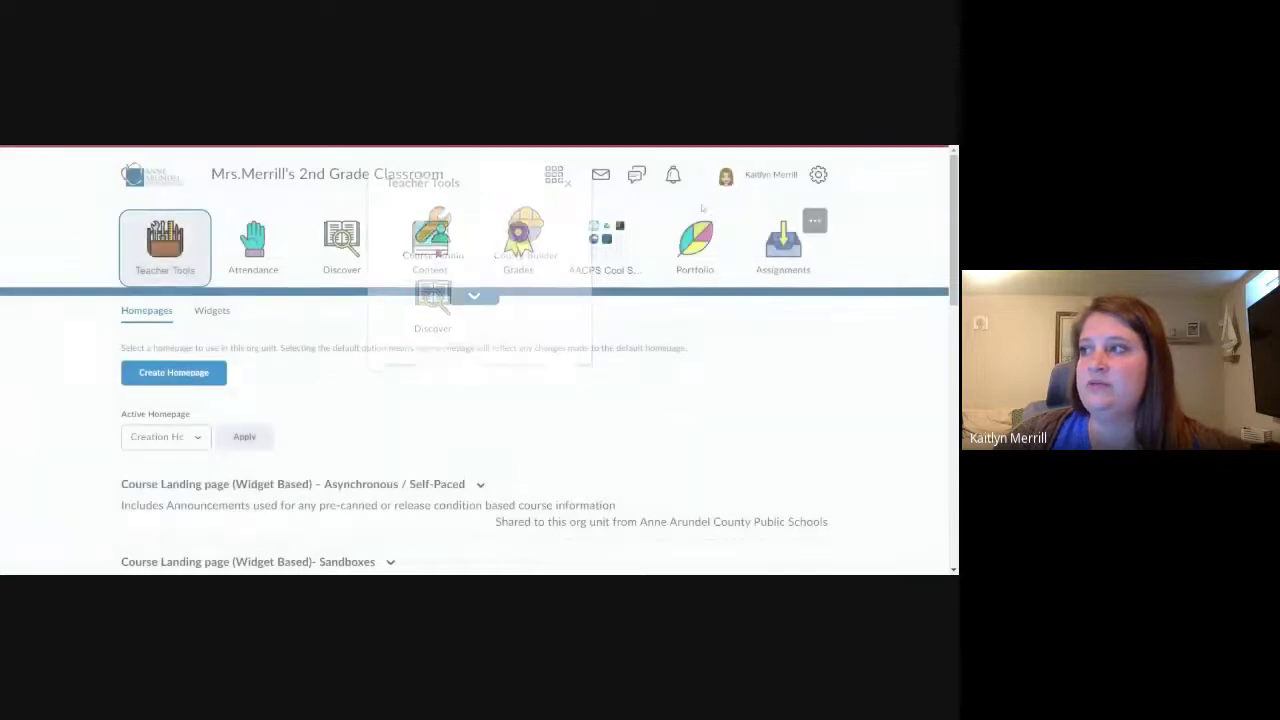
- Edit the current navbar and open the Teacher Tools group's properties at its list of links
click(815, 221)
click(783, 265)
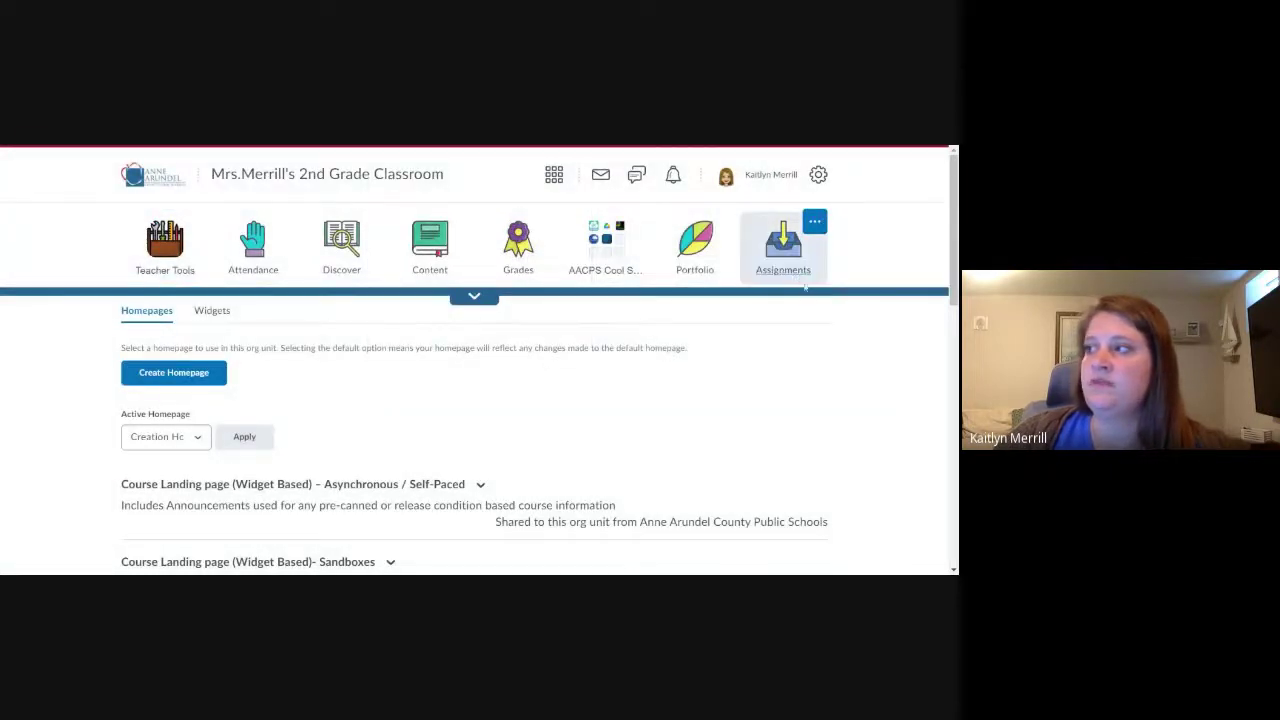
scroll(70, 520, down, 2)
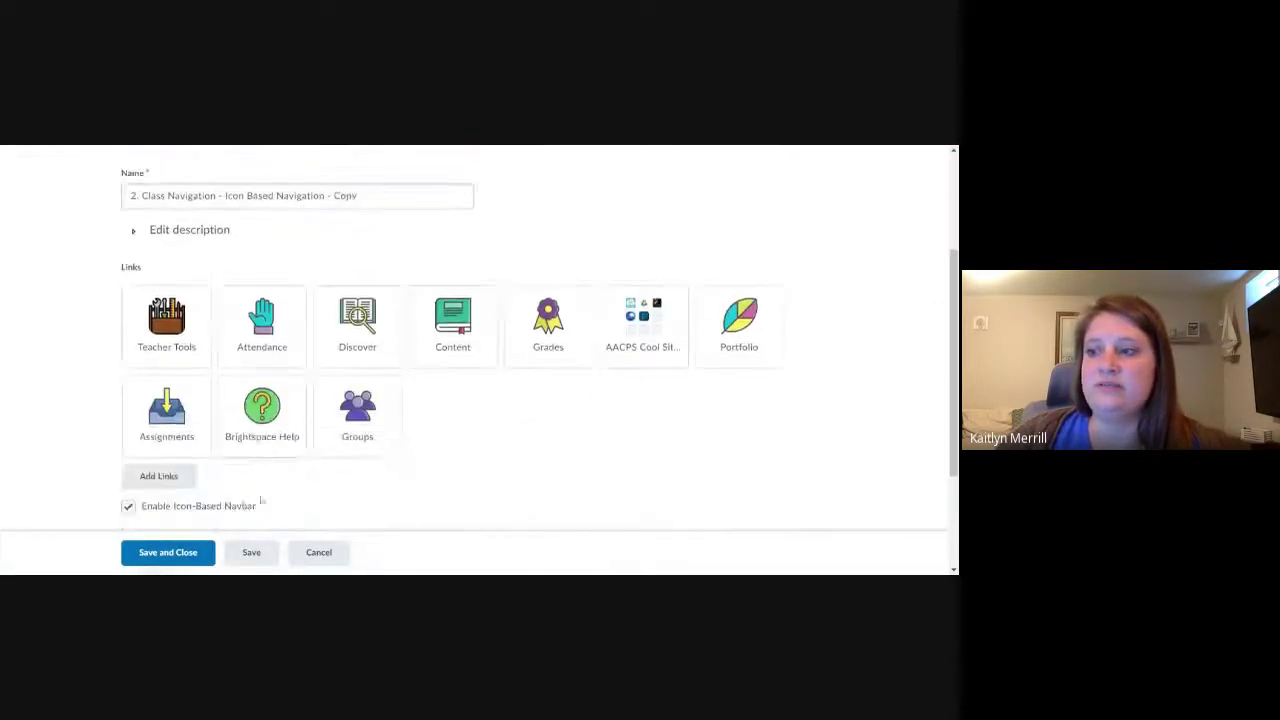
click(167, 320)
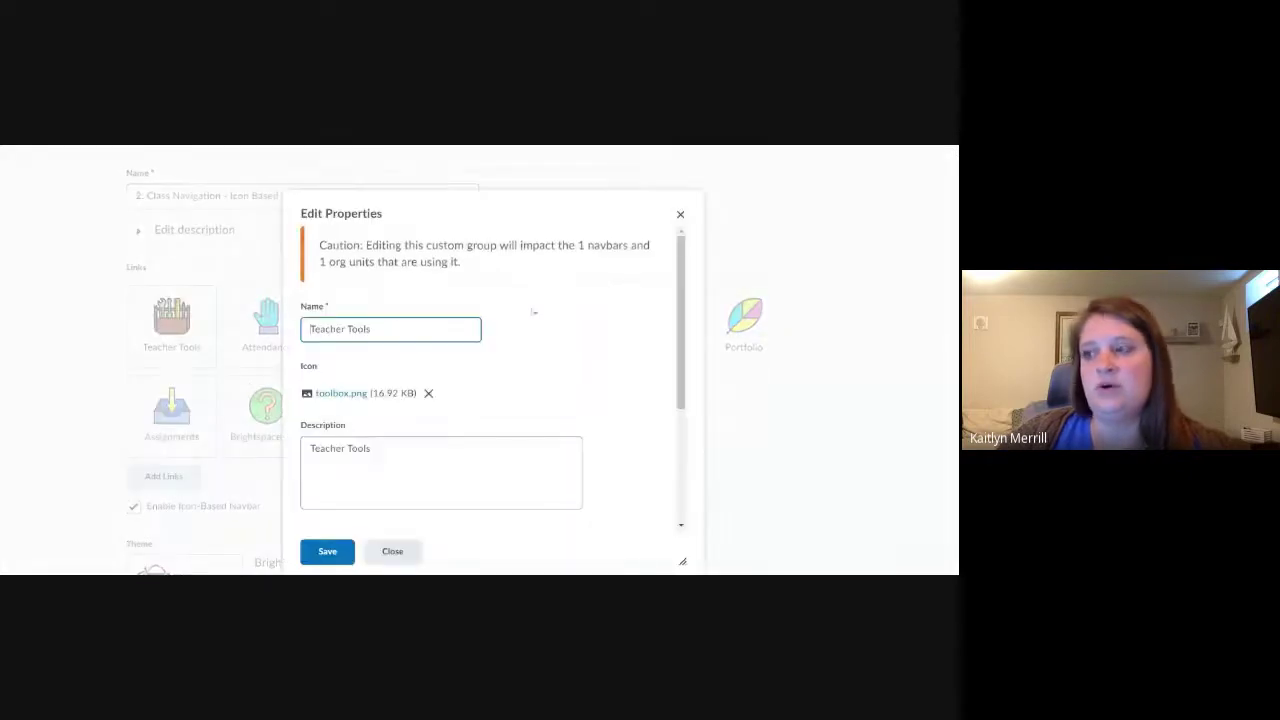
scroll(480, 400, down, 5)
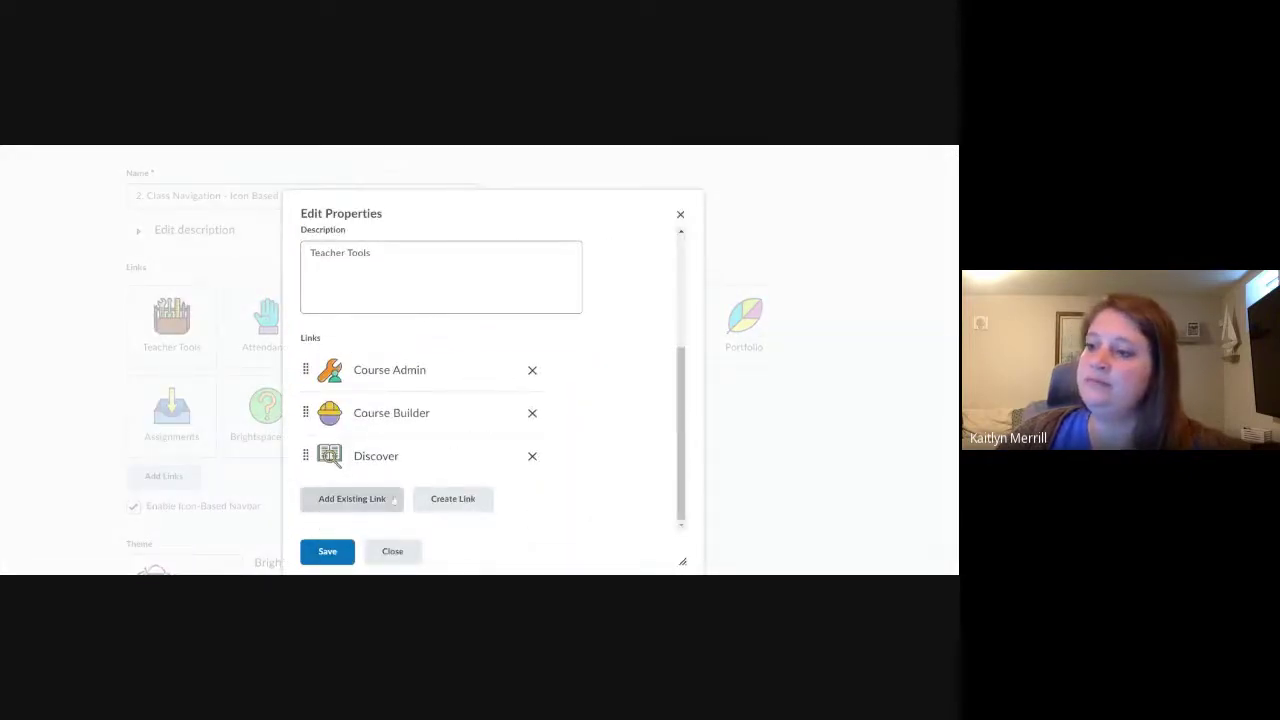
- Add the existing Assignments link to the Teacher Tools group, and save the group and the navbar
click(366, 500)
scroll(478, 360, down, 5)
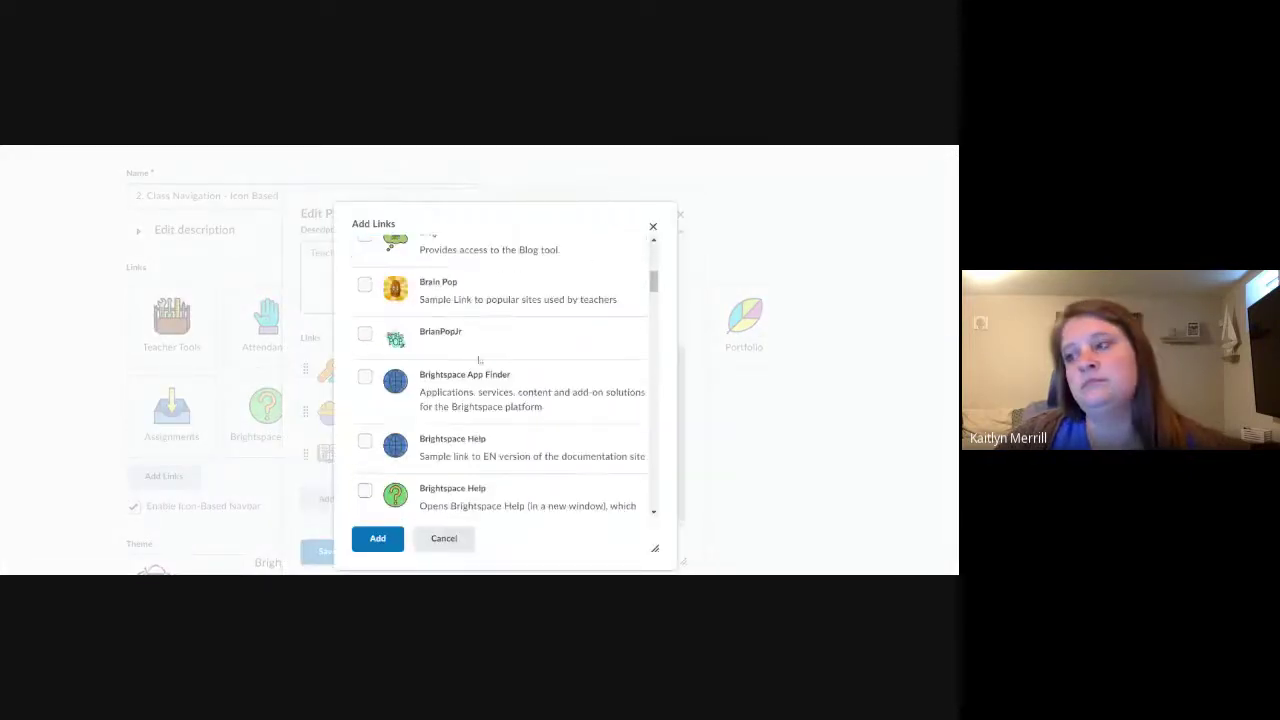
scroll(470, 362, up, 3)
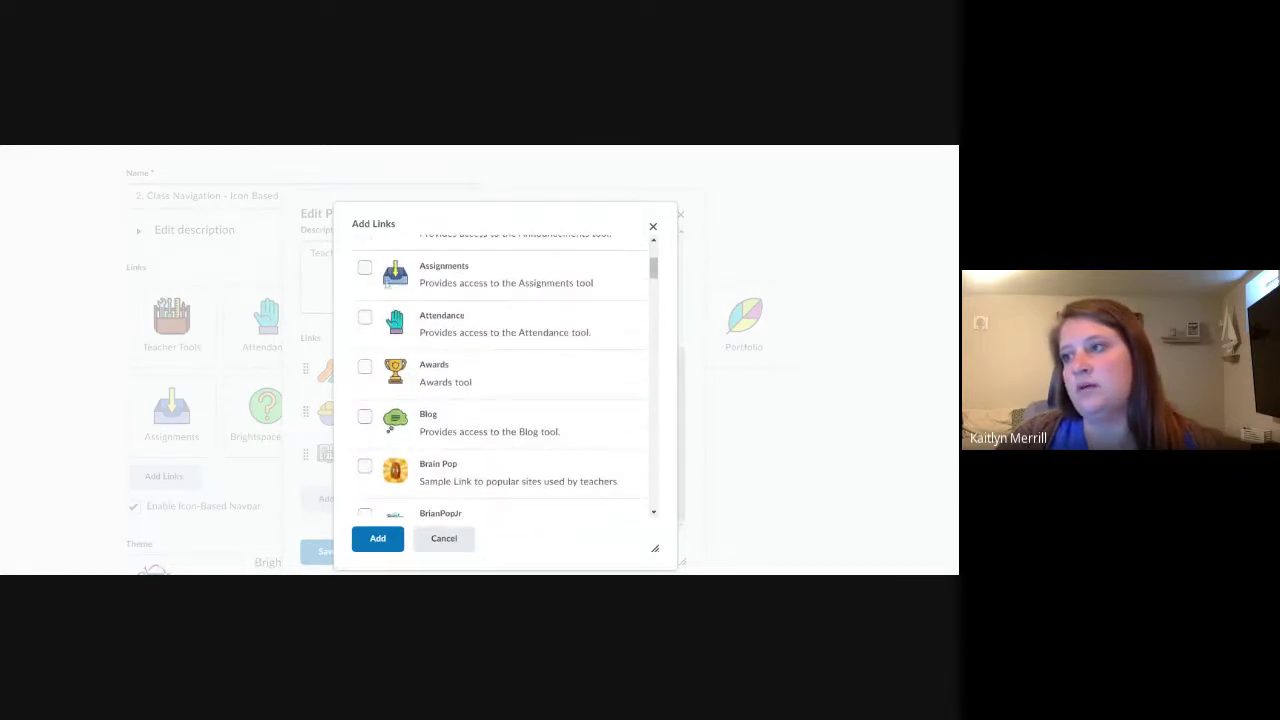
click(365, 268)
click(381, 538)
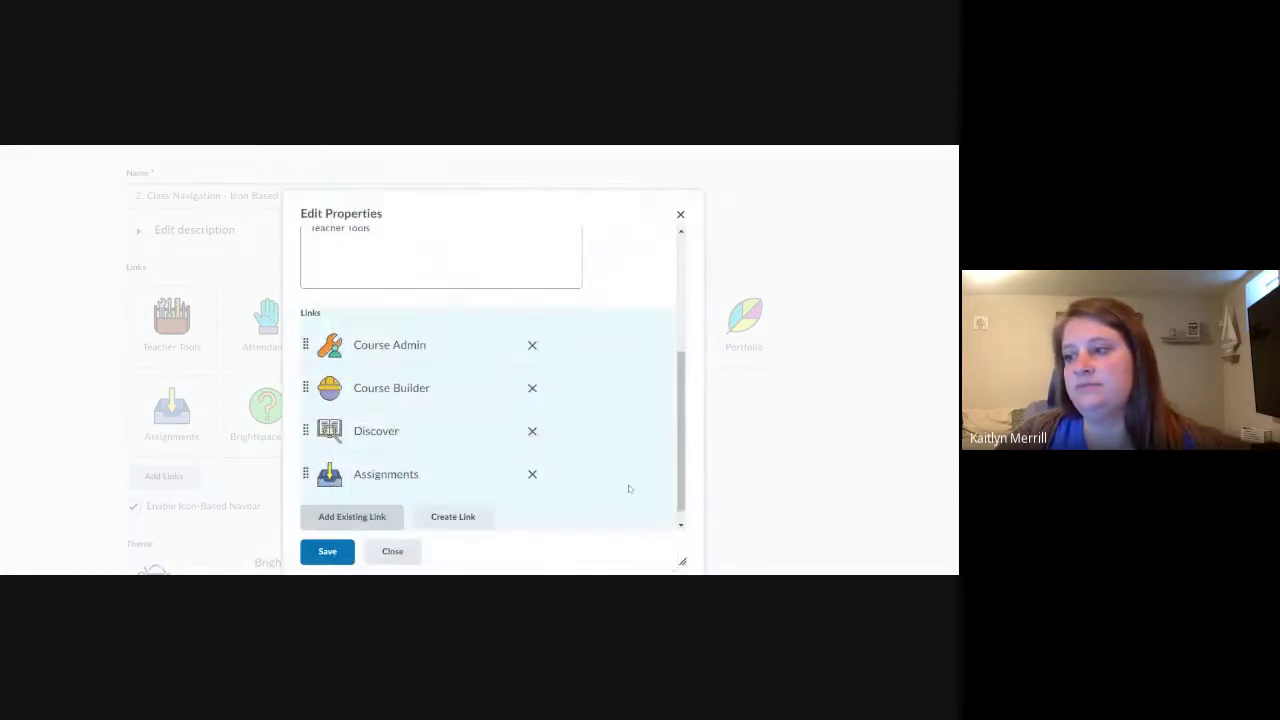
click(329, 553)
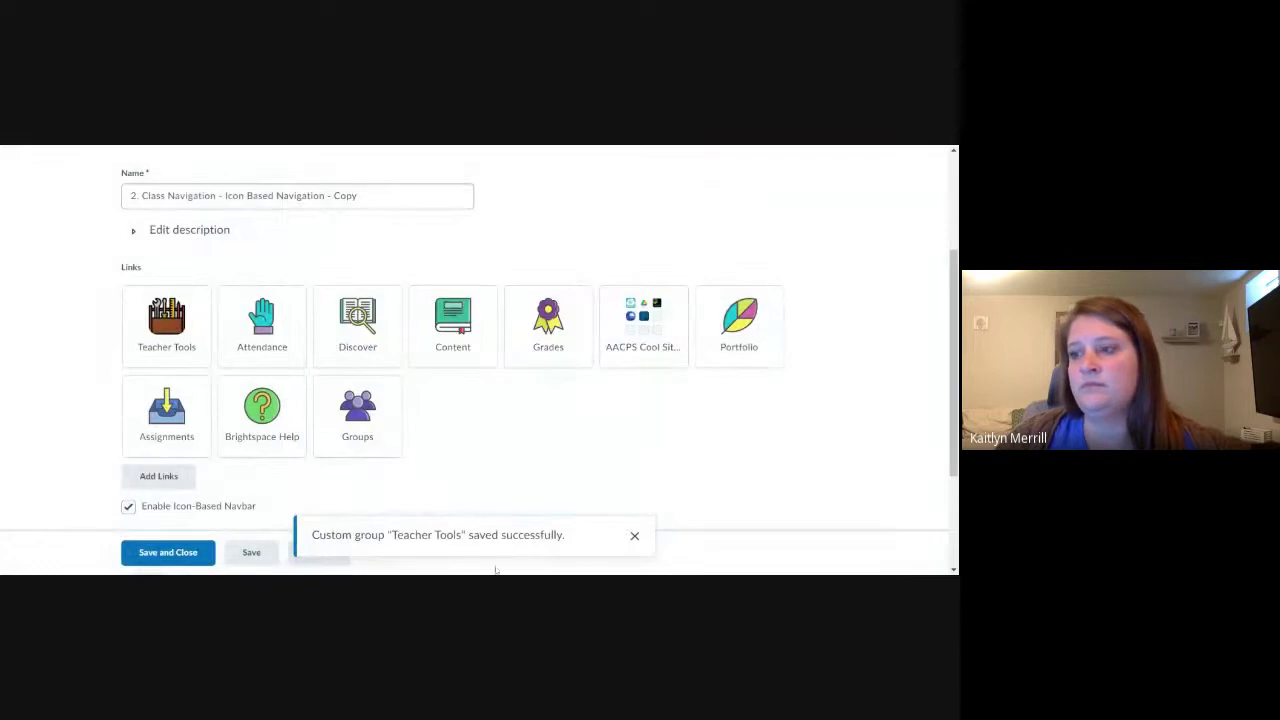
click(168, 552)
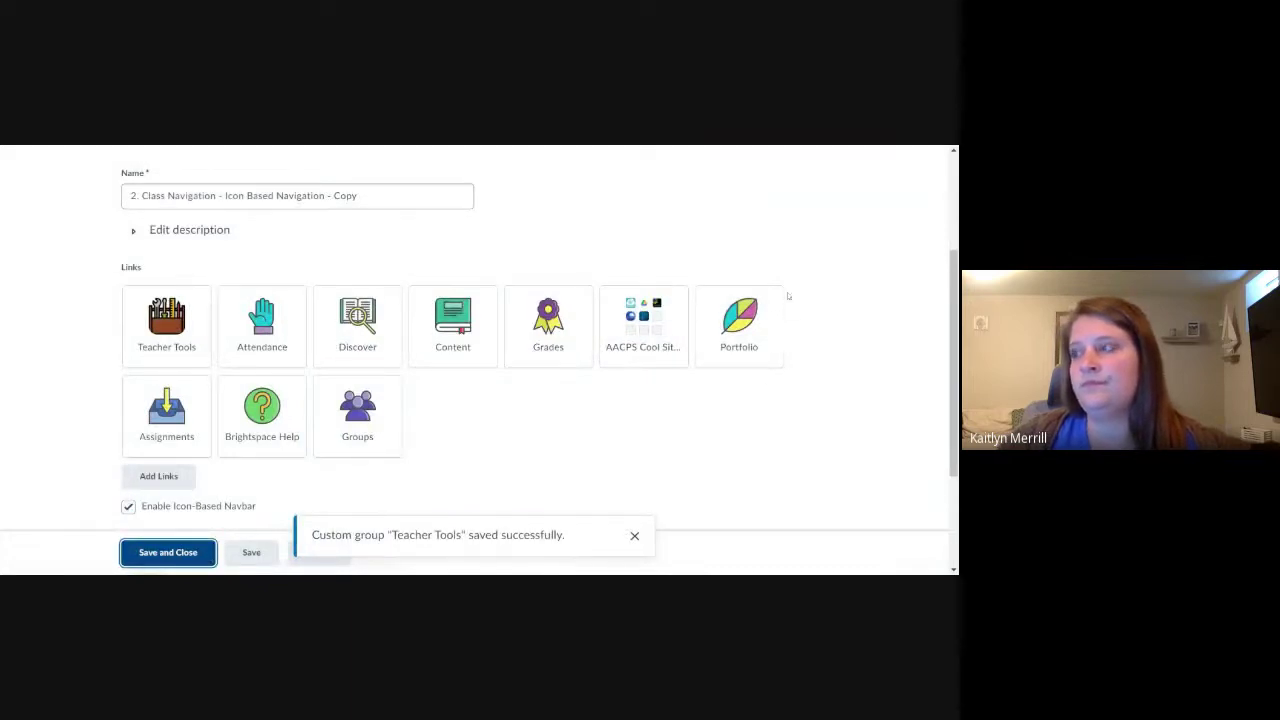
- View the course as a student, check which links the Teacher Tools group offers, and return to the teacher view
click(761, 177)
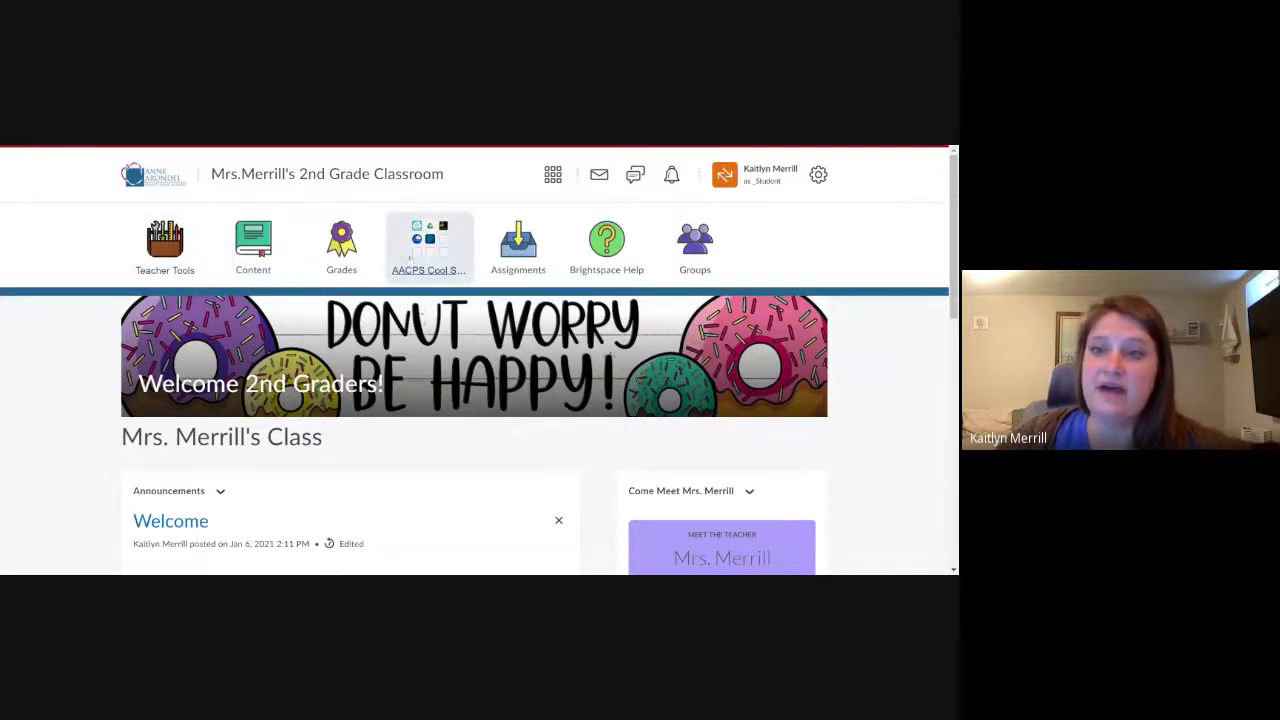
click(152, 255)
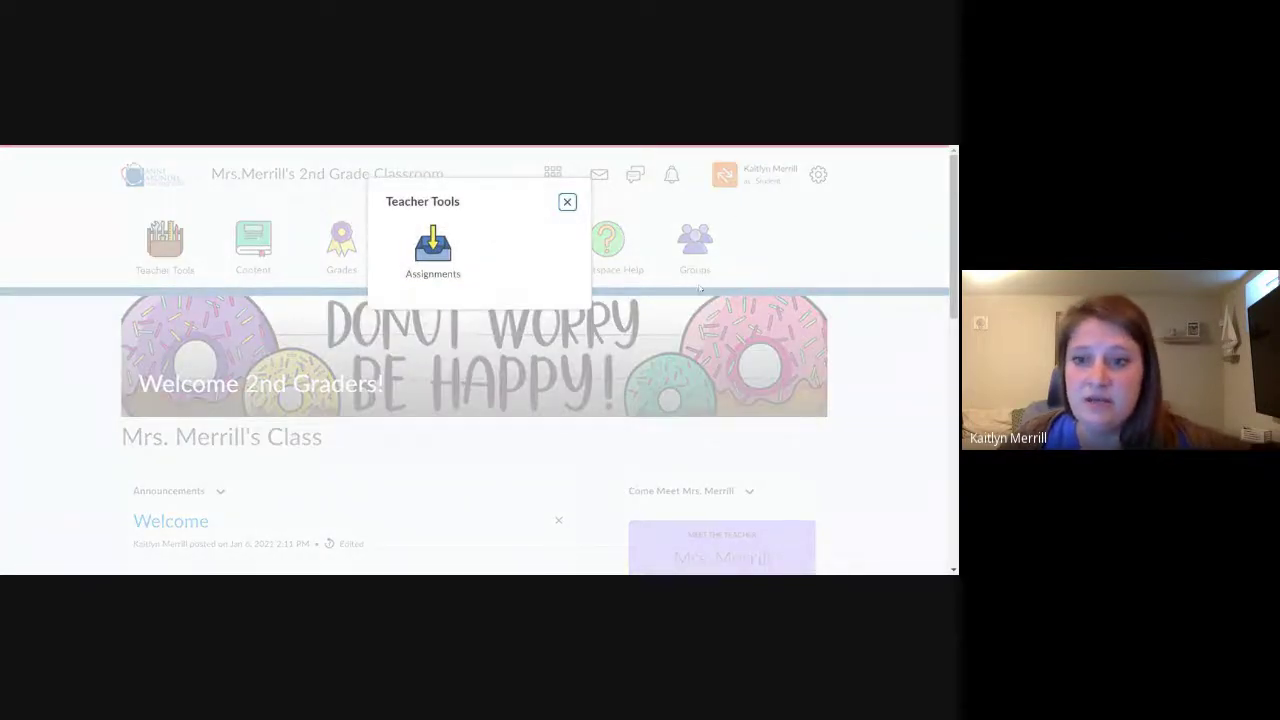
click(567, 202)
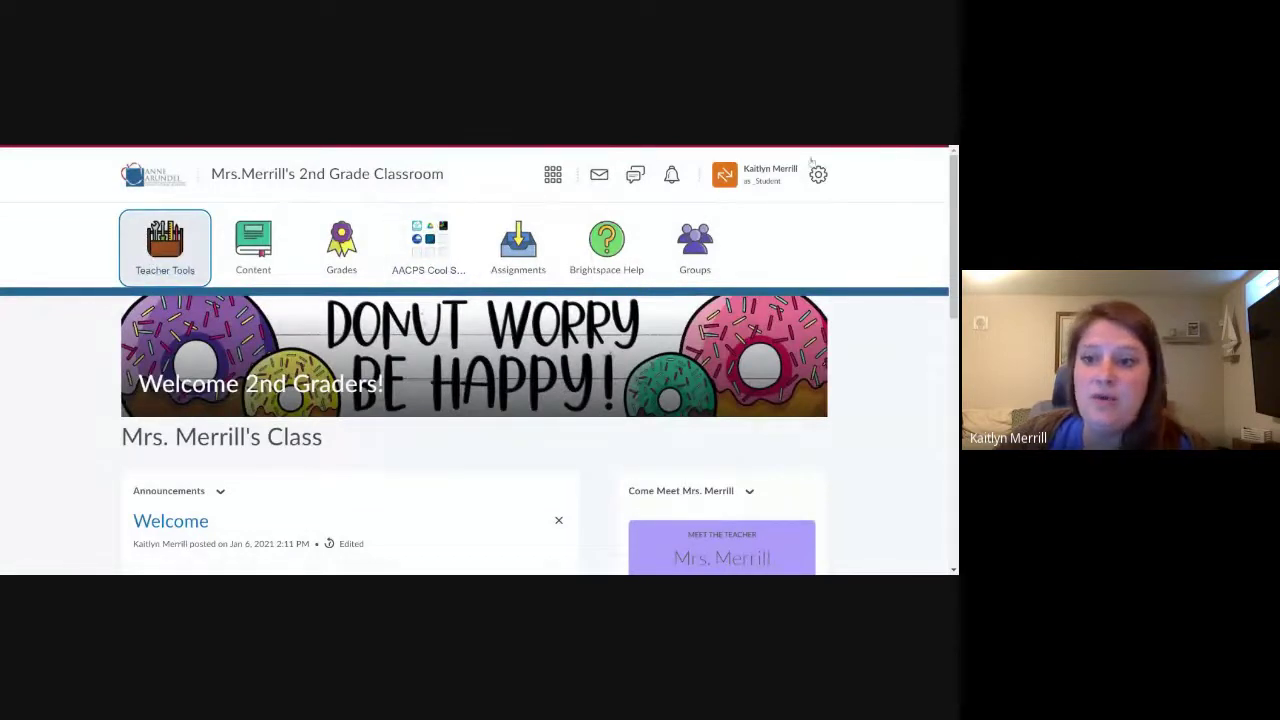
click(759, 170)
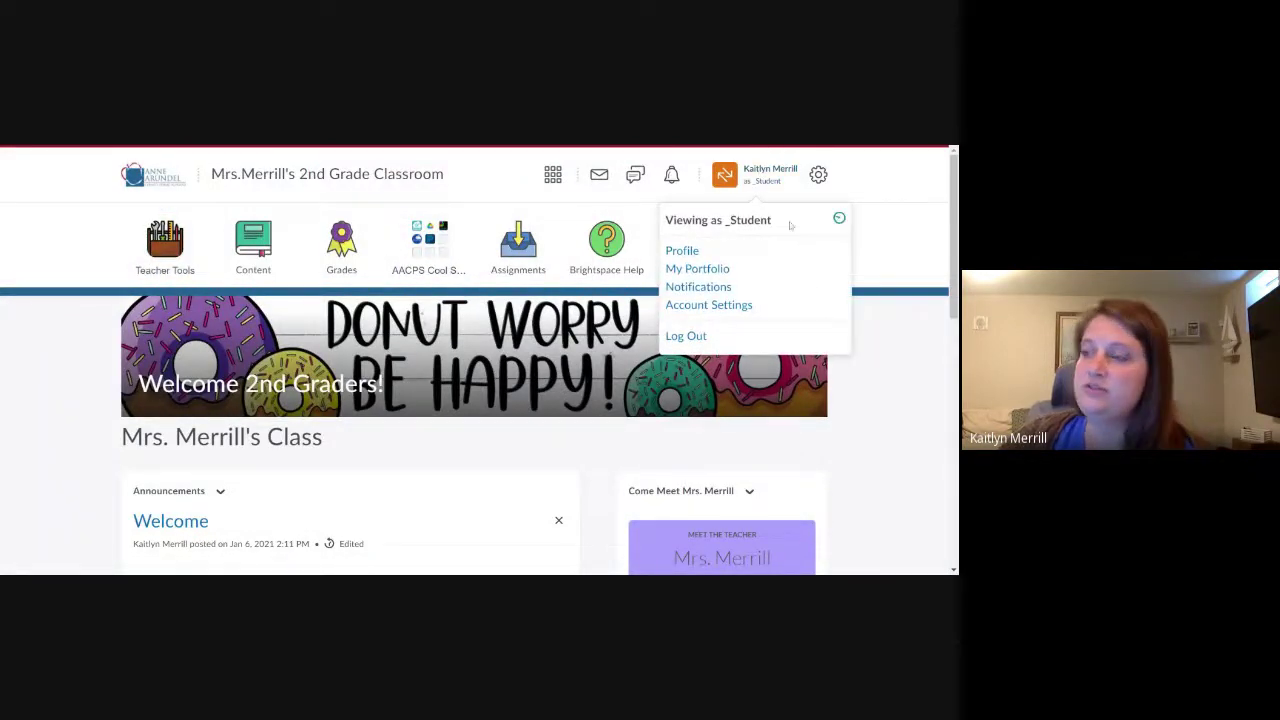
click(839, 217)
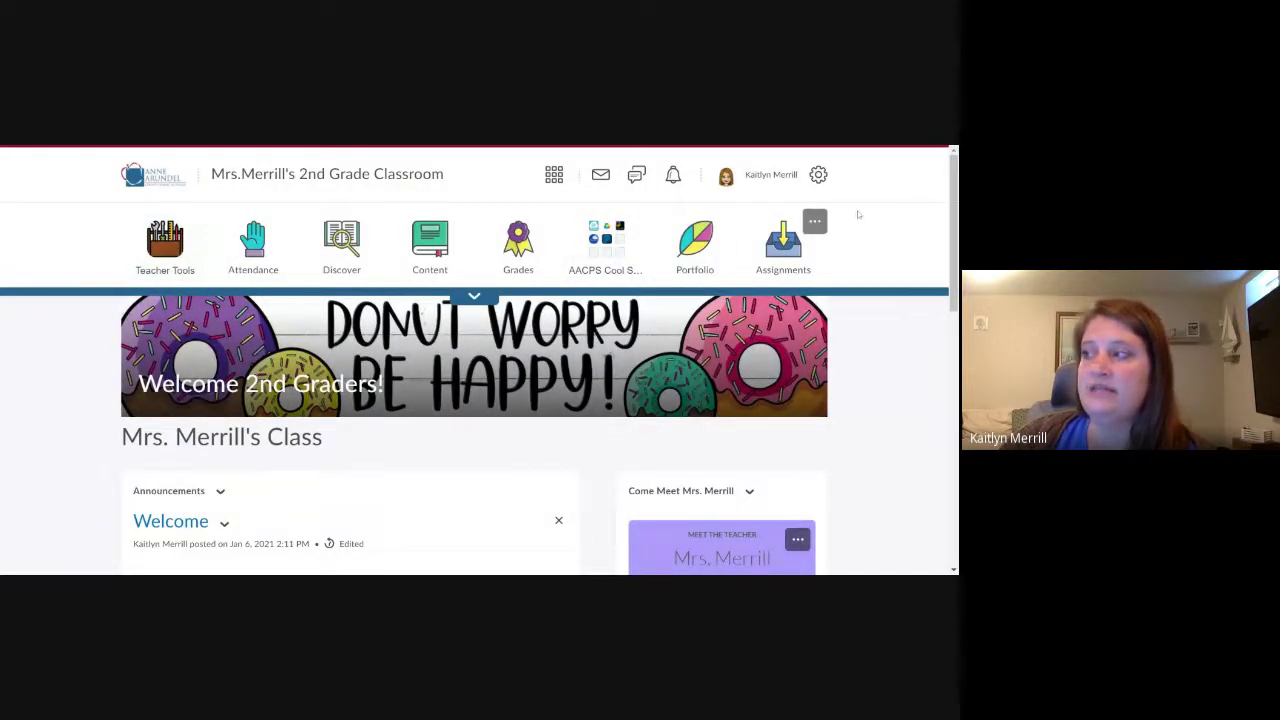
- Remove the Assignments link from the navbar's Teacher Tools group and save the group
click(815, 221)
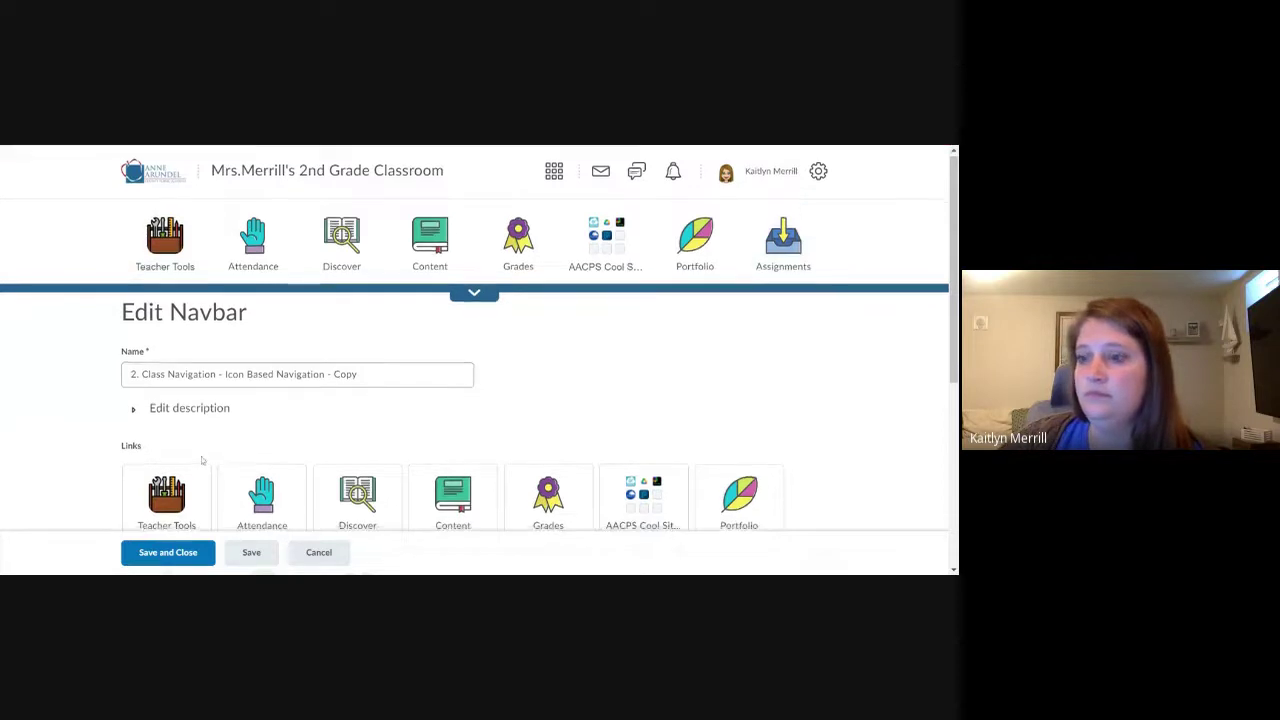
scroll(257, 467, down, 3)
click(160, 326)
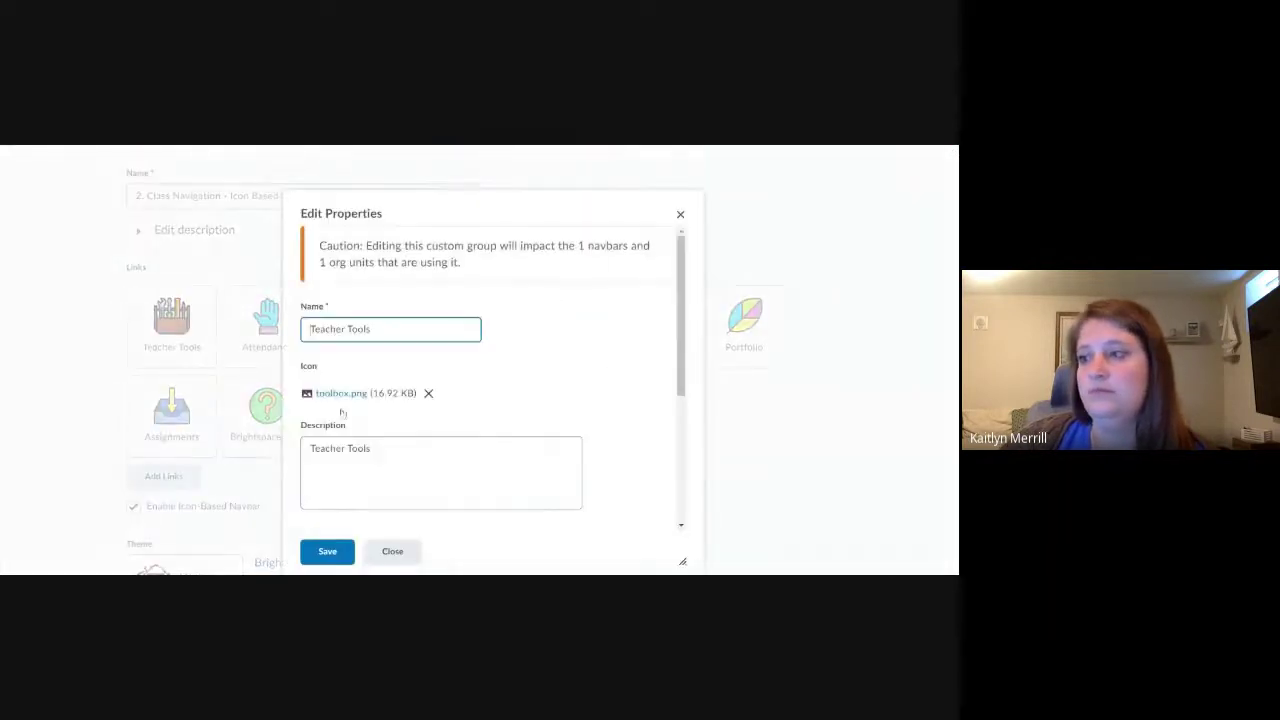
scroll(335, 430, down, 3)
click(532, 458)
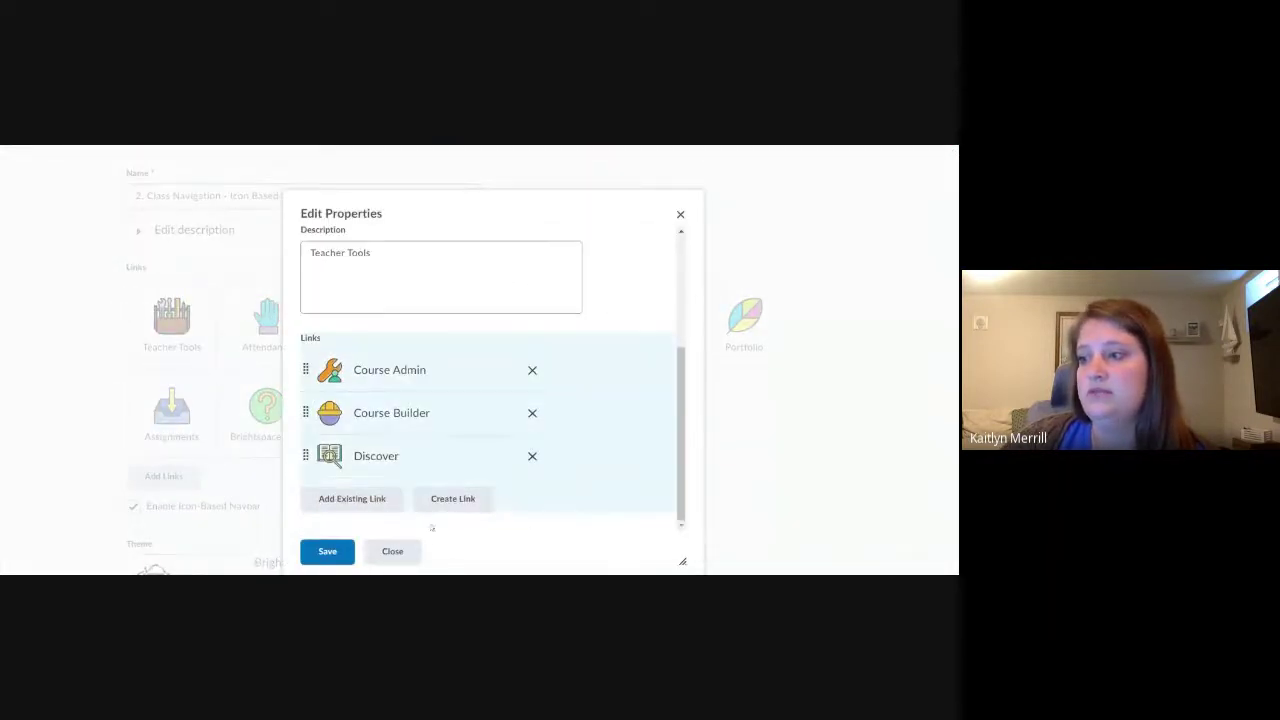
click(327, 551)
scroll(806, 205, up, 3)
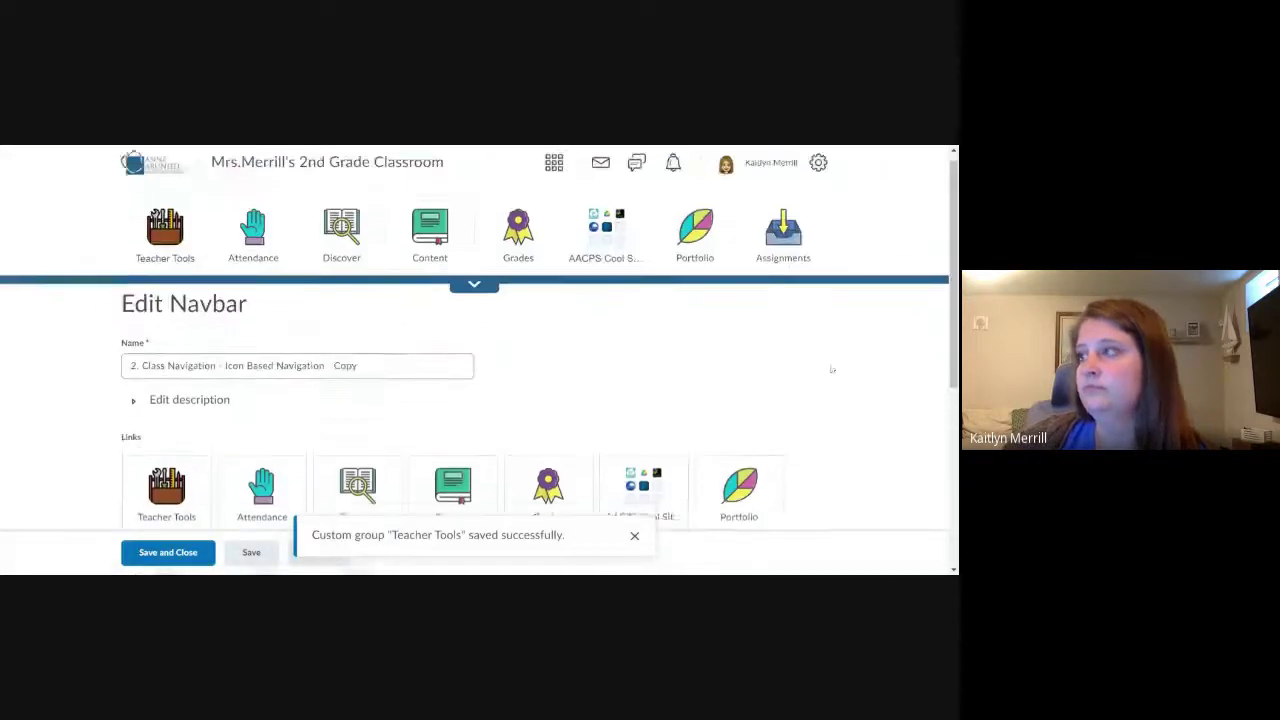
- View the course as a student to check the navbar for the Teacher Tools group, and exit the student view
click(755, 177)
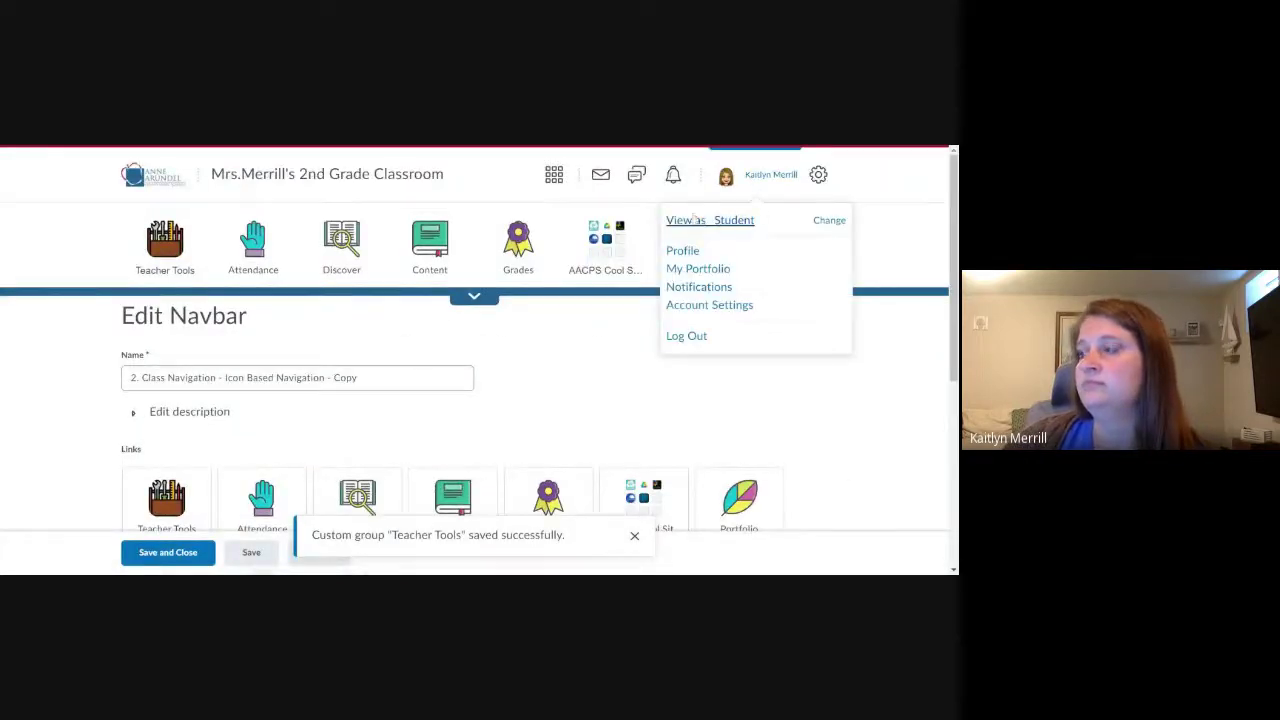
click(718, 225)
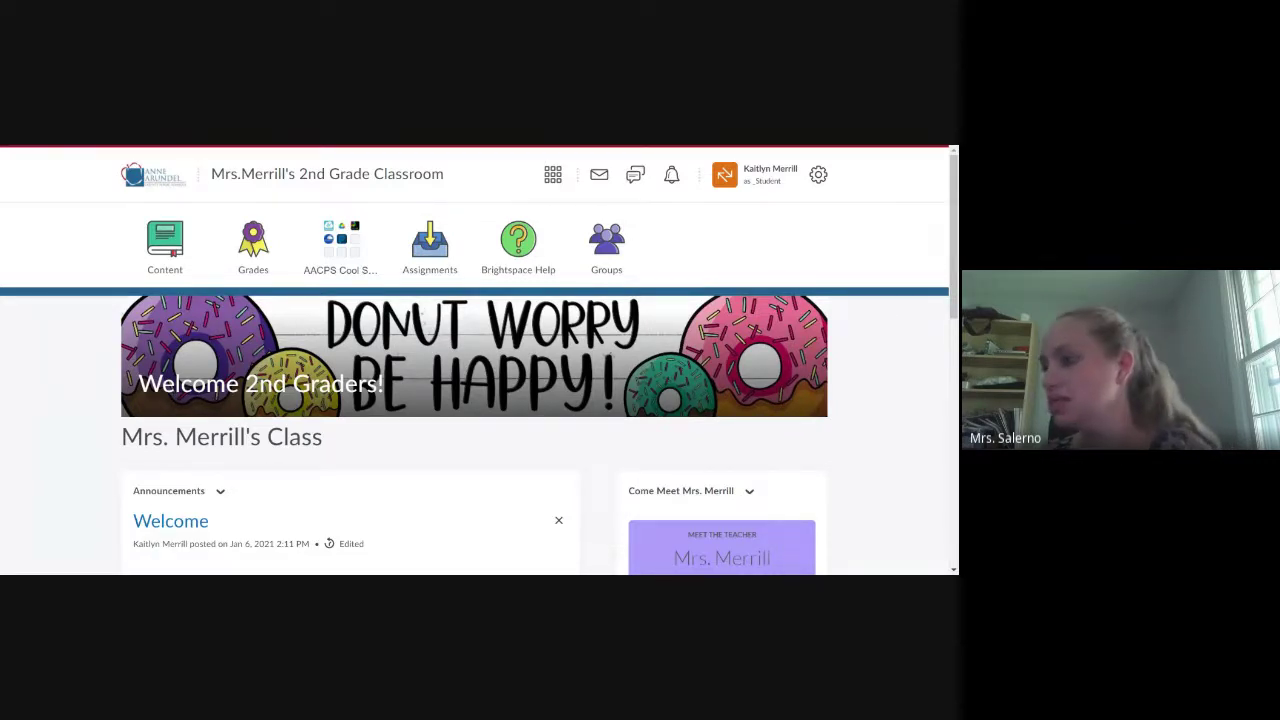
click(768, 174)
click(835, 221)
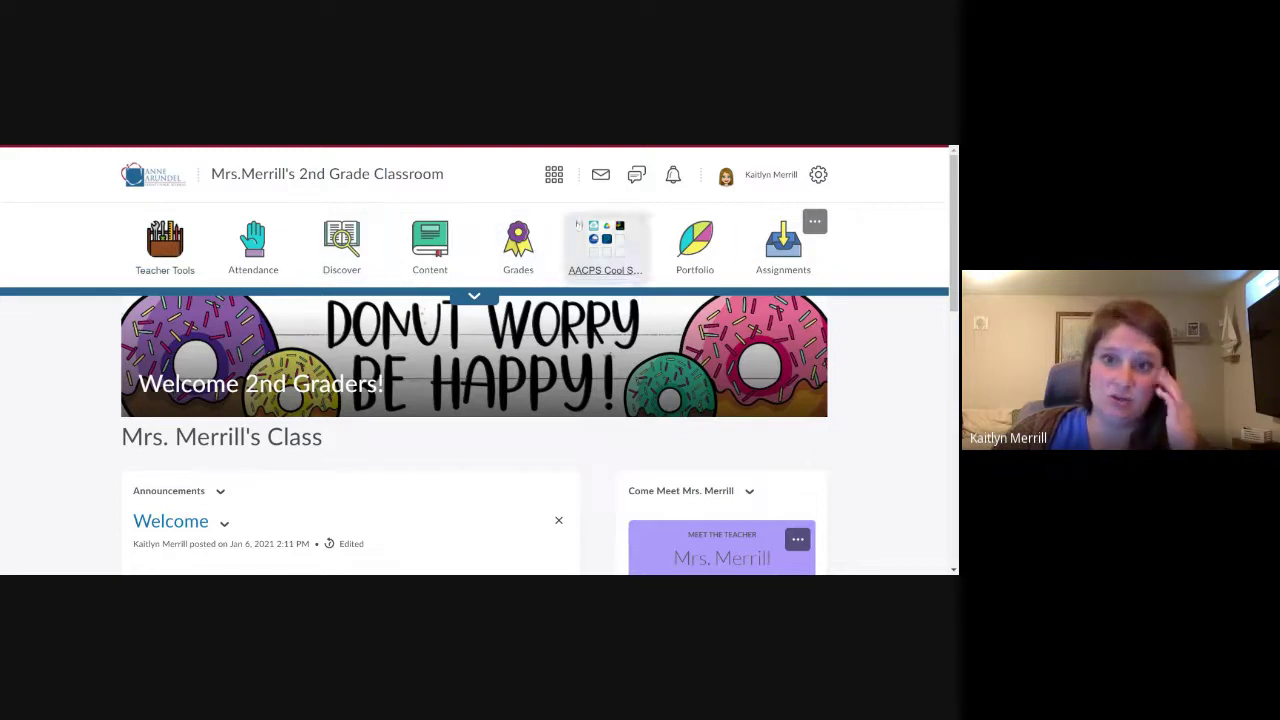
- Edit the current navbar, remove its standalone Discover link, and save and close the navbar
click(815, 221)
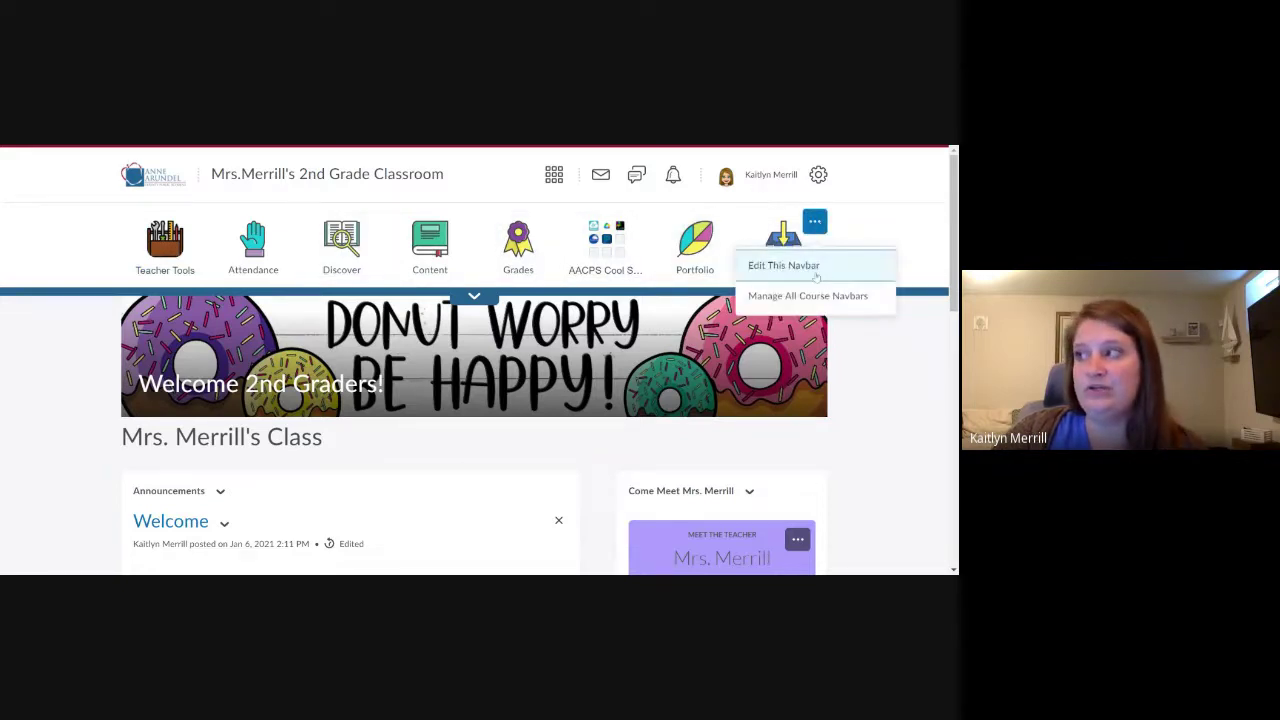
click(816, 277)
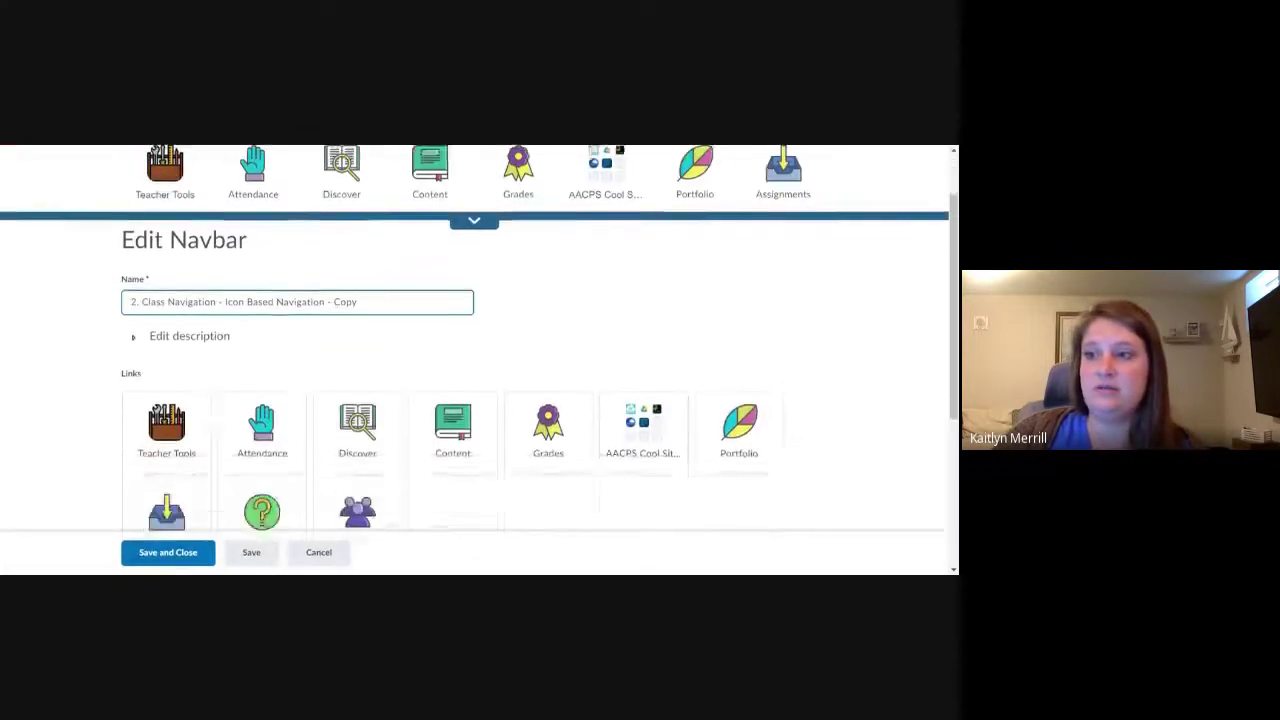
scroll(165, 424, down, 3)
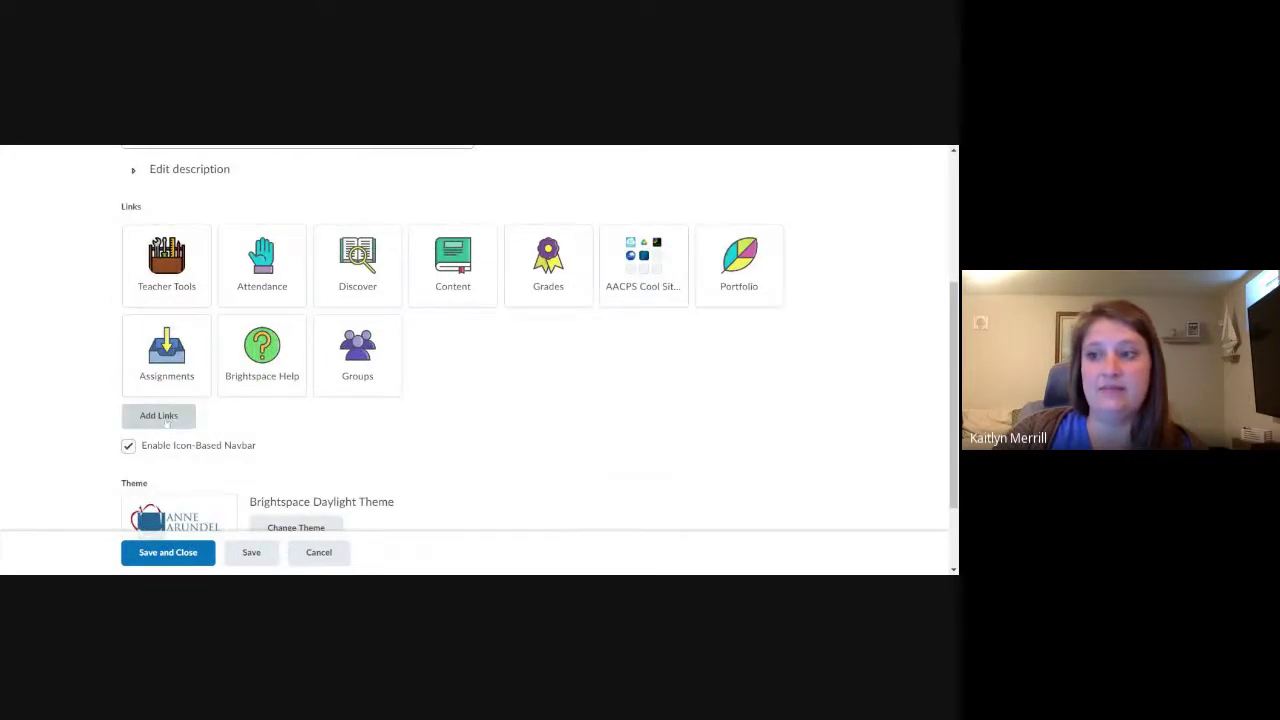
click(147, 258)
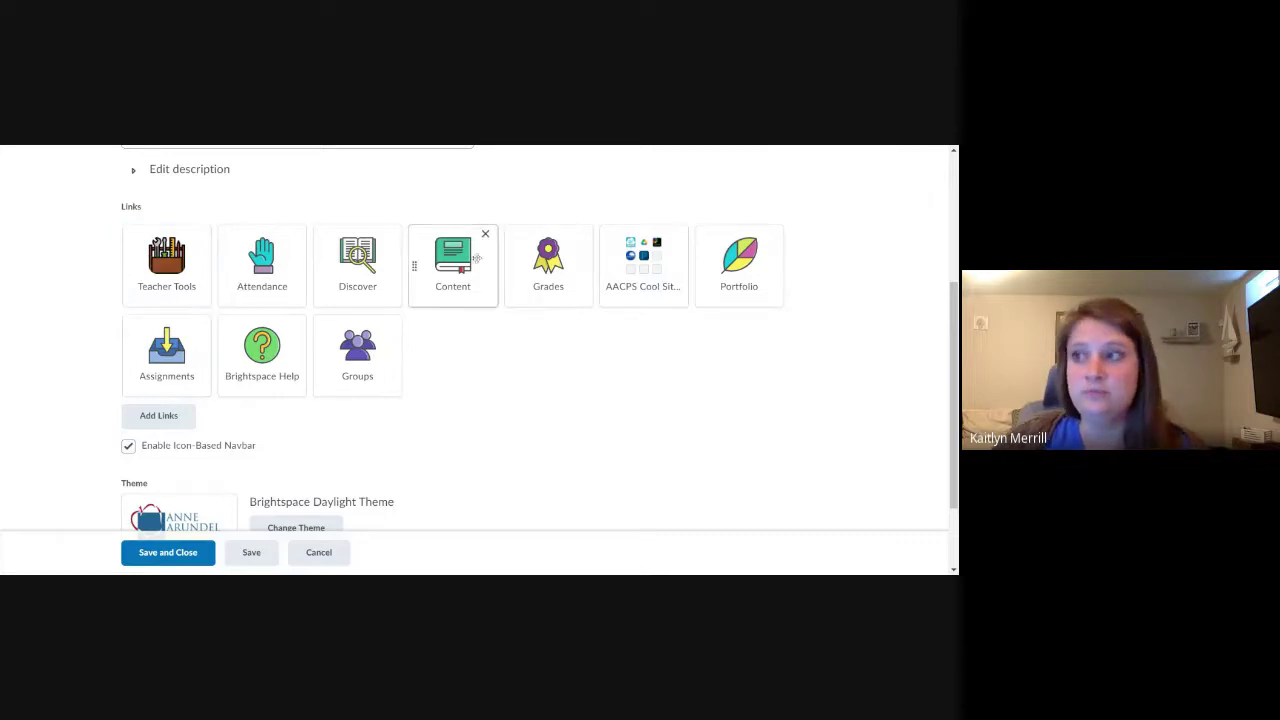
drag(394, 244, 285, 524)
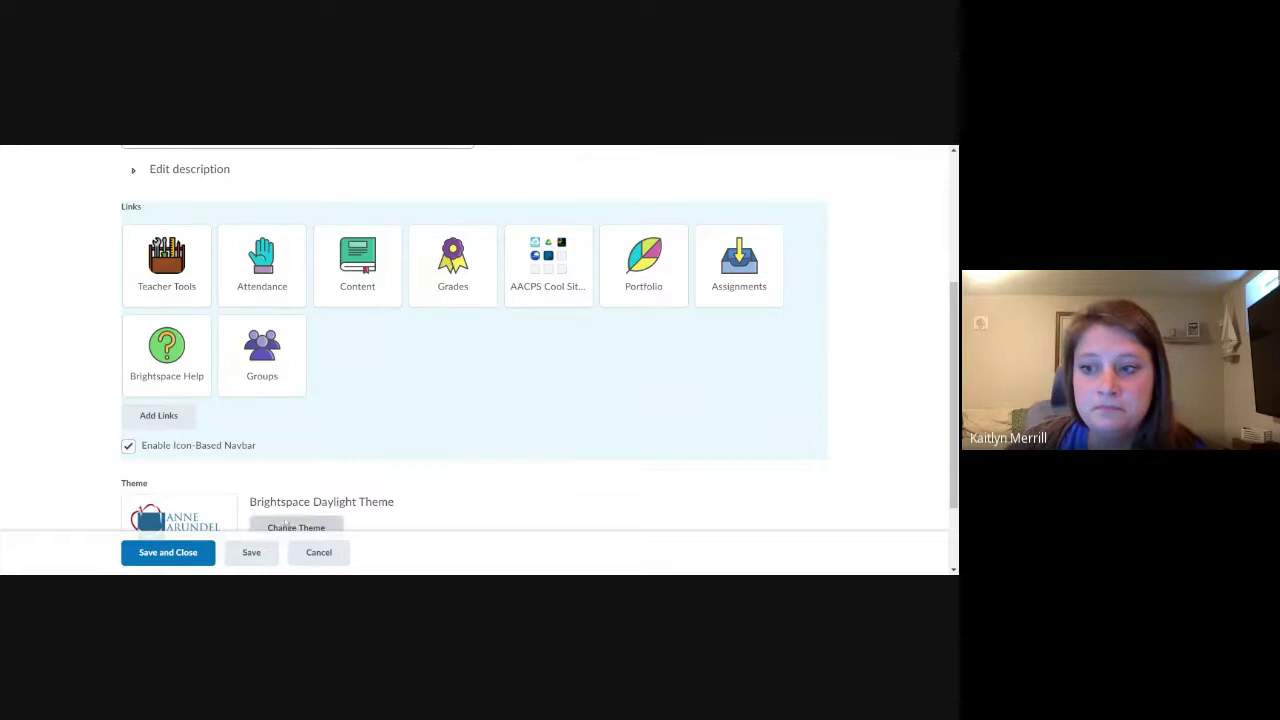
click(177, 556)
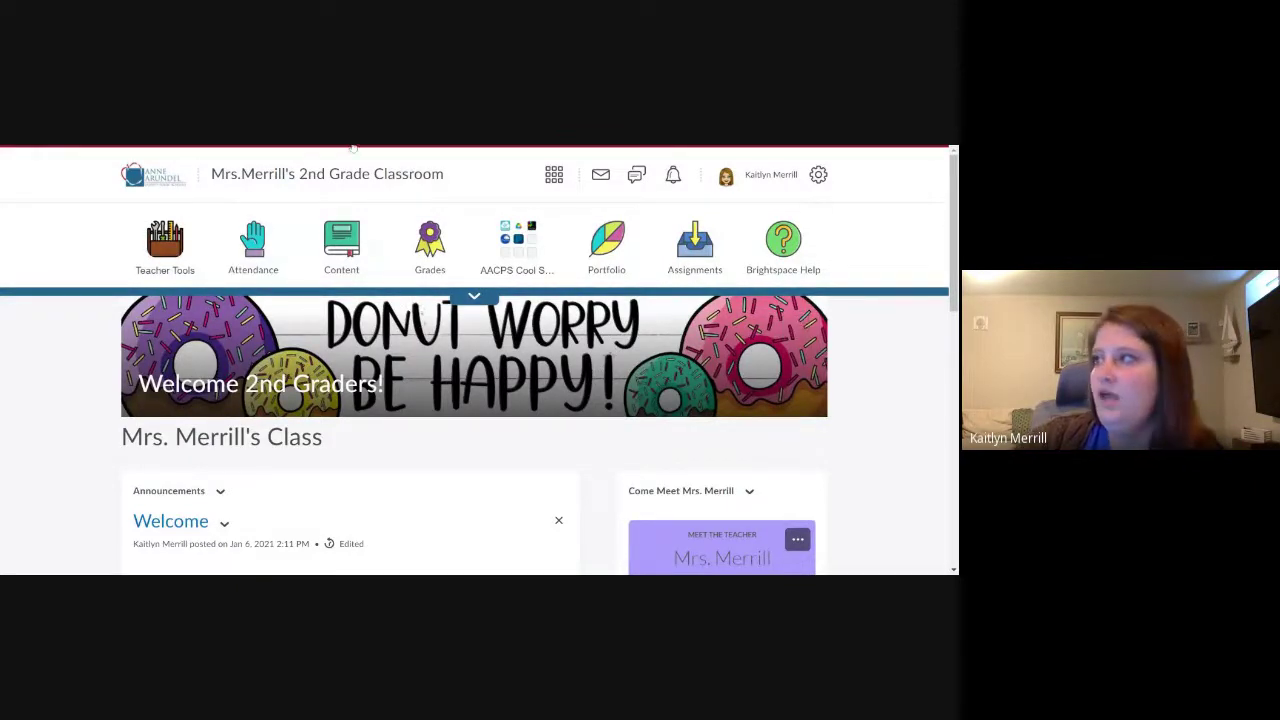
- View the course as a student to check the navbar without the Discover link, and return to the teacher view
click(746, 180)
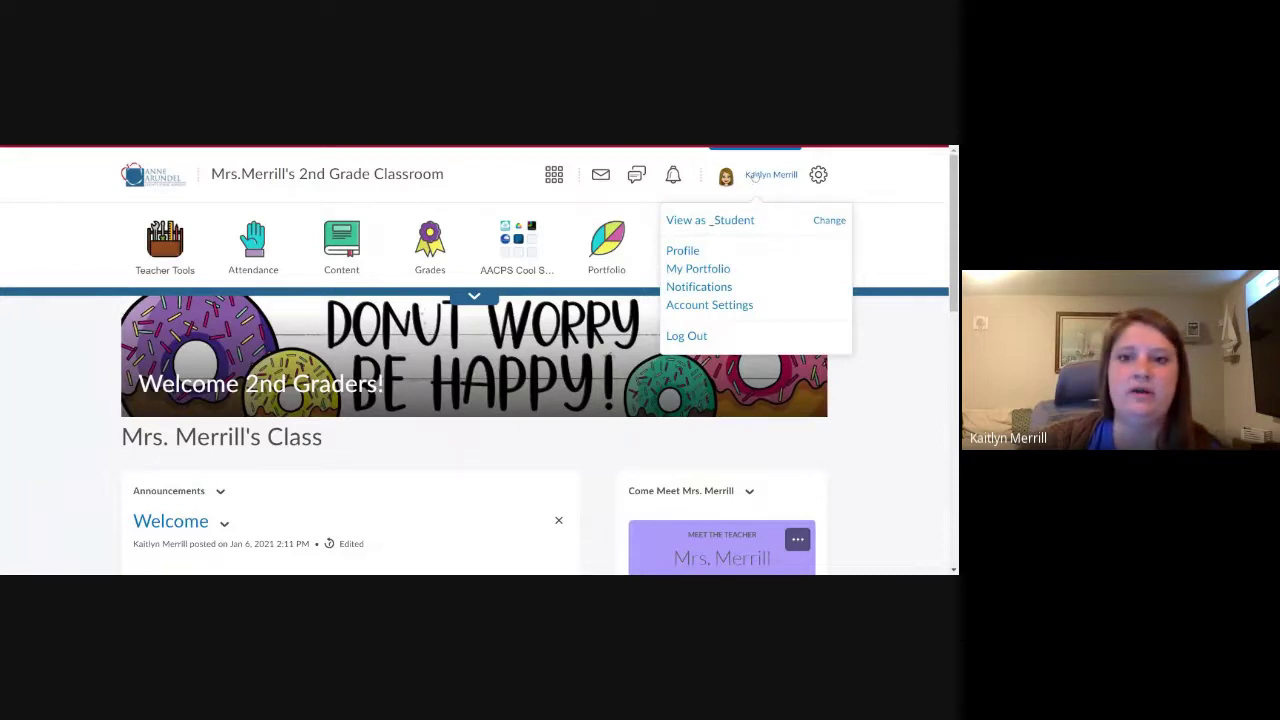
click(721, 226)
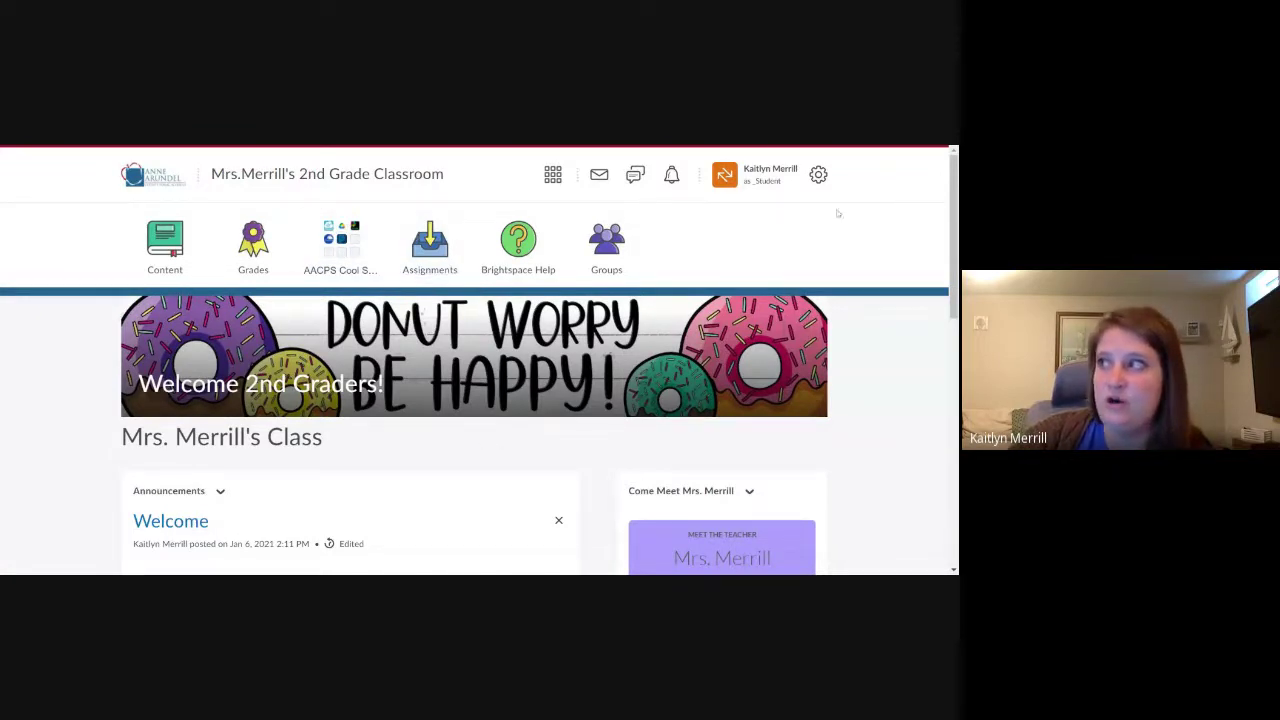
click(766, 182)
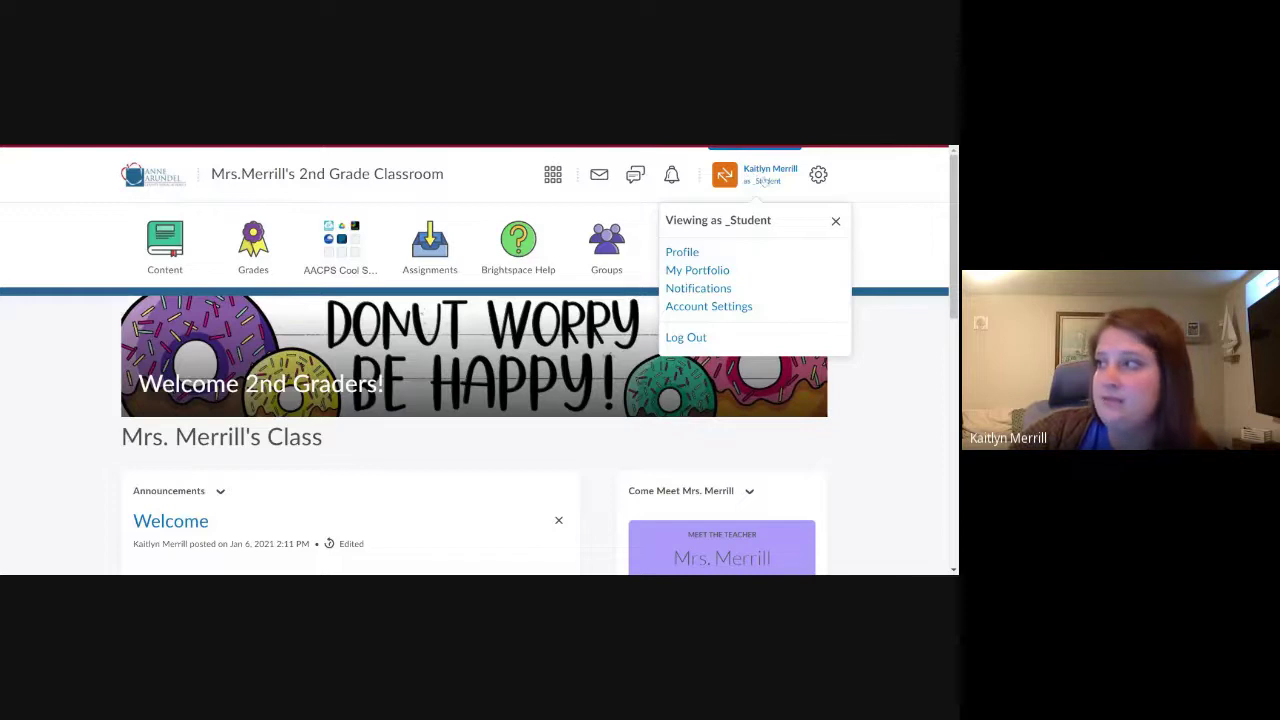
click(836, 221)
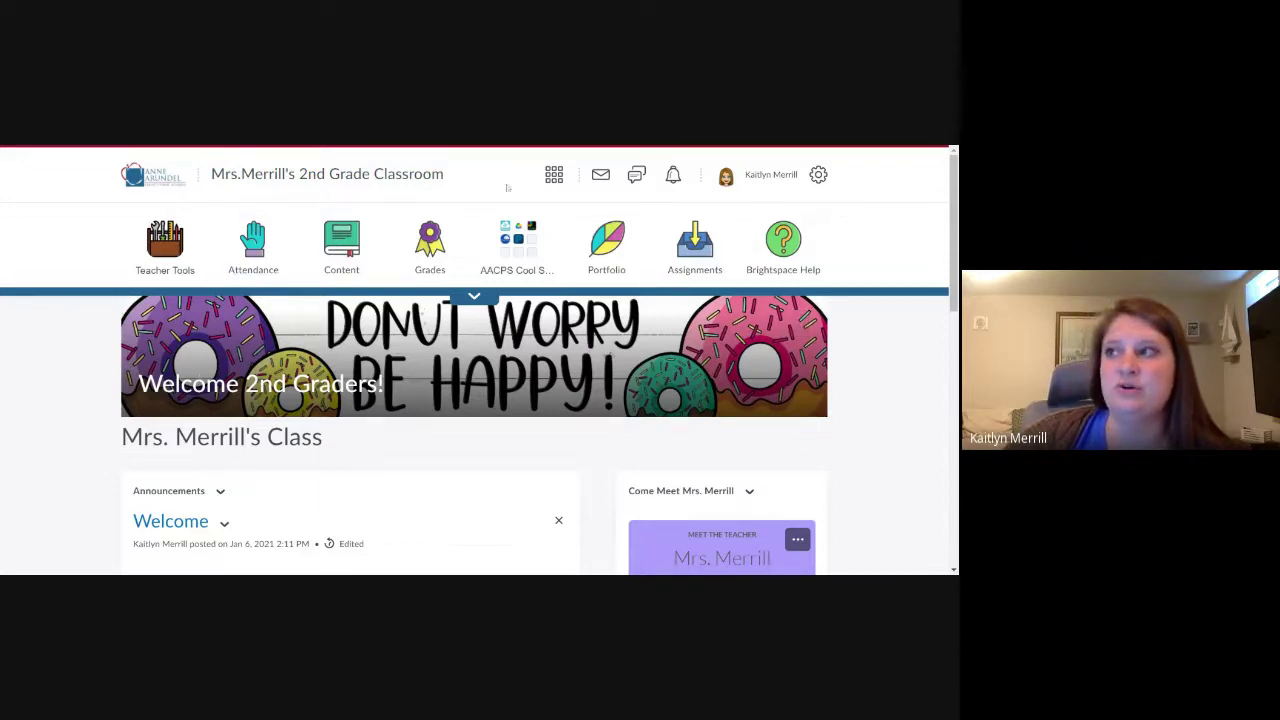
- Switch to the Brighter with Brightspace course, find the 11:00-11:50 Day 2 module, and open its Primary (Prek-2) and Intermediate course topic
click(555, 175)
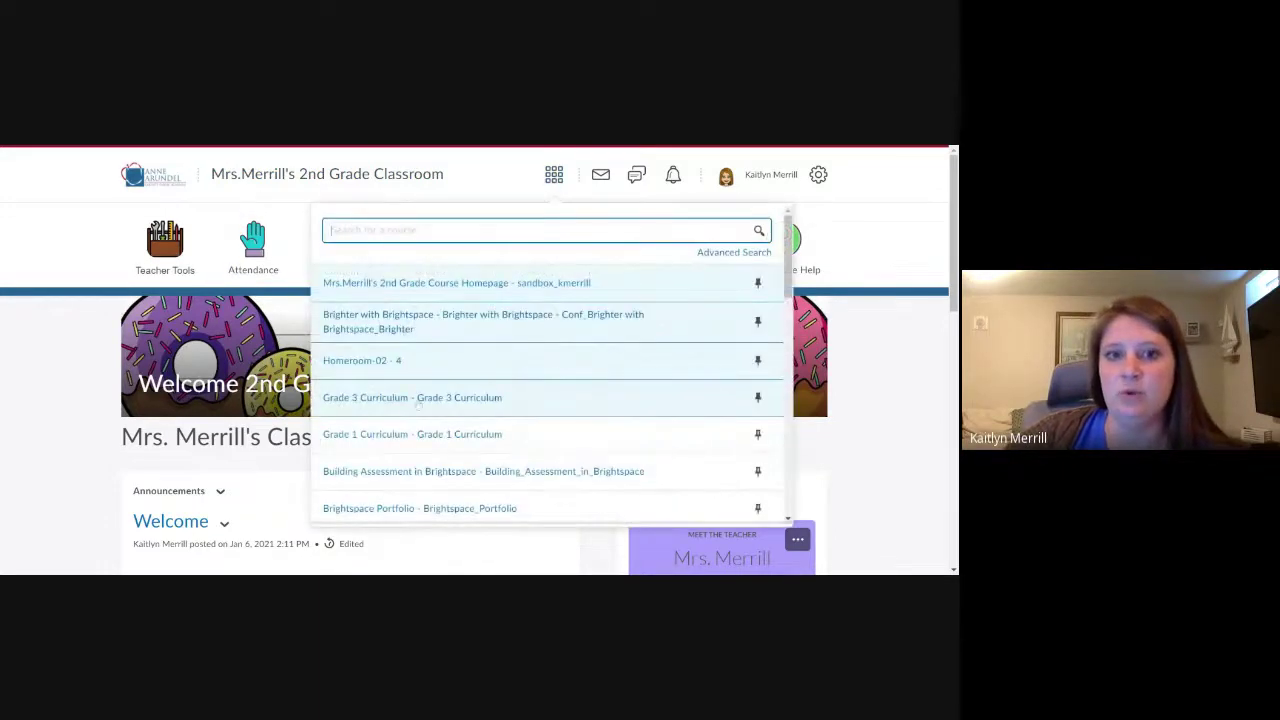
click(406, 320)
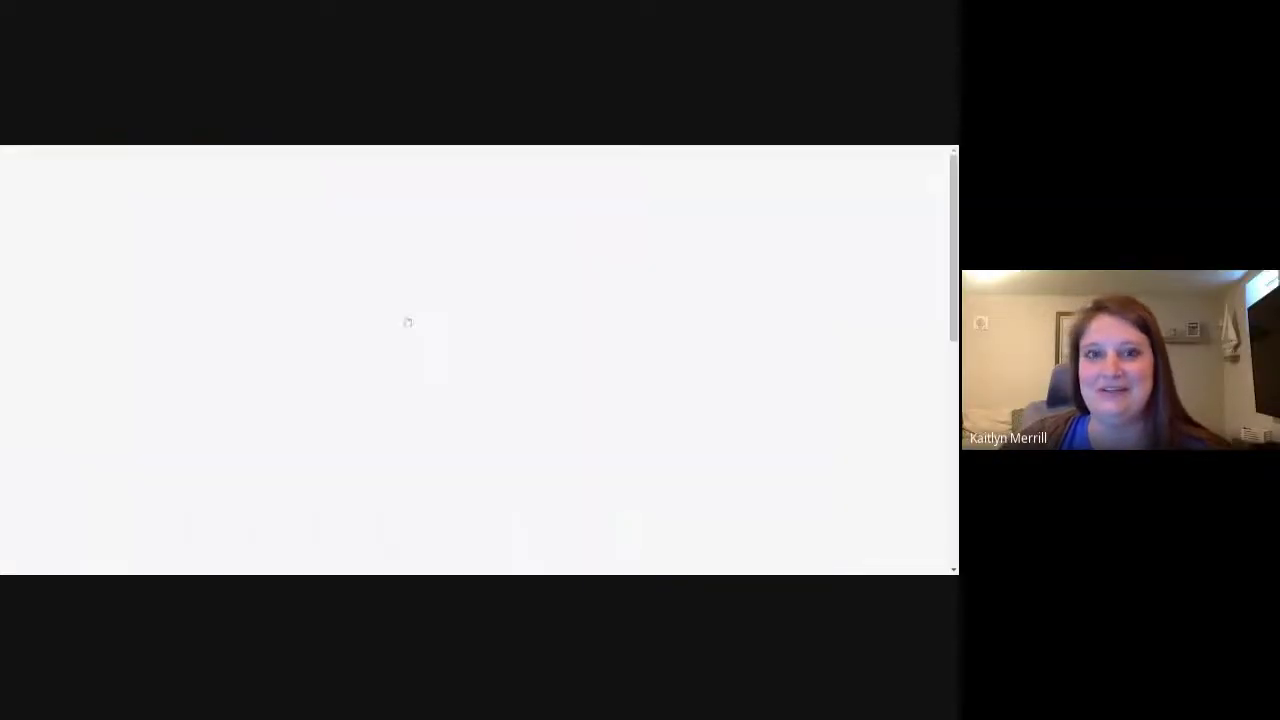
scroll(355, 250, down, 4)
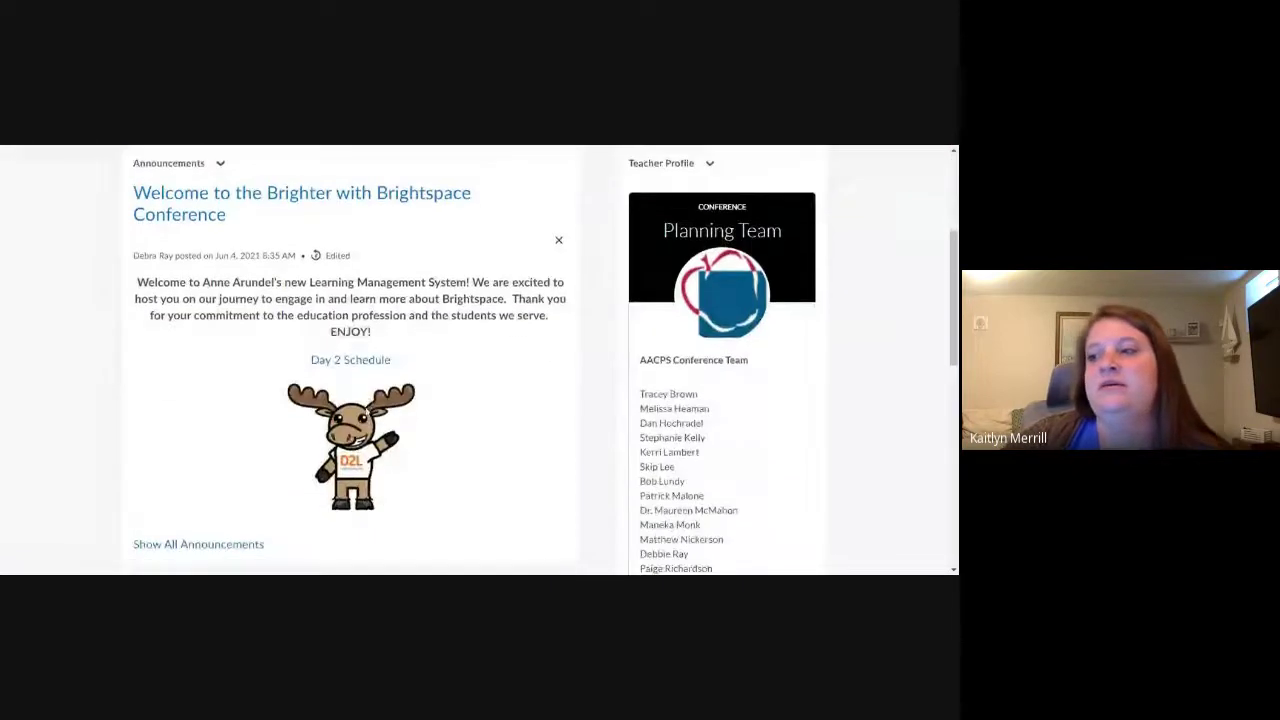
scroll(400, 360, down, 5)
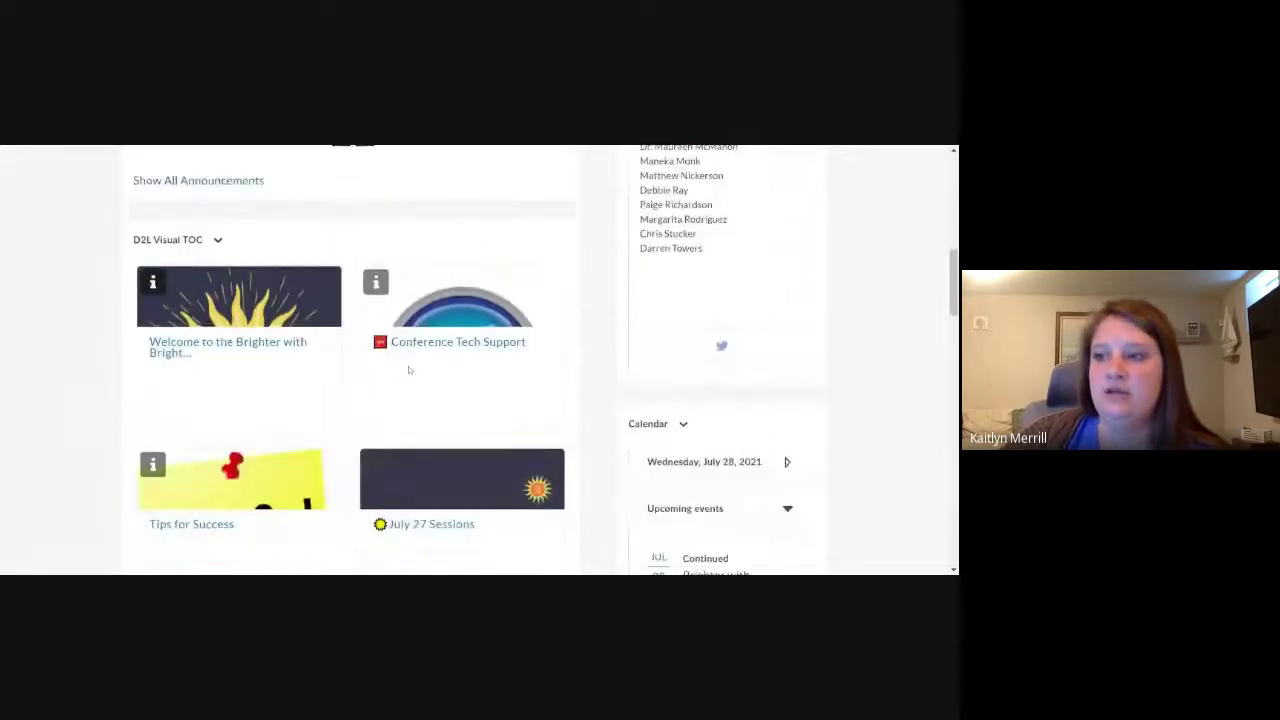
scroll(466, 481, down, 4)
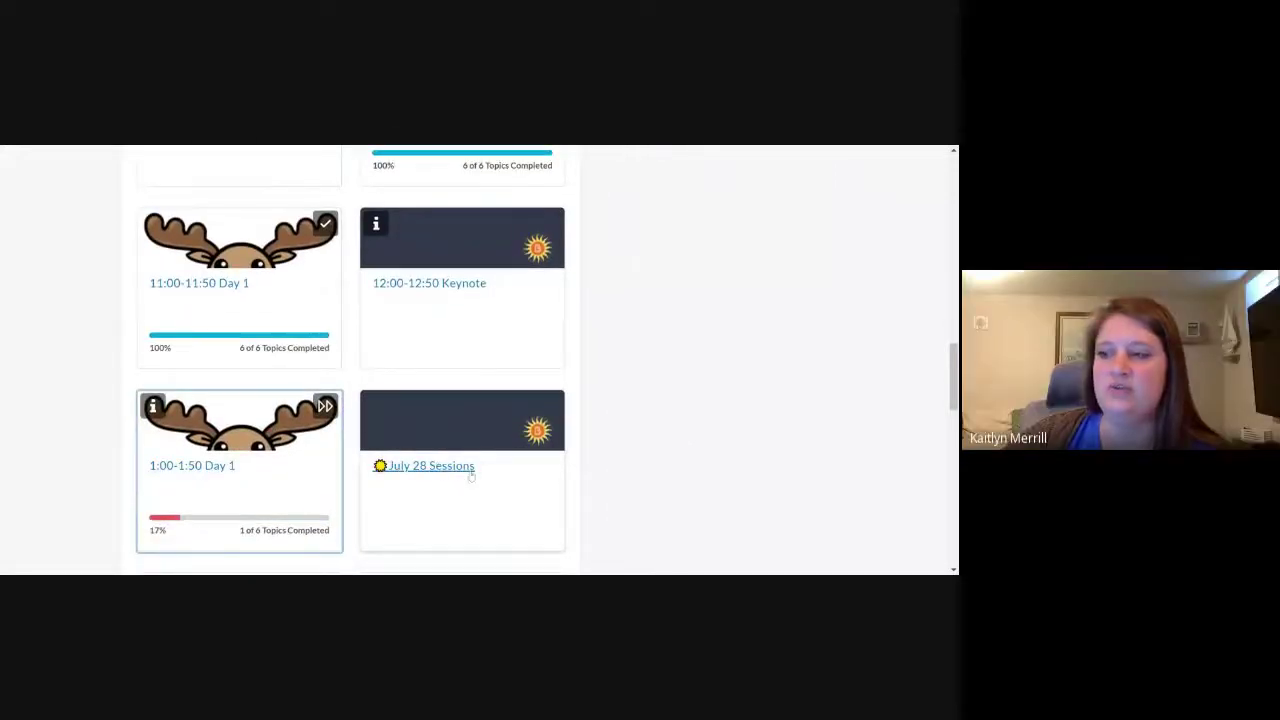
scroll(458, 472, down, 1)
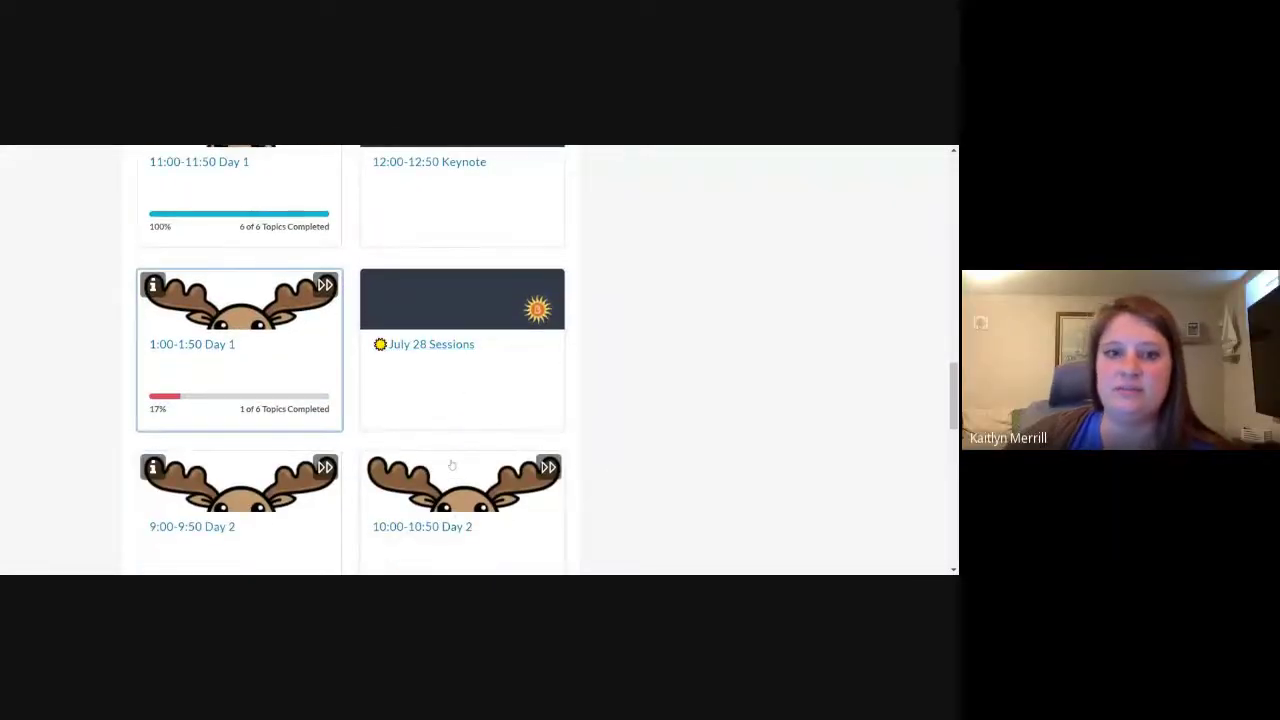
scroll(445, 466, down, 2)
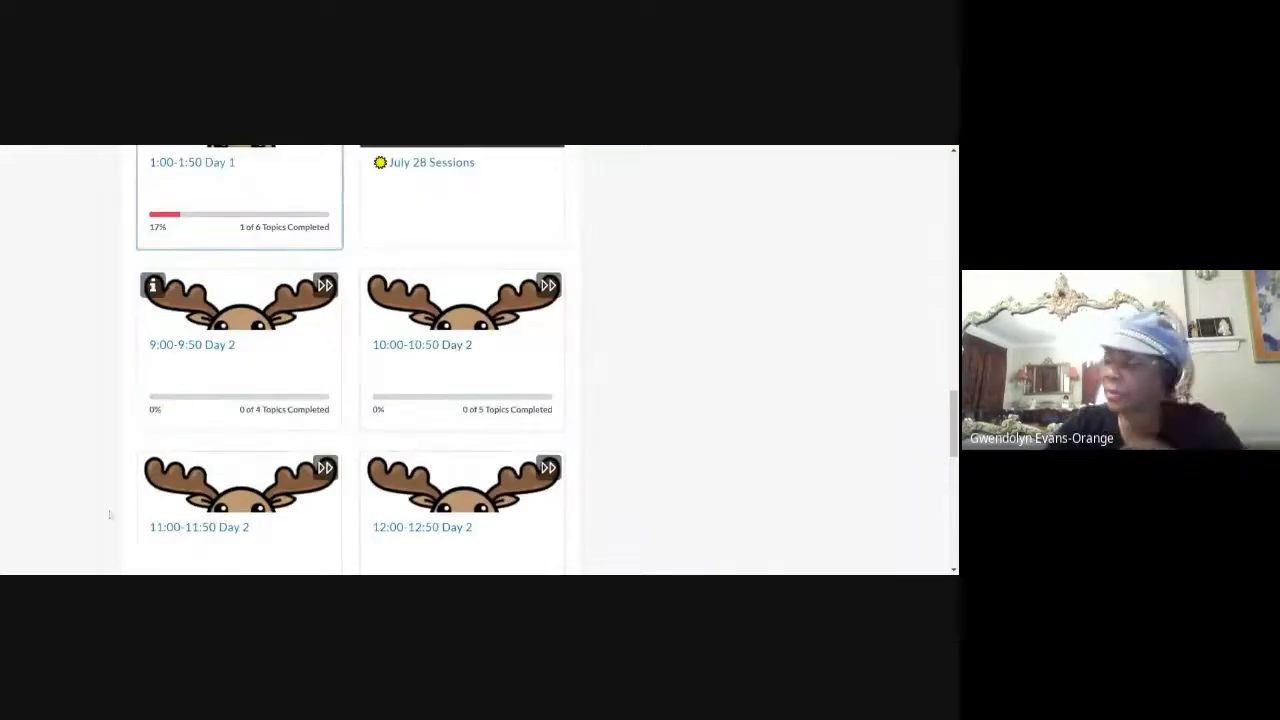
click(390, 528)
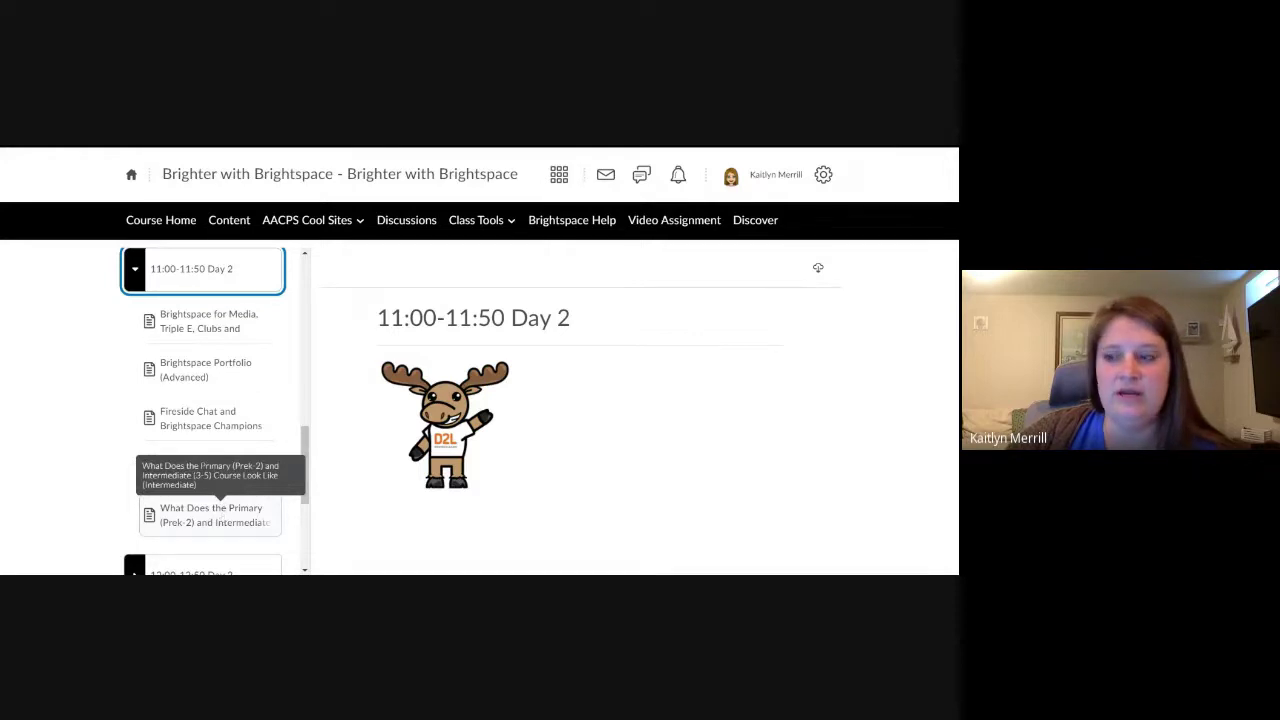
click(212, 514)
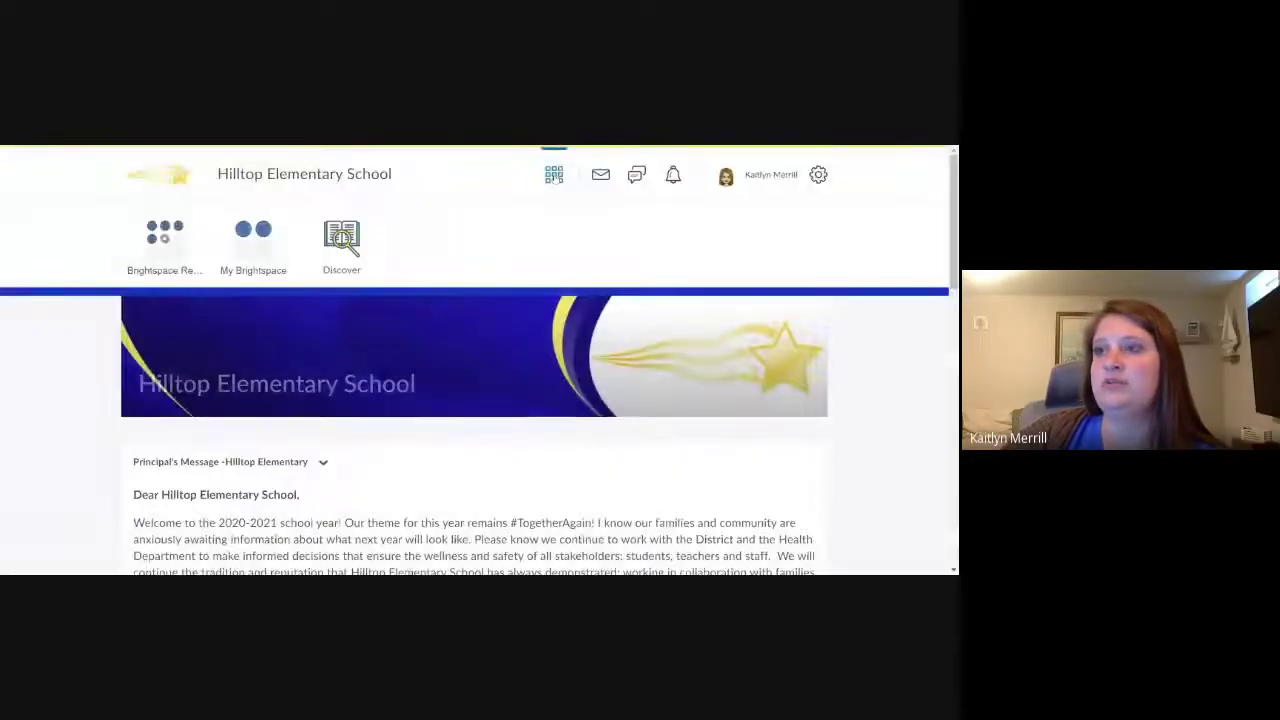
- Open Discover from the Hilltop Elementary School homepage, browse its course sections, and list all courses
click(322, 245)
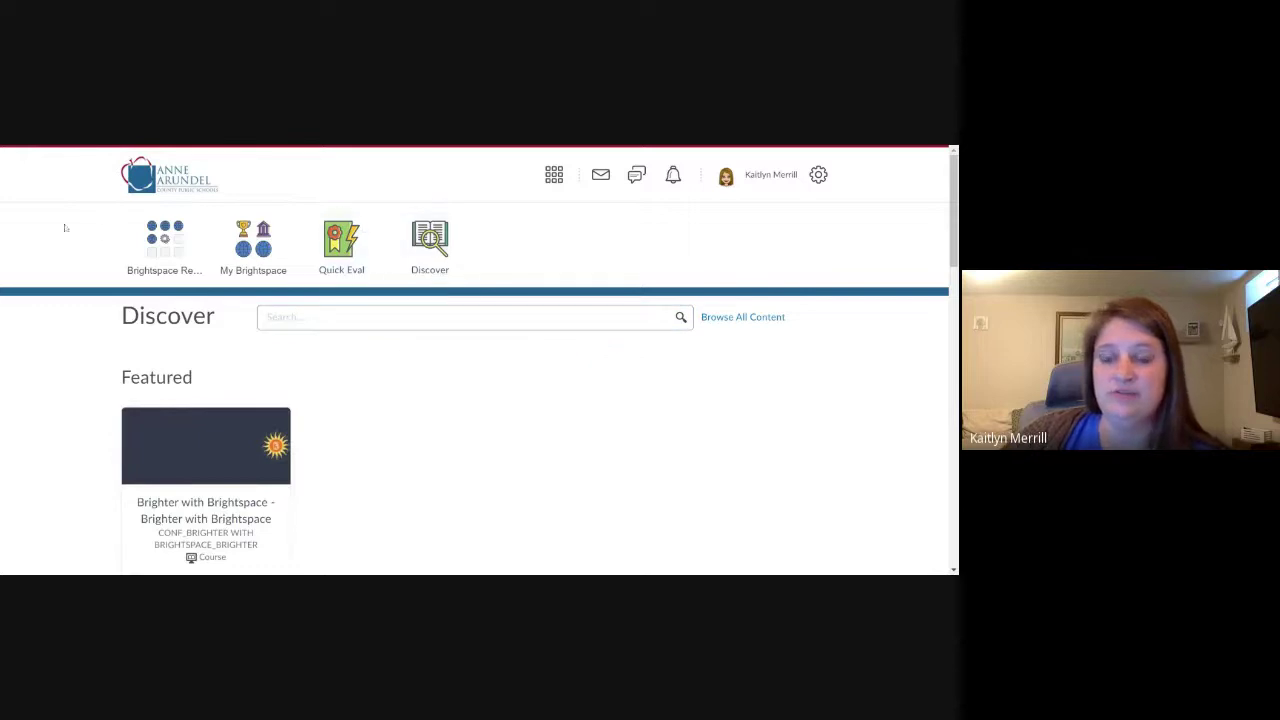
click(455, 316)
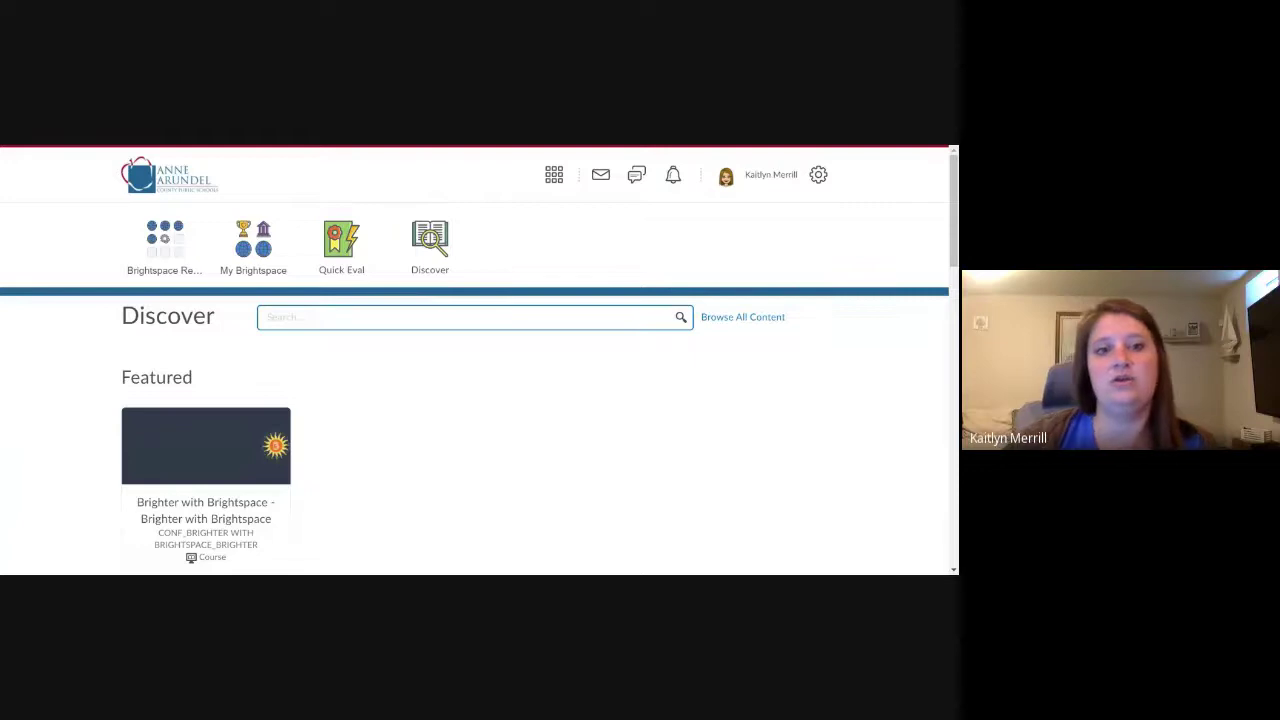
scroll(205, 417, down, 2)
scroll(205, 417, down, 2)
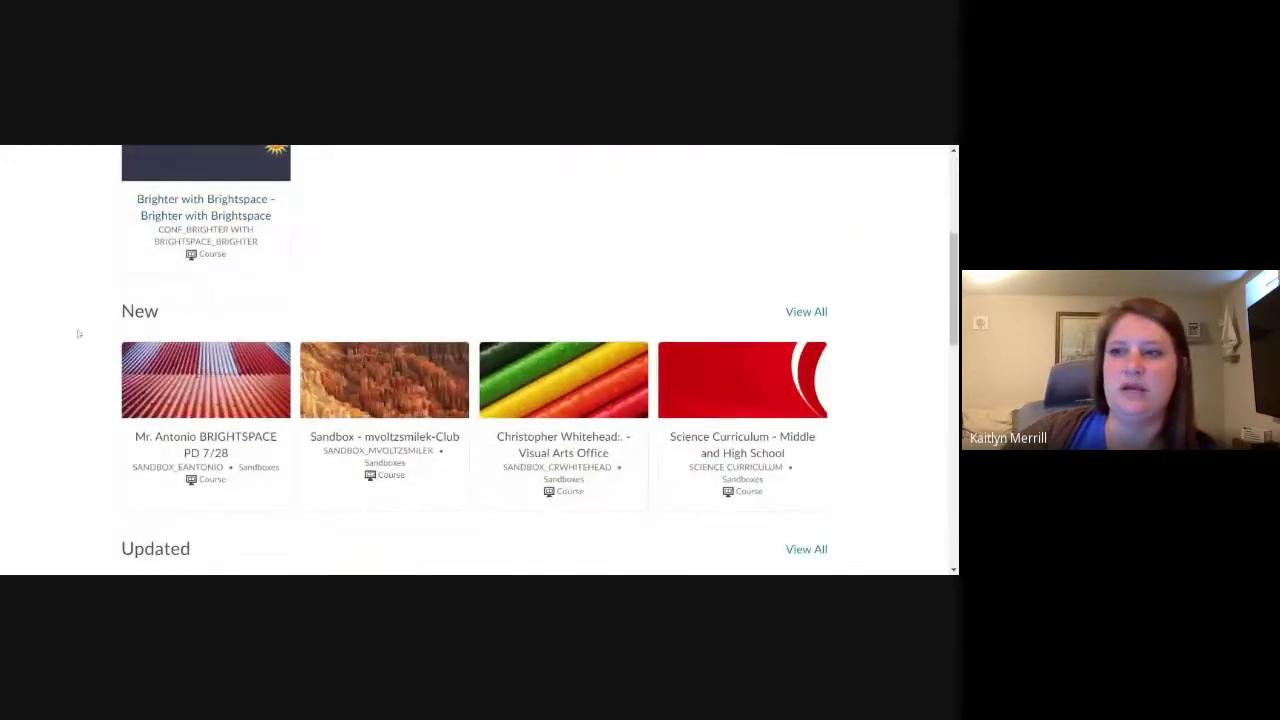
scroll(72, 360, down, 2)
scroll(71, 381, down, 4)
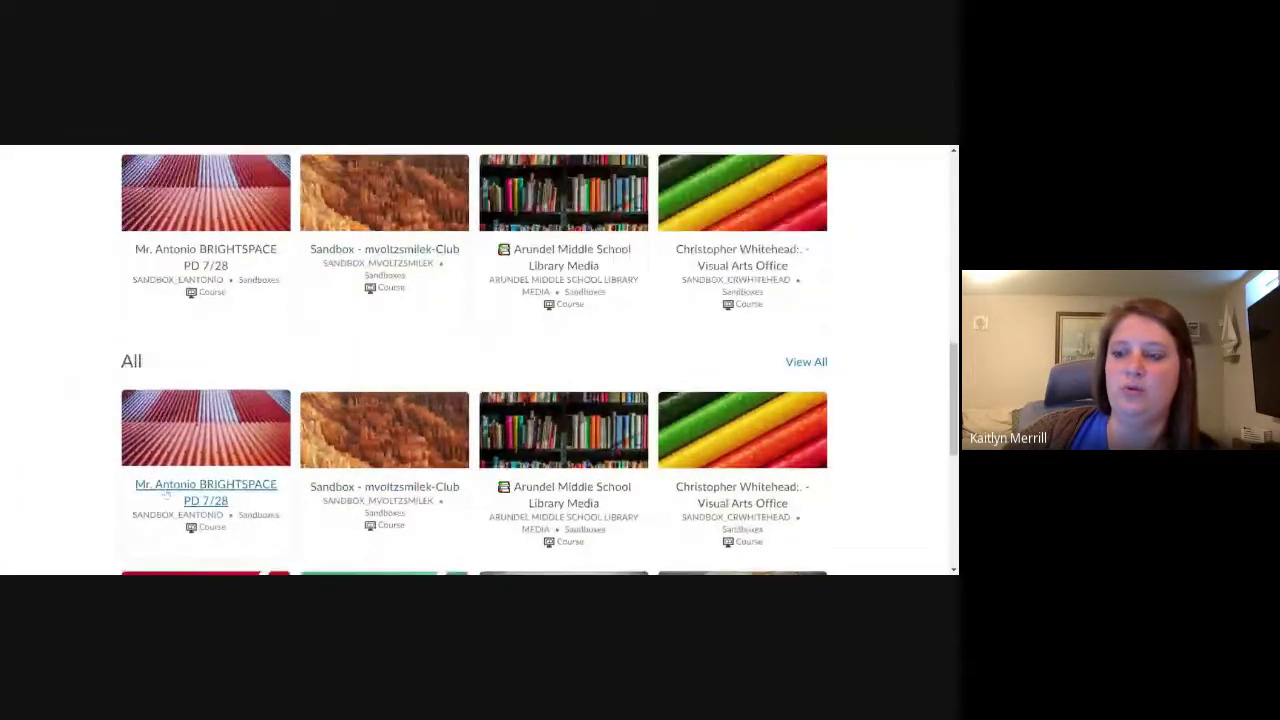
click(805, 365)
scroll(461, 302, down, 3)
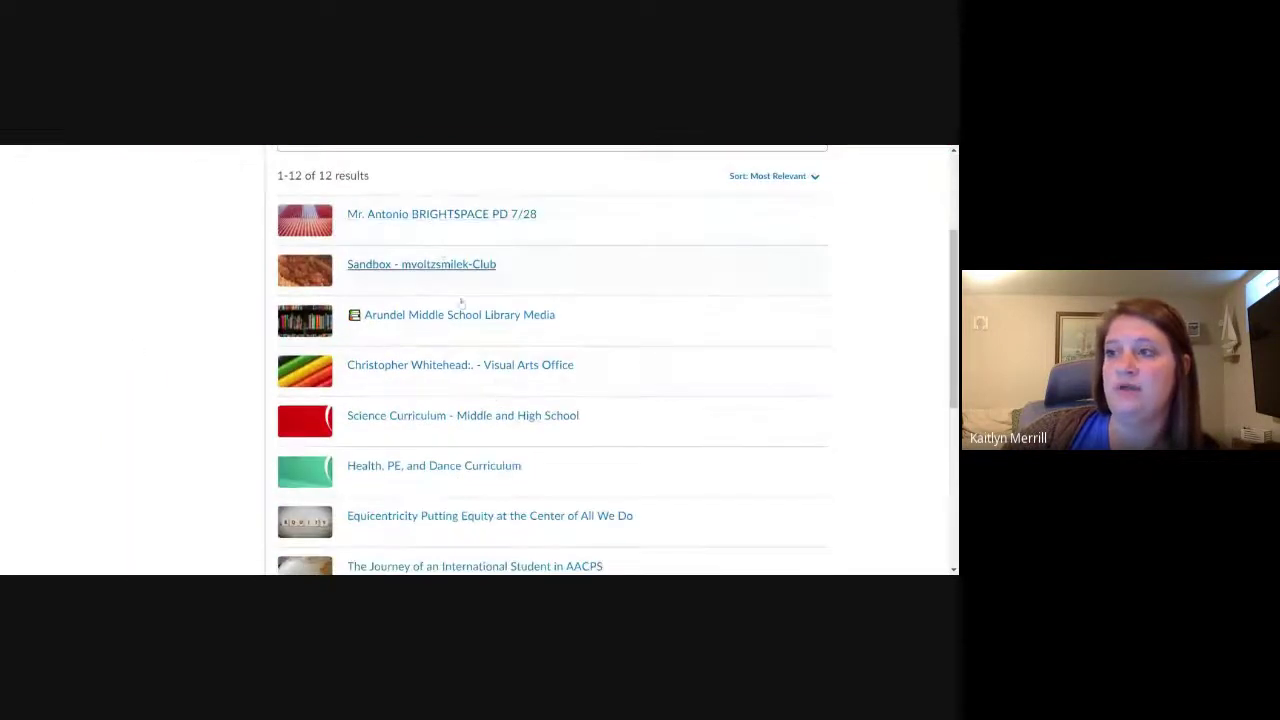
- Look through the enrolled and pinned courses in the course selector and close it
scroll(461, 302, up, 4)
click(556, 178)
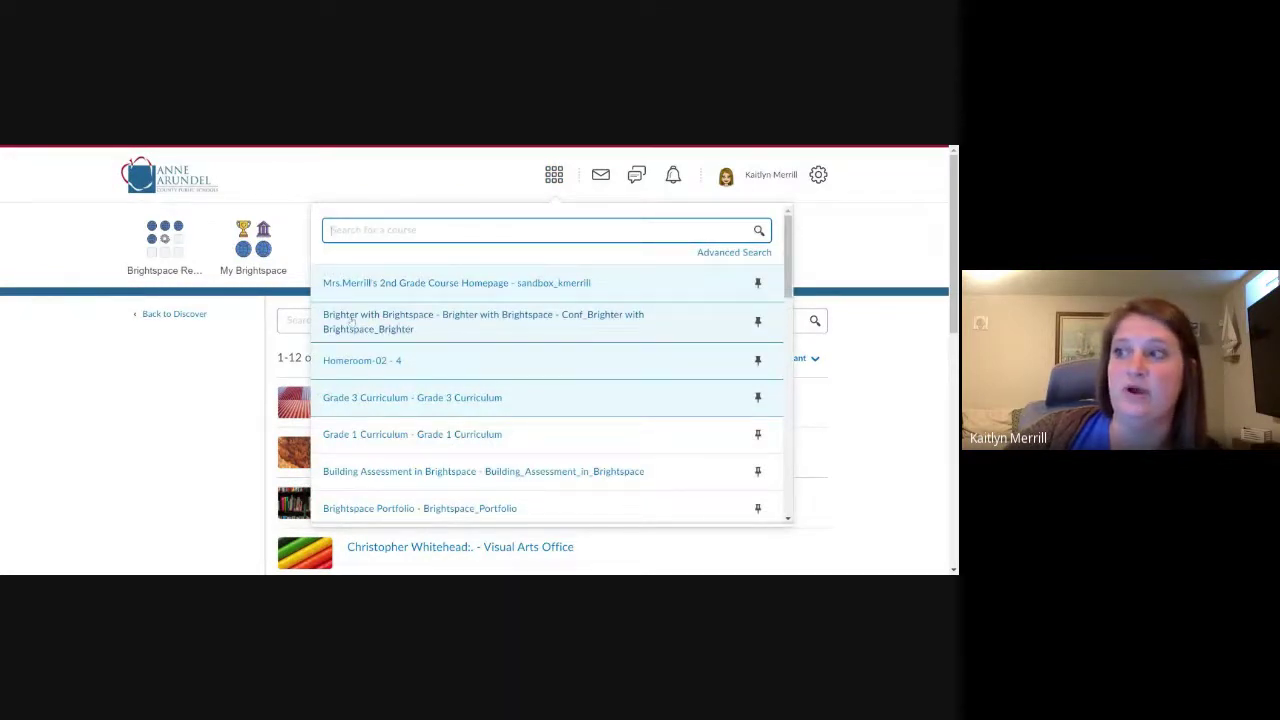
scroll(419, 362, down, 3)
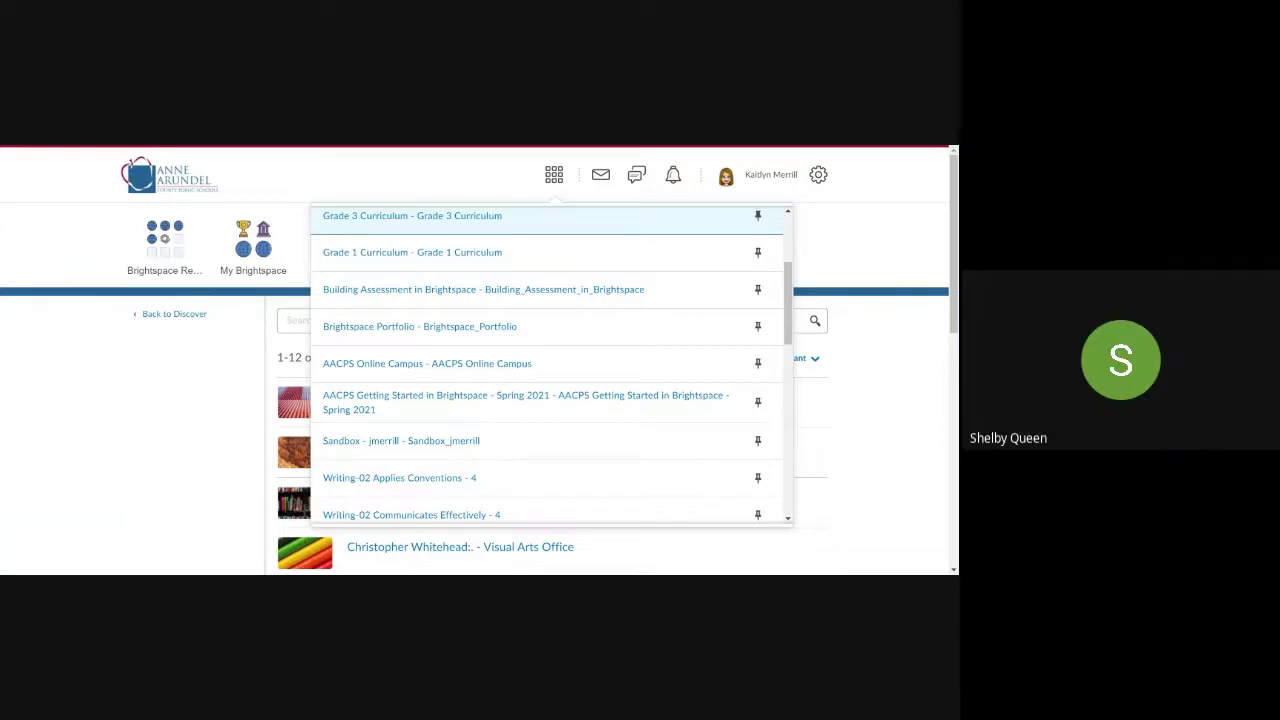
scroll(390, 335, up, 3)
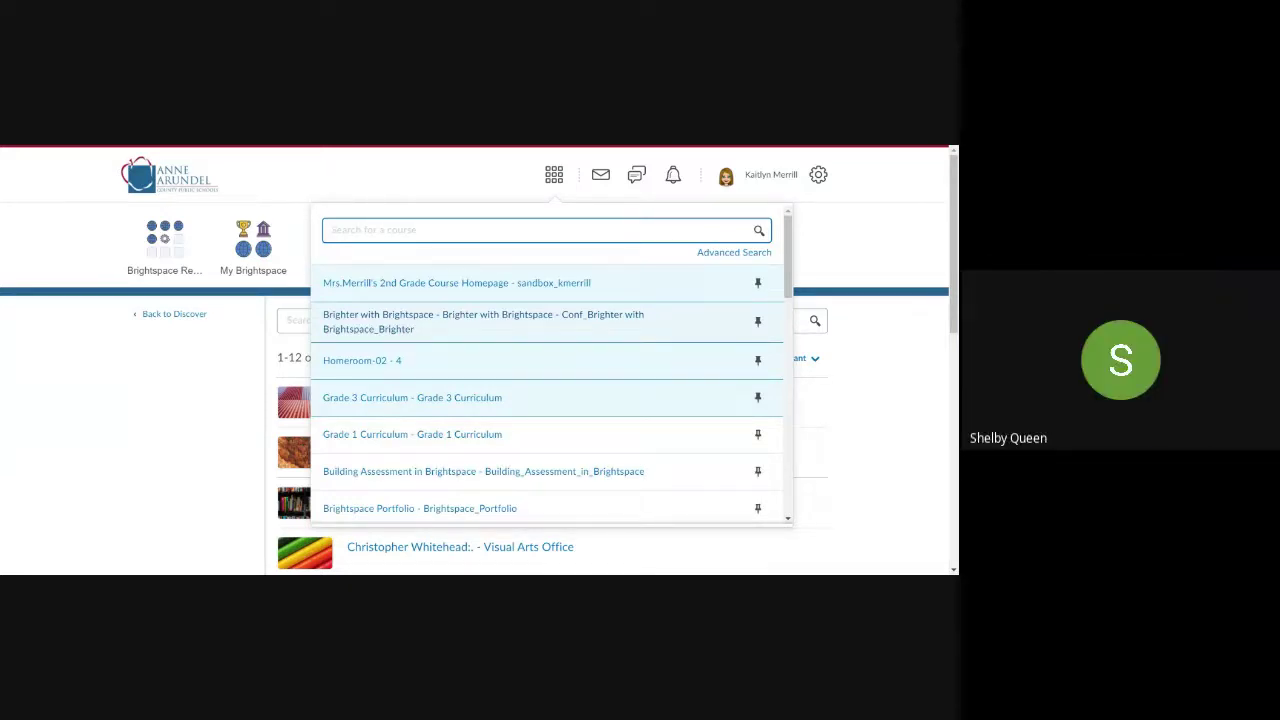
click(104, 433)
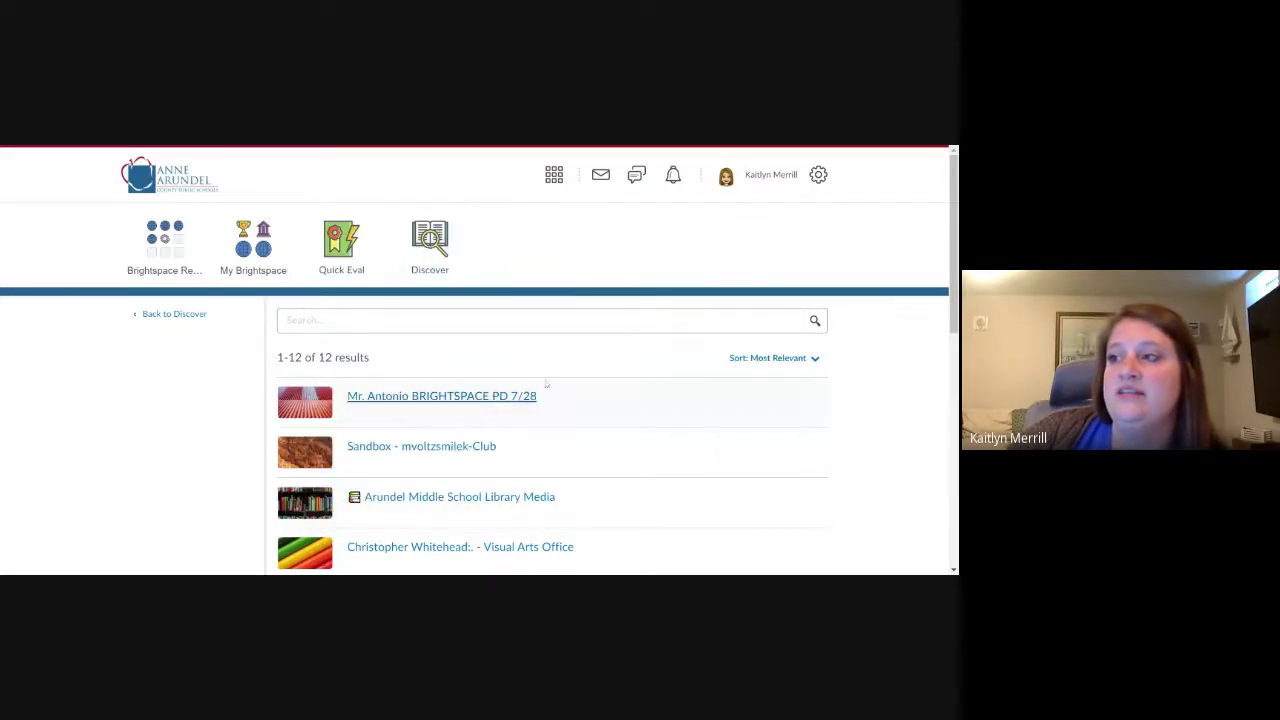
- Return to the main Discover page, review its Featured, New and Updated sections, and show the full list under All
click(440, 245)
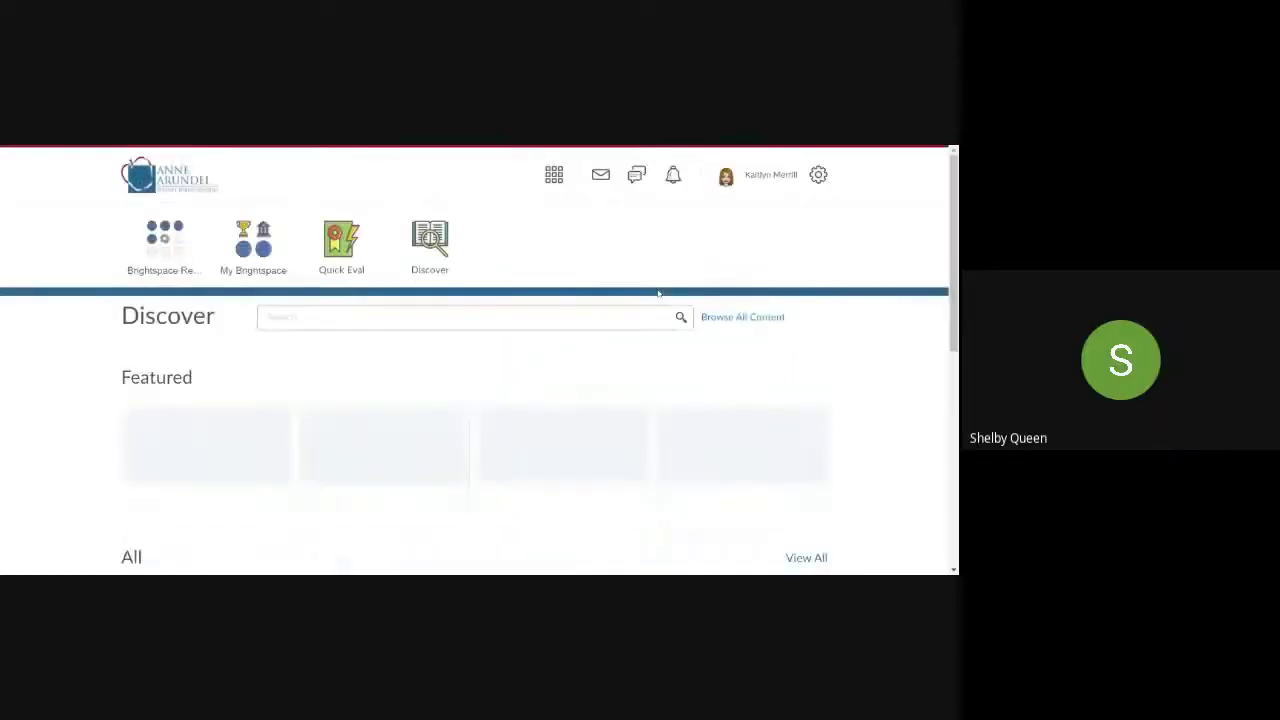
click(599, 316)
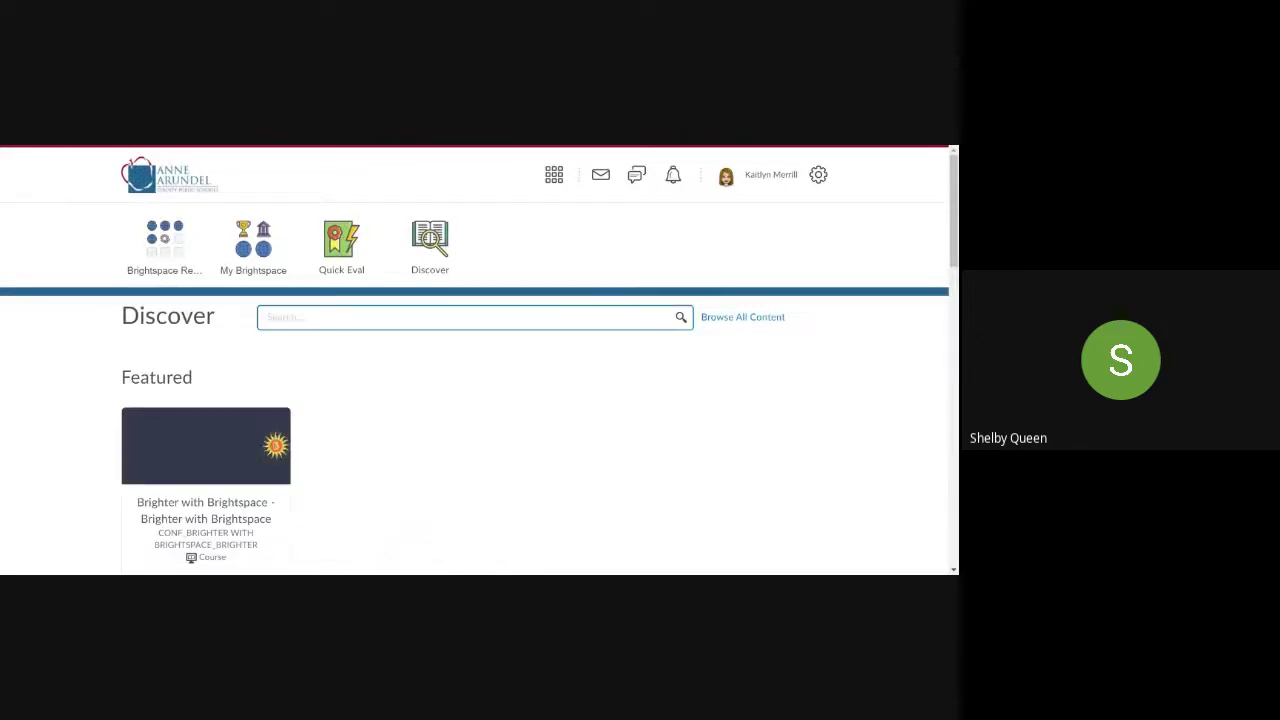
click(578, 347)
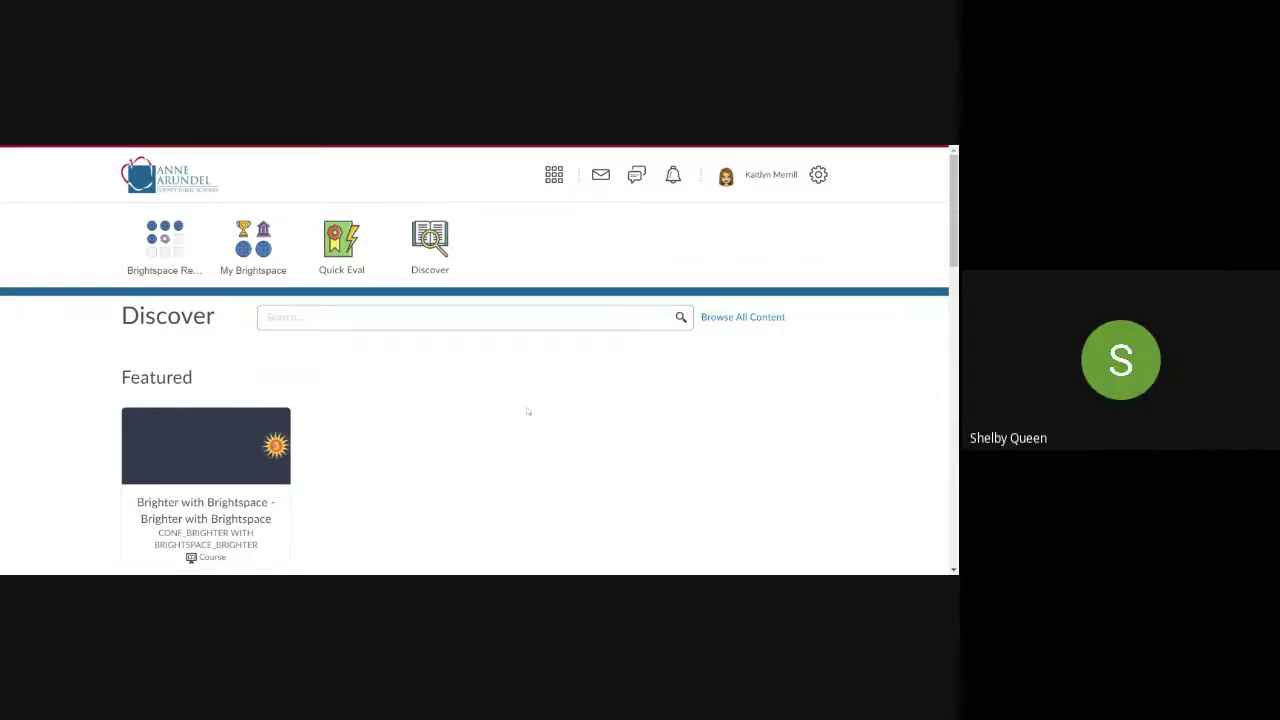
scroll(408, 391, down, 4)
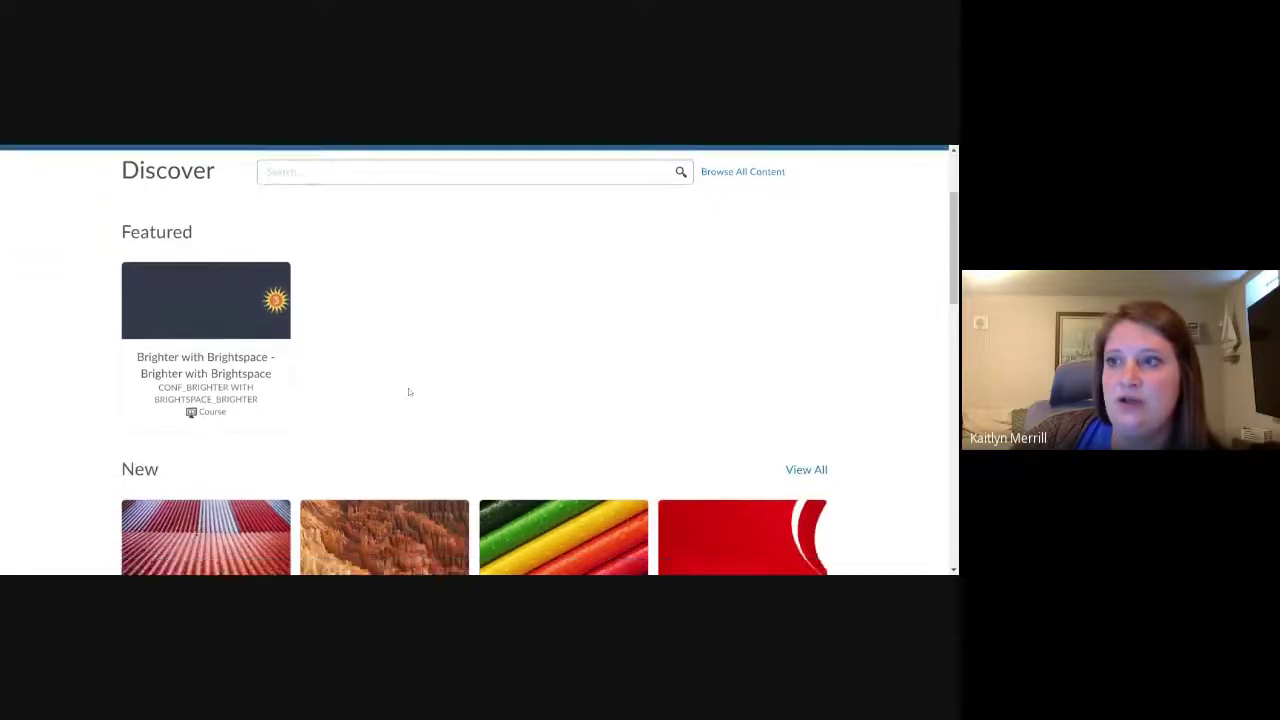
scroll(408, 391, down, 5)
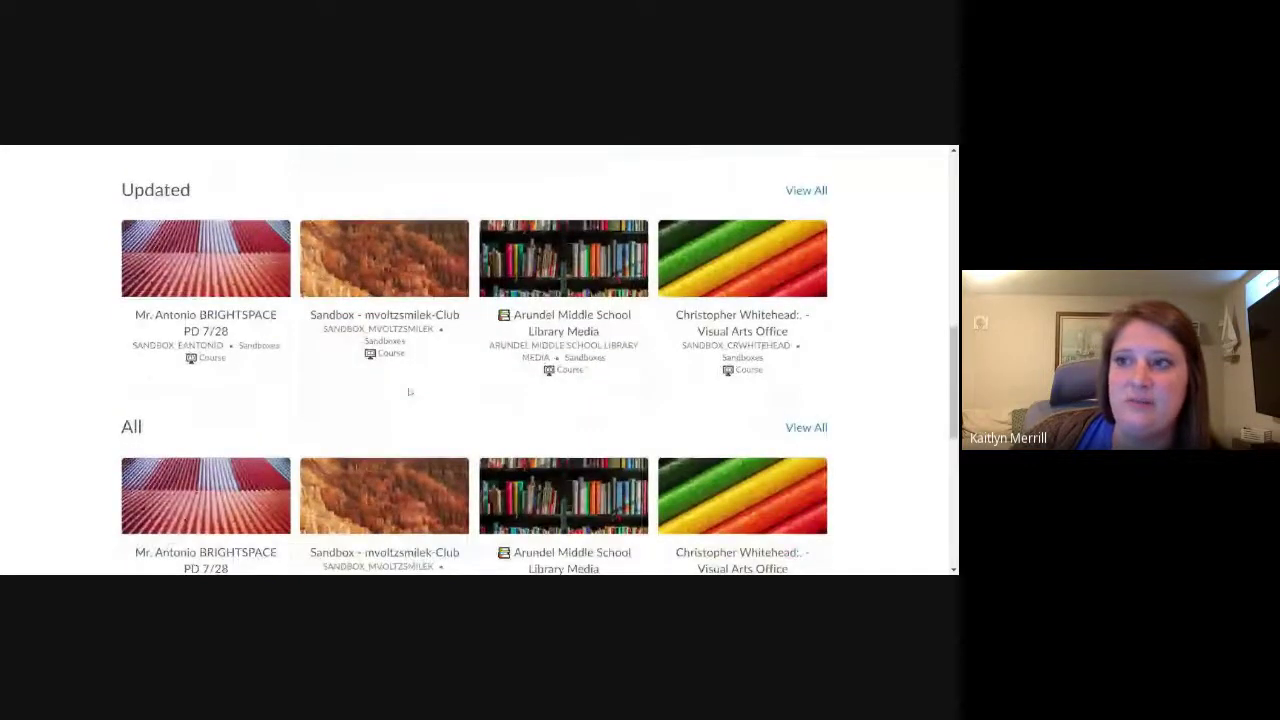
scroll(408, 391, down, 3)
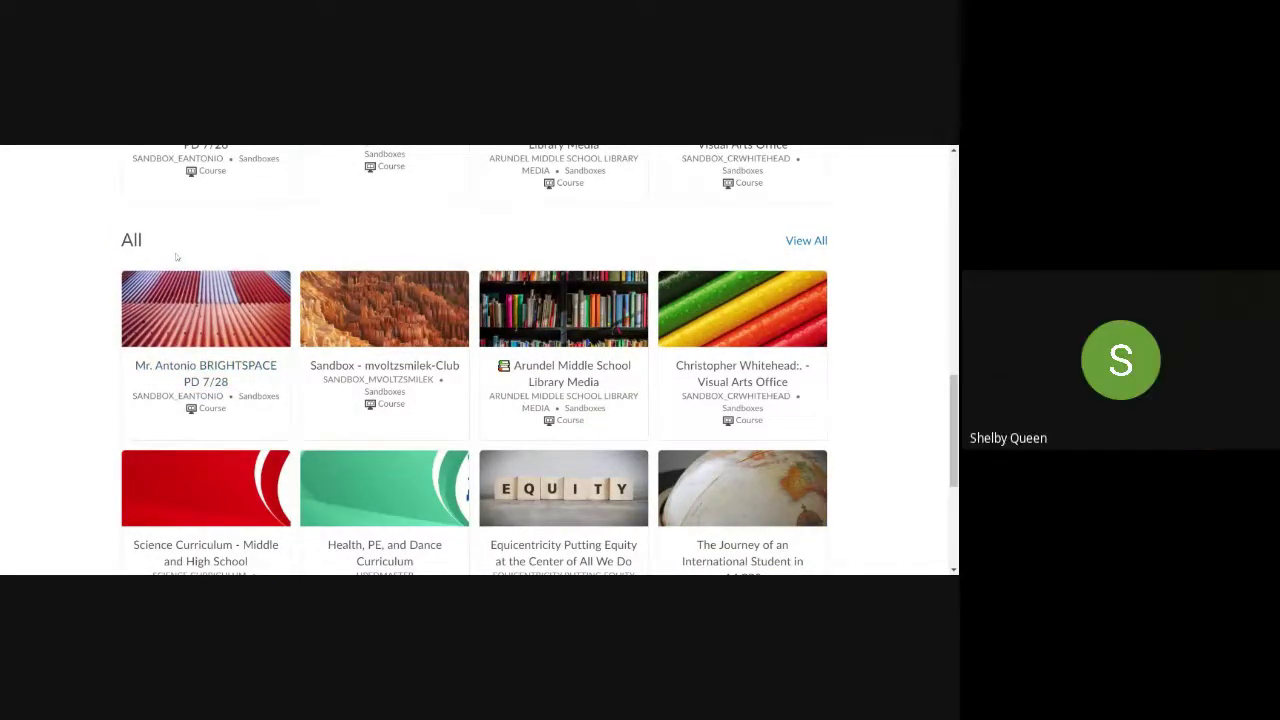
click(818, 245)
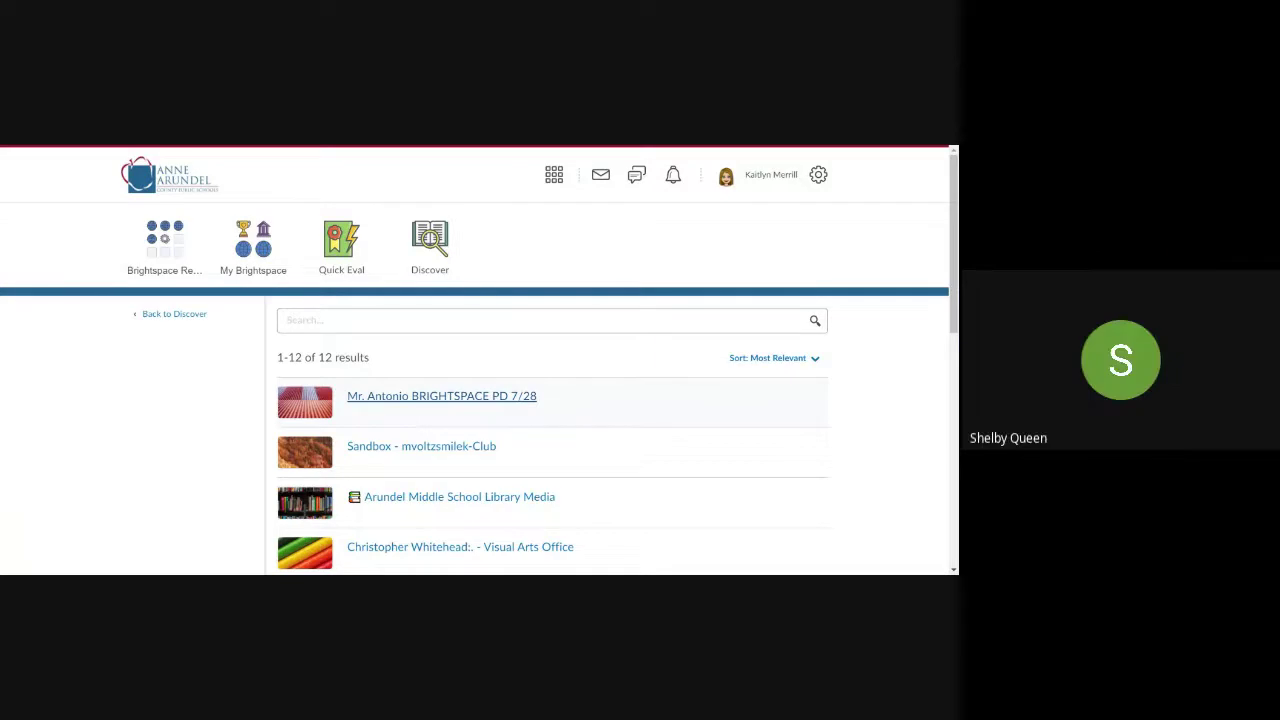
- Look through the full Discover course list and open The Journey of an International Student in AACPS
scroll(403, 347, down, 3)
scroll(474, 311, down, 1)
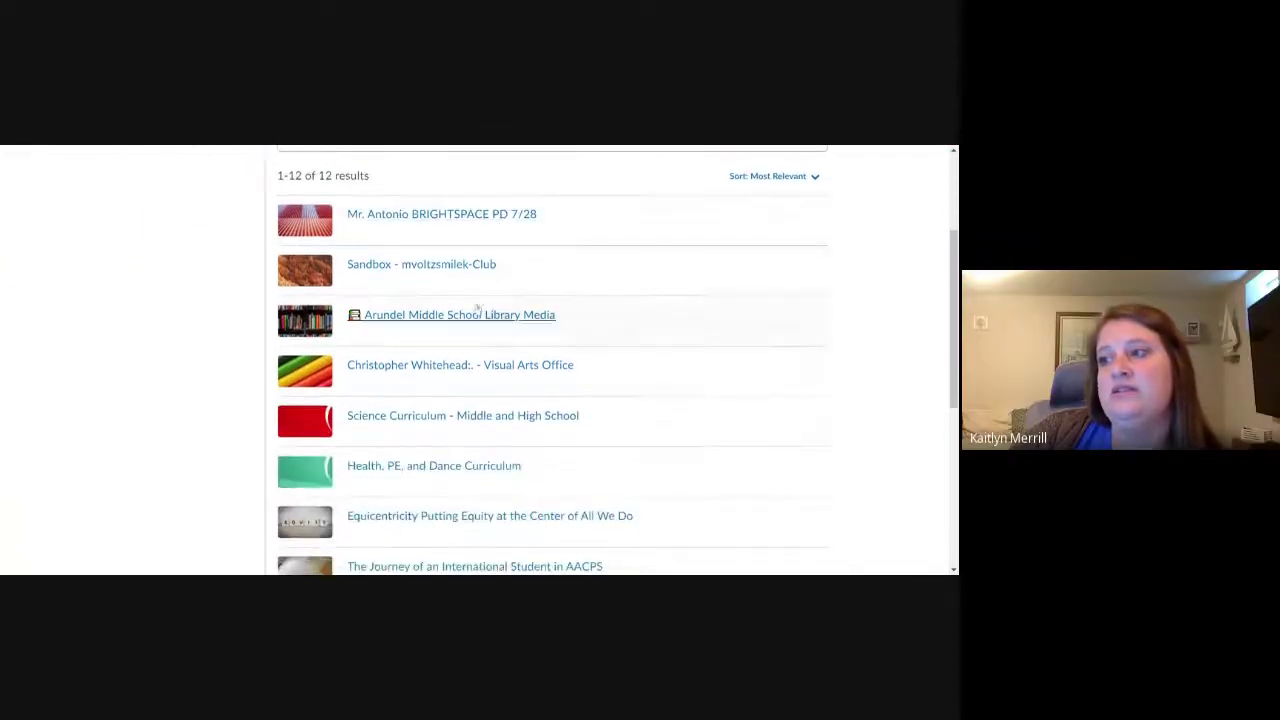
scroll(423, 478, down, 1)
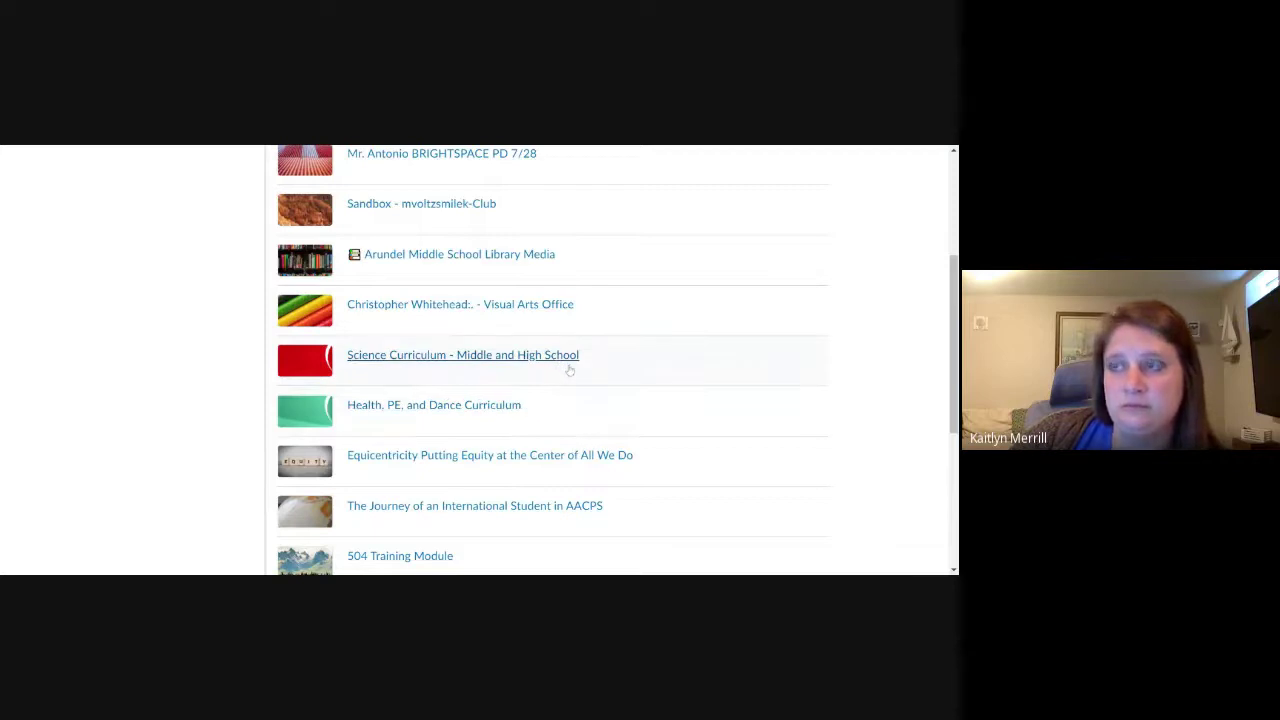
scroll(563, 368, down, 2)
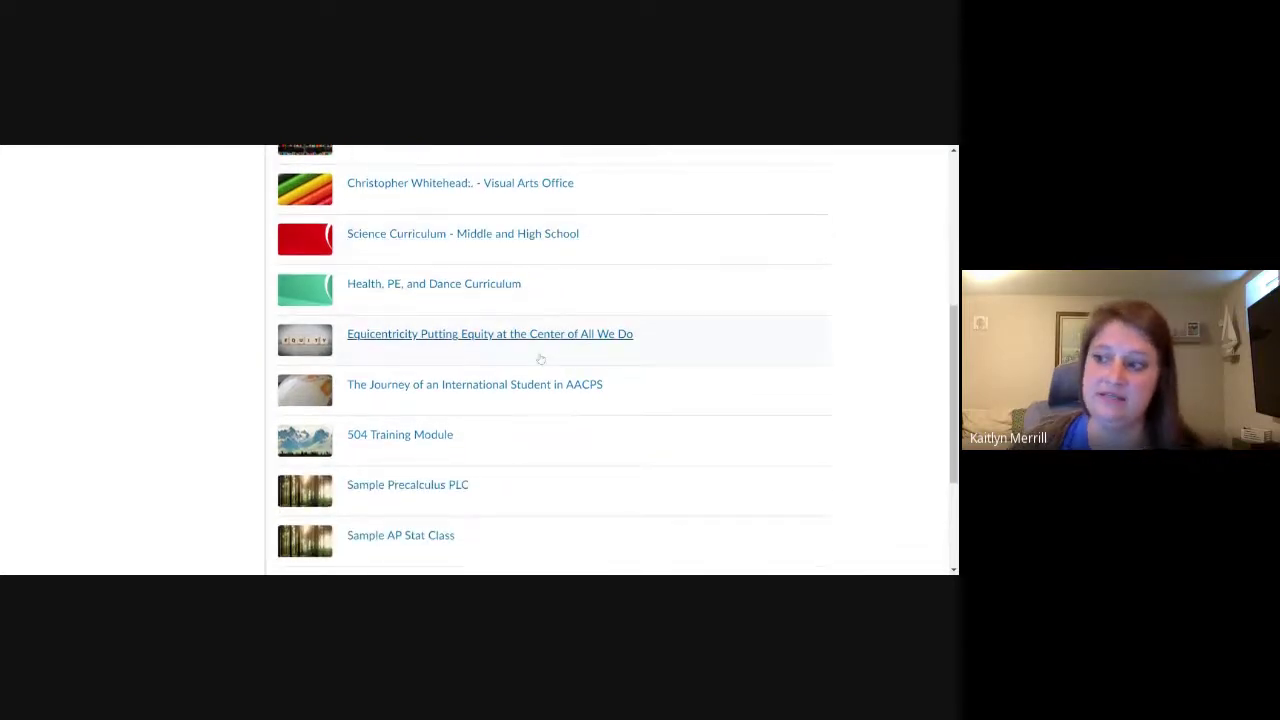
scroll(517, 394, down, 2)
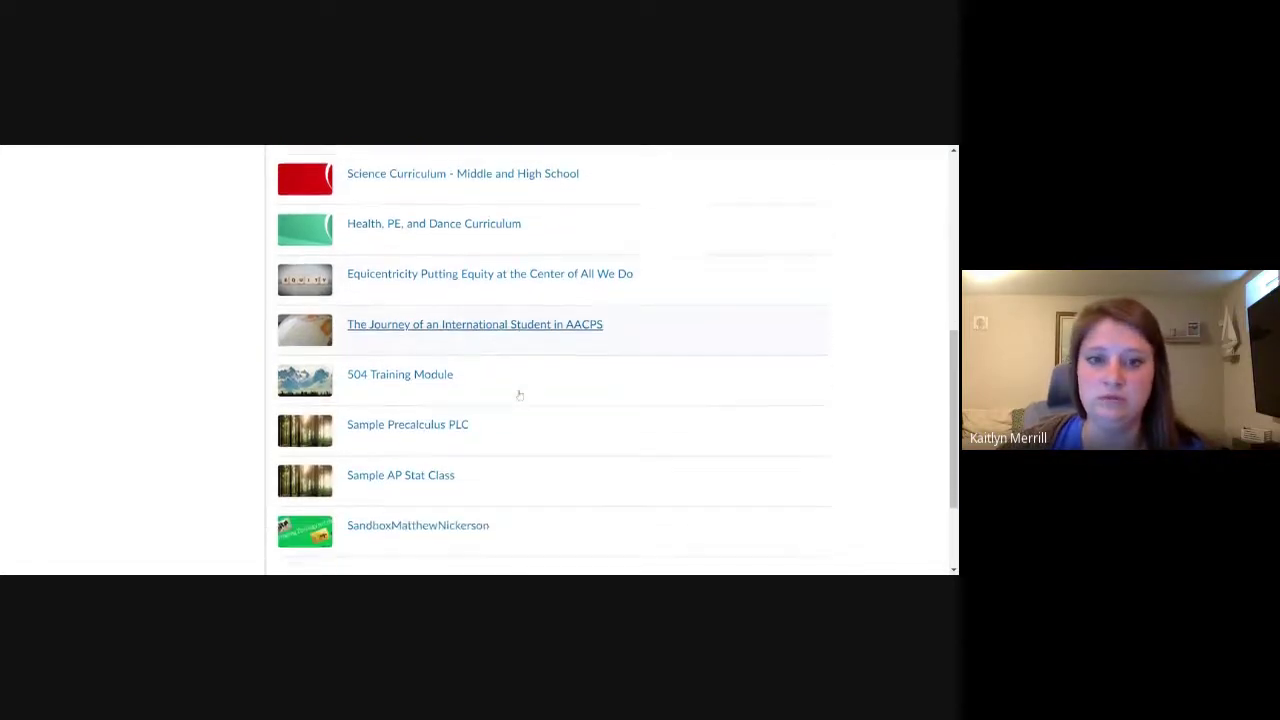
scroll(517, 394, up, 2)
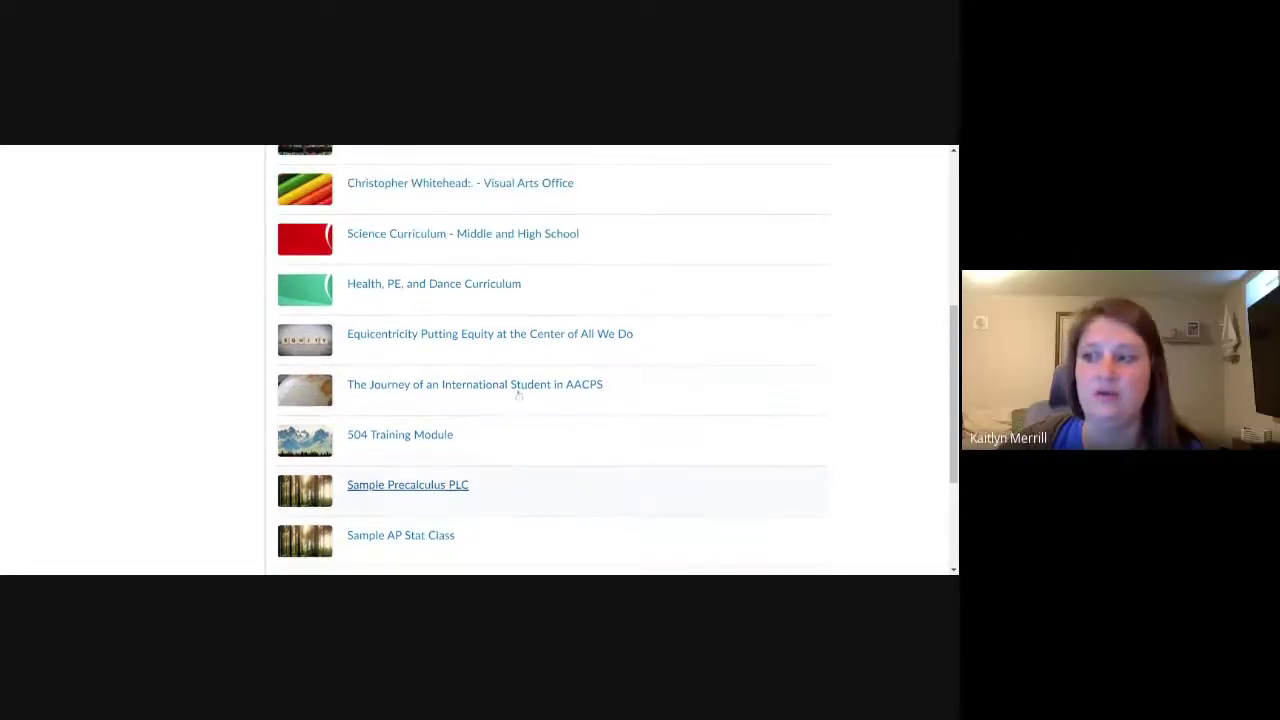
click(418, 386)
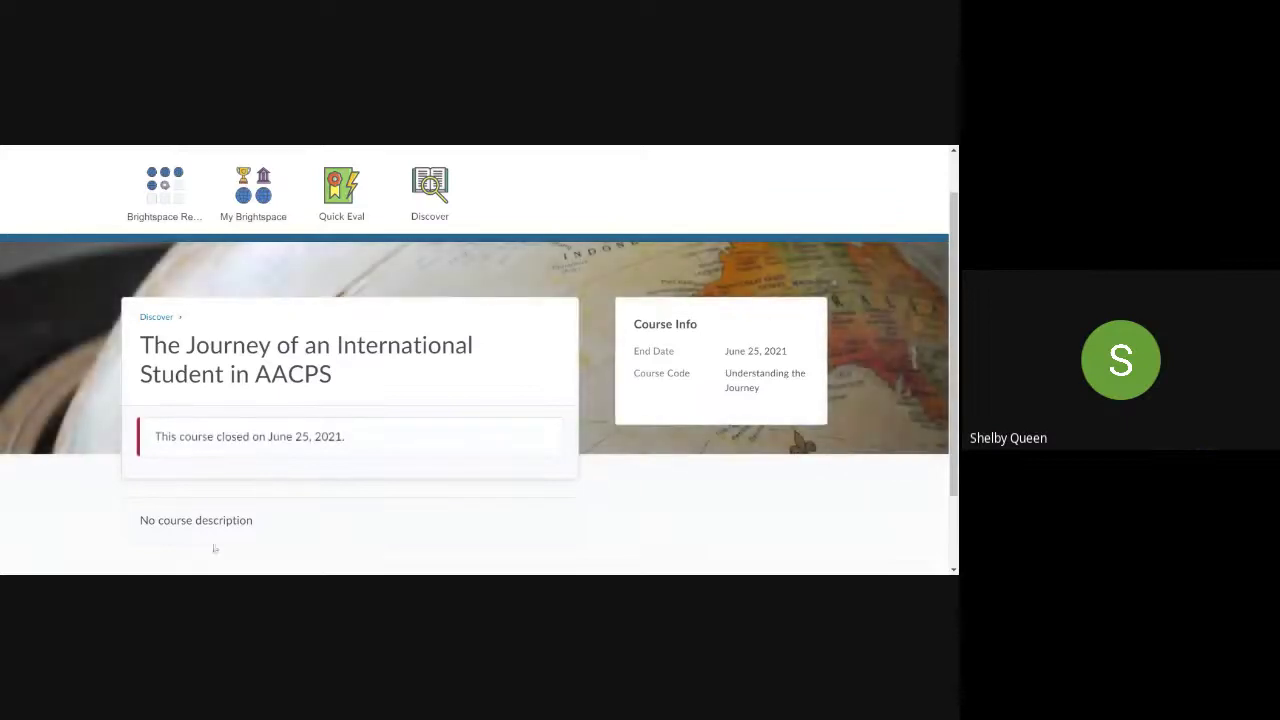
- Return to the Discover course list, switch to the Brighter with Brightspace conference course, and check the course selector there
scroll(469, 460, up, 1)
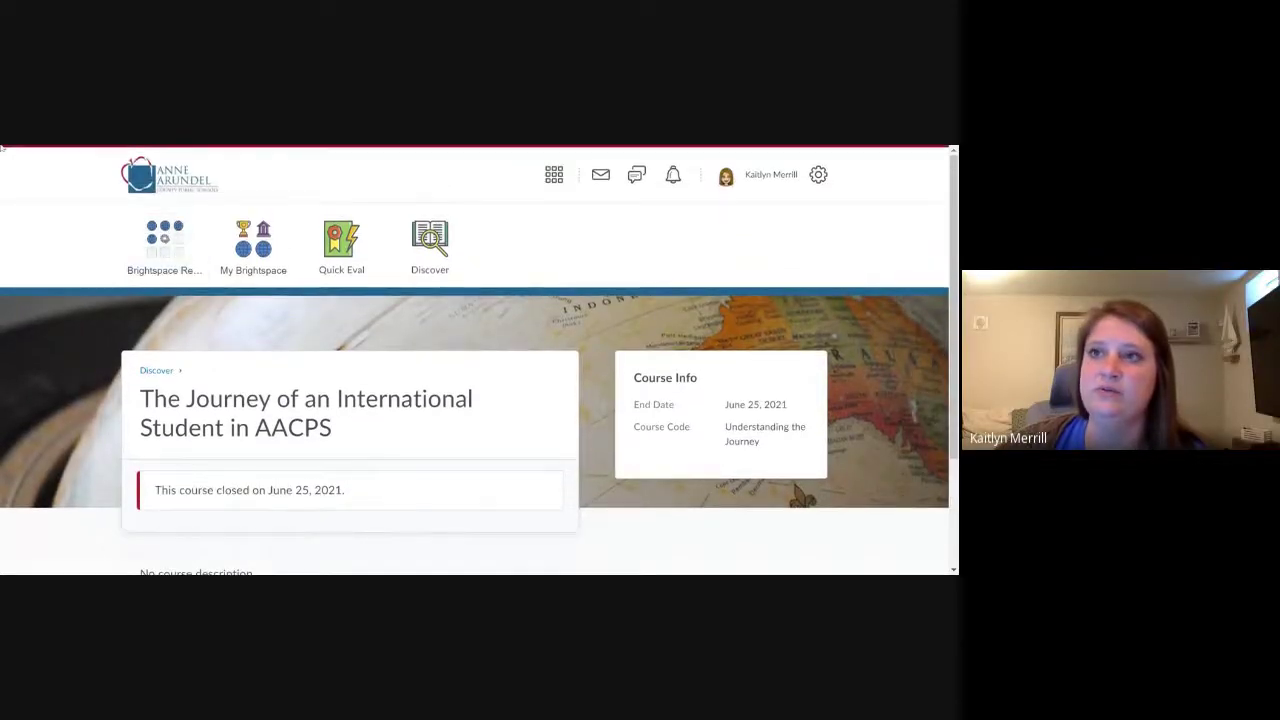
key(alt+Left)
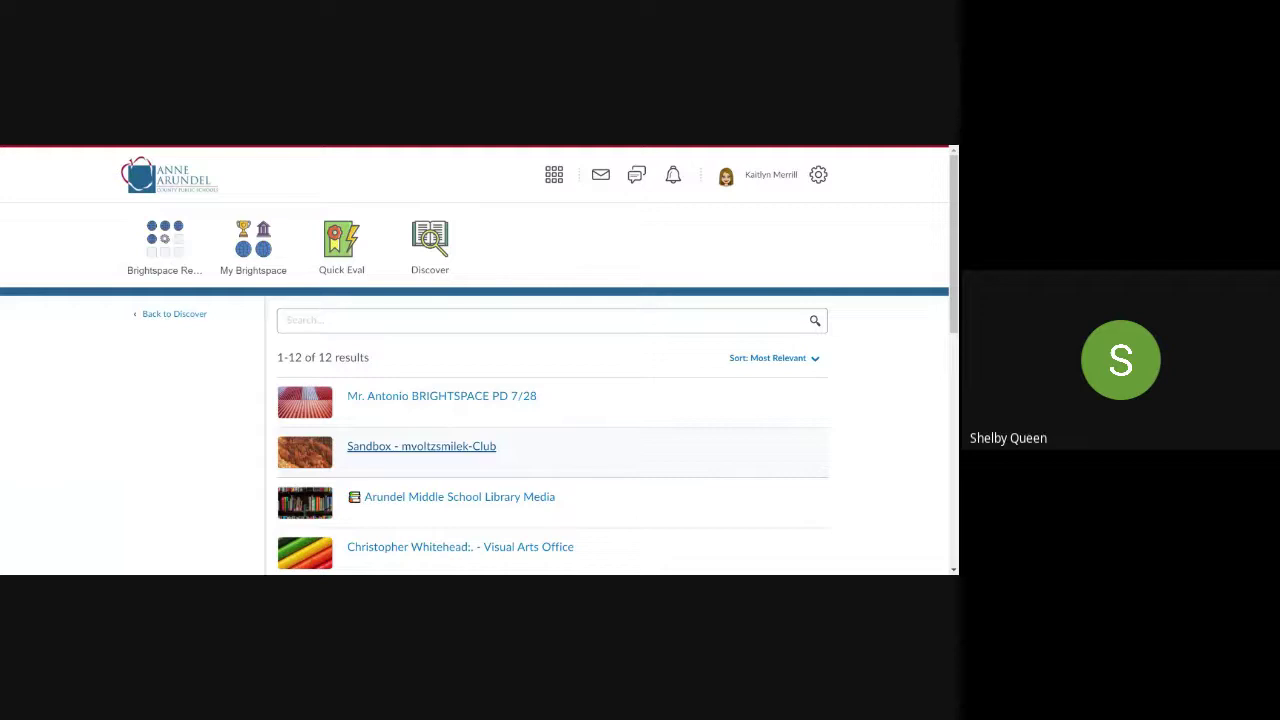
click(551, 180)
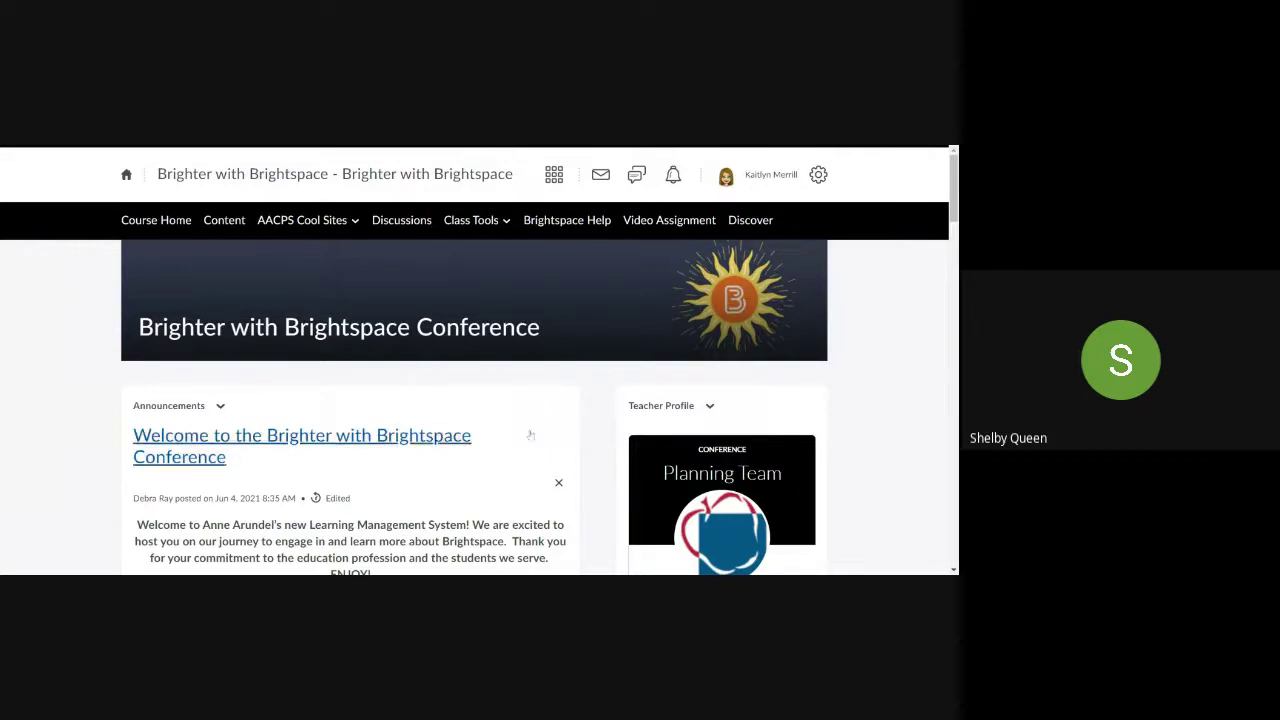
click(556, 176)
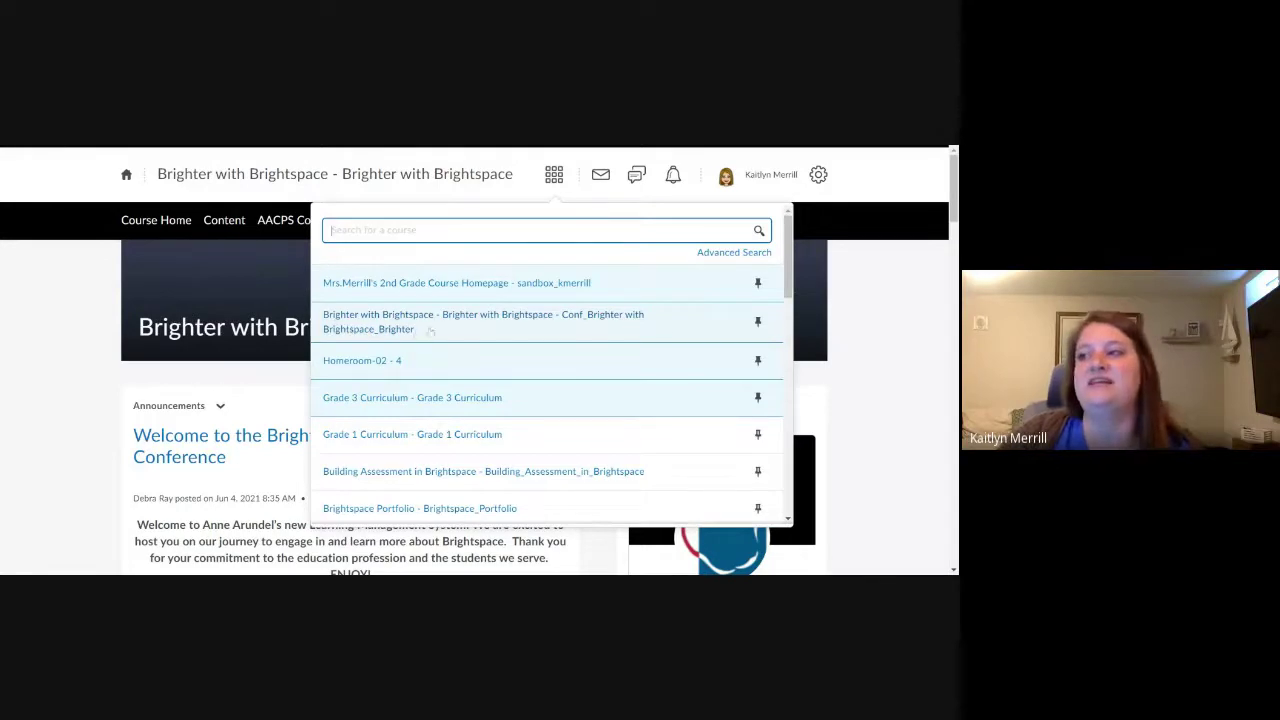
click(559, 312)
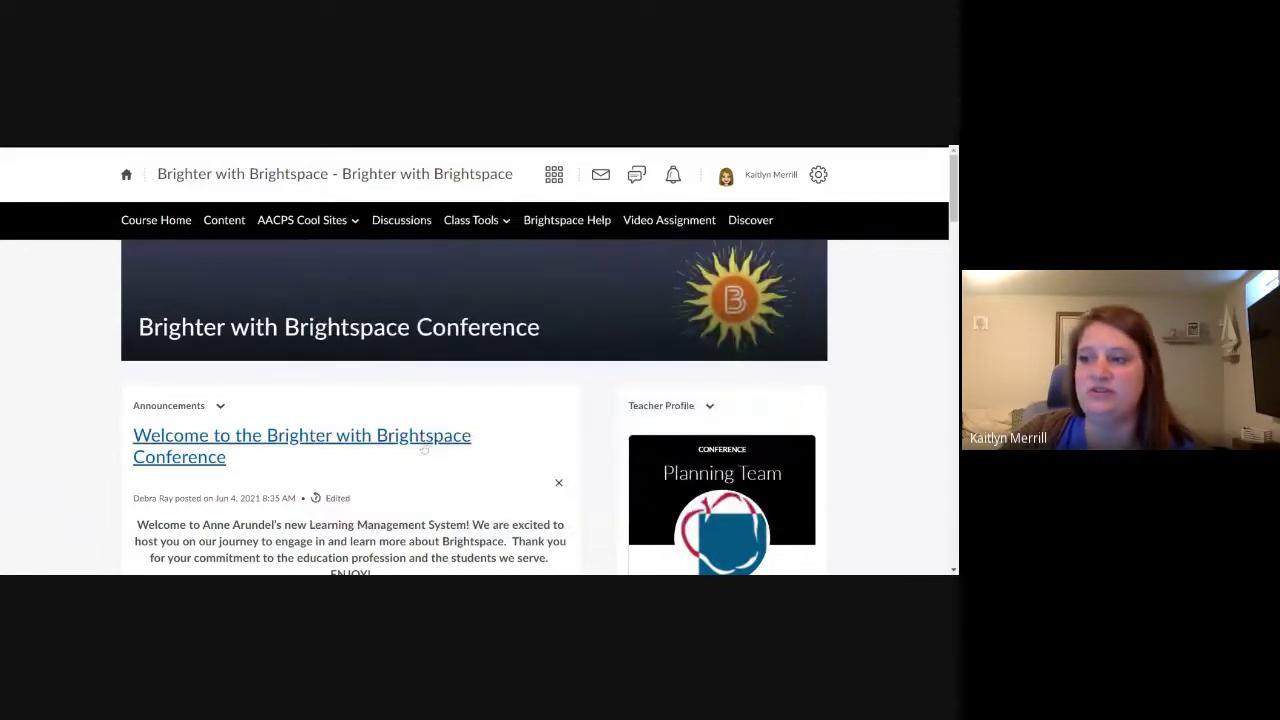
- Open the conference course's content and look through its list of session modules
click(235, 226)
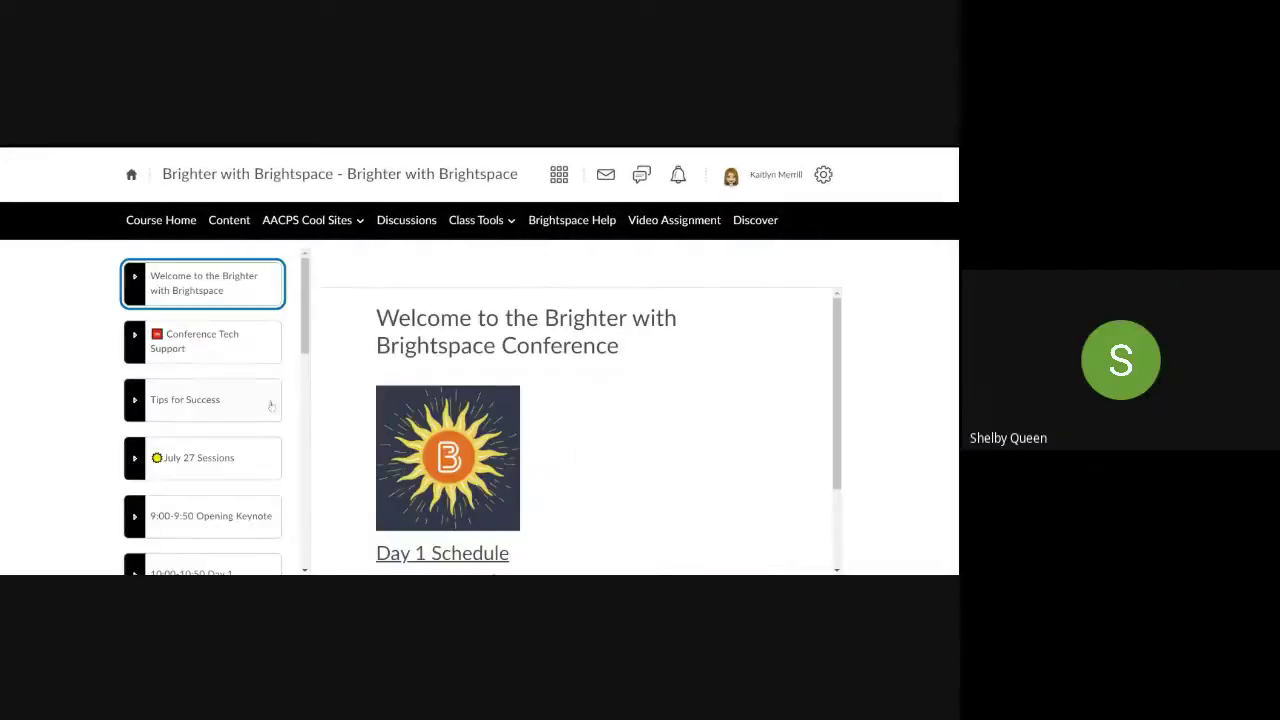
scroll(206, 364, down, 1)
scroll(260, 468, down, 2)
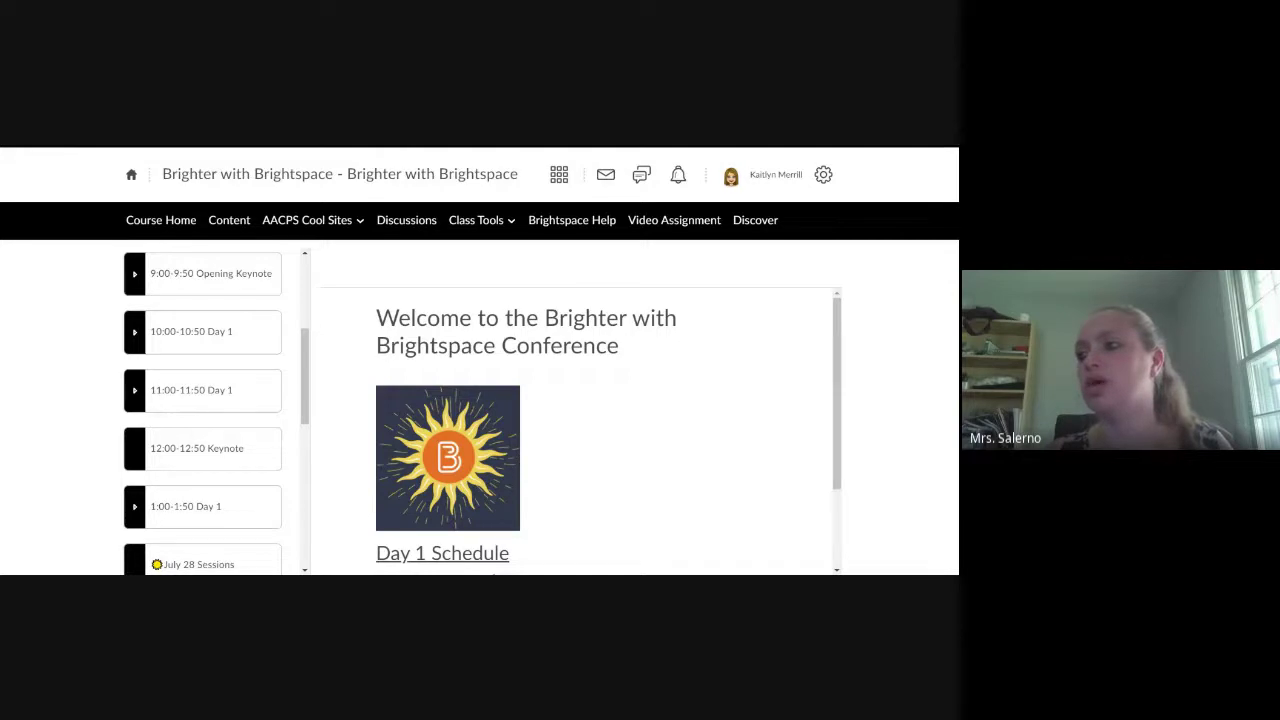
scroll(186, 340, up, 3)
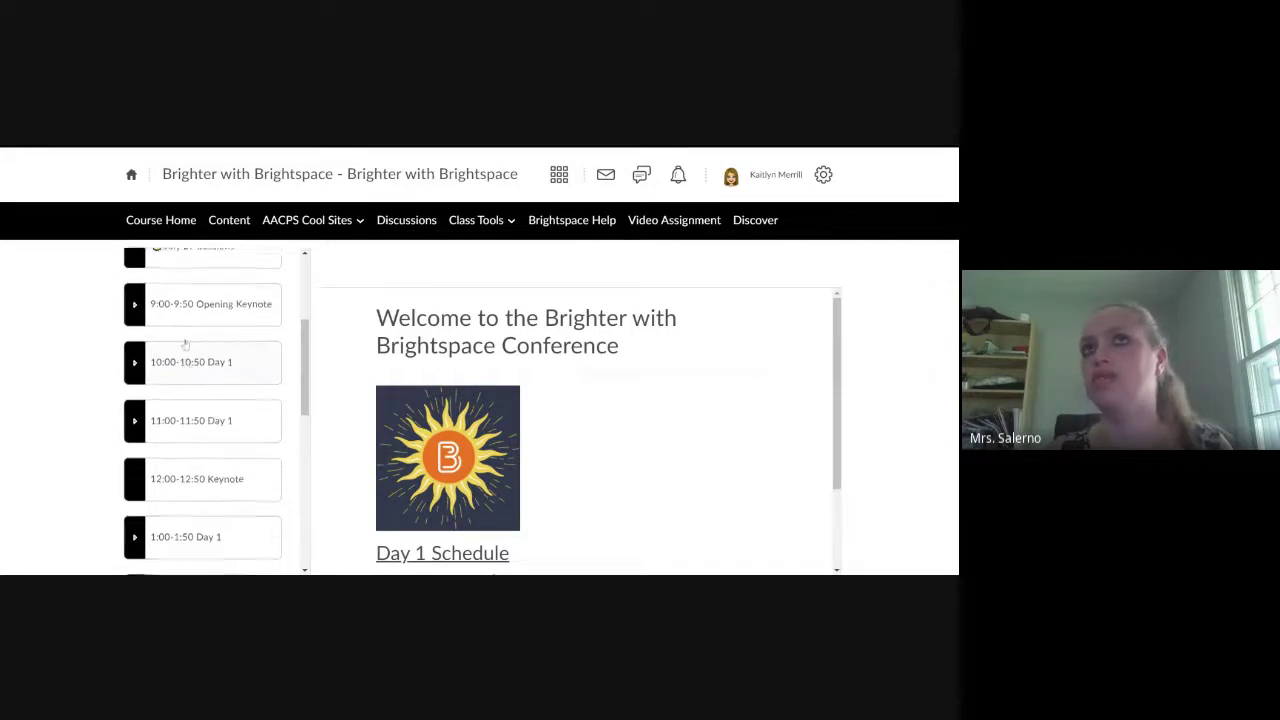
- Switch to the 2nd Grade Classroom course and open Widgets from its course administration tools
click(559, 177)
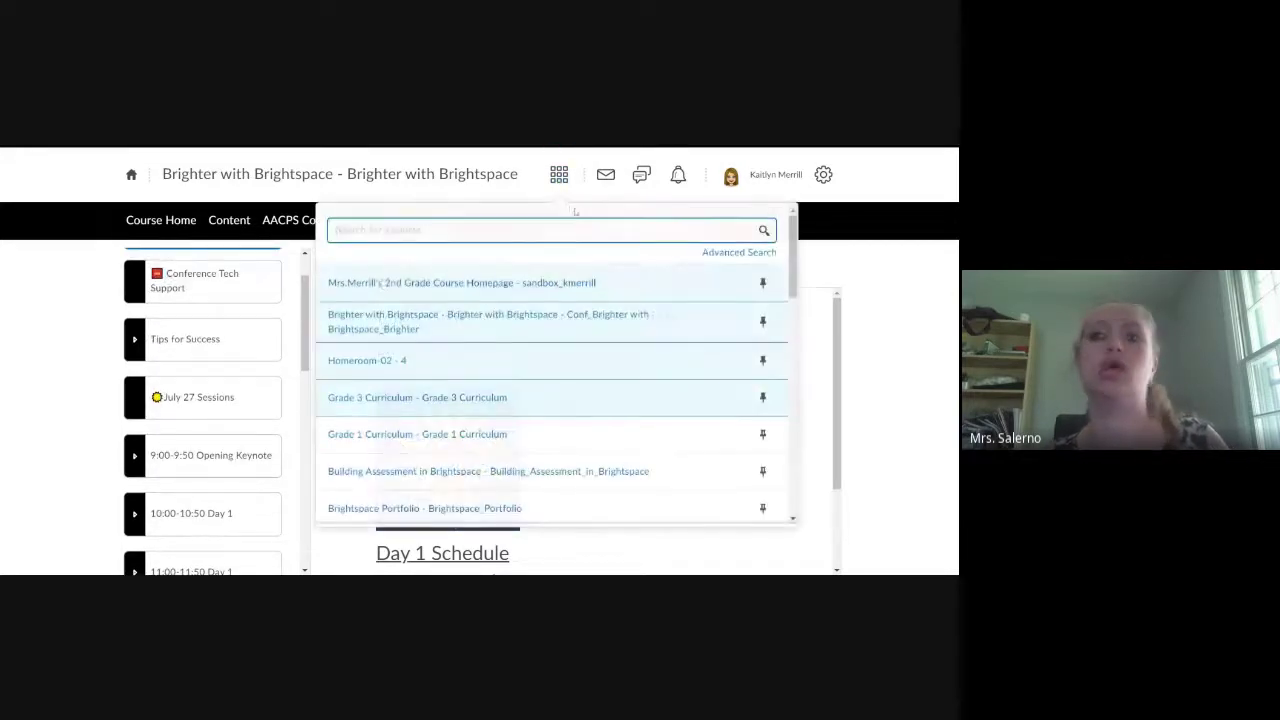
click(617, 282)
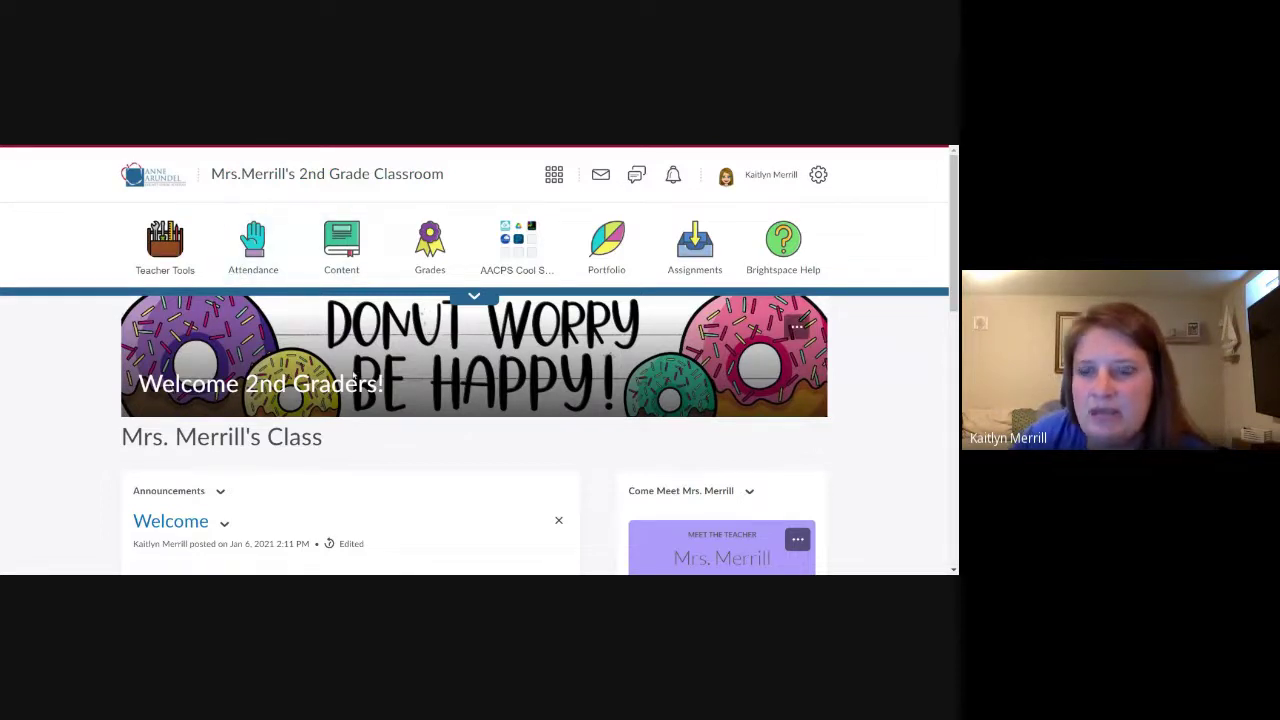
click(160, 240)
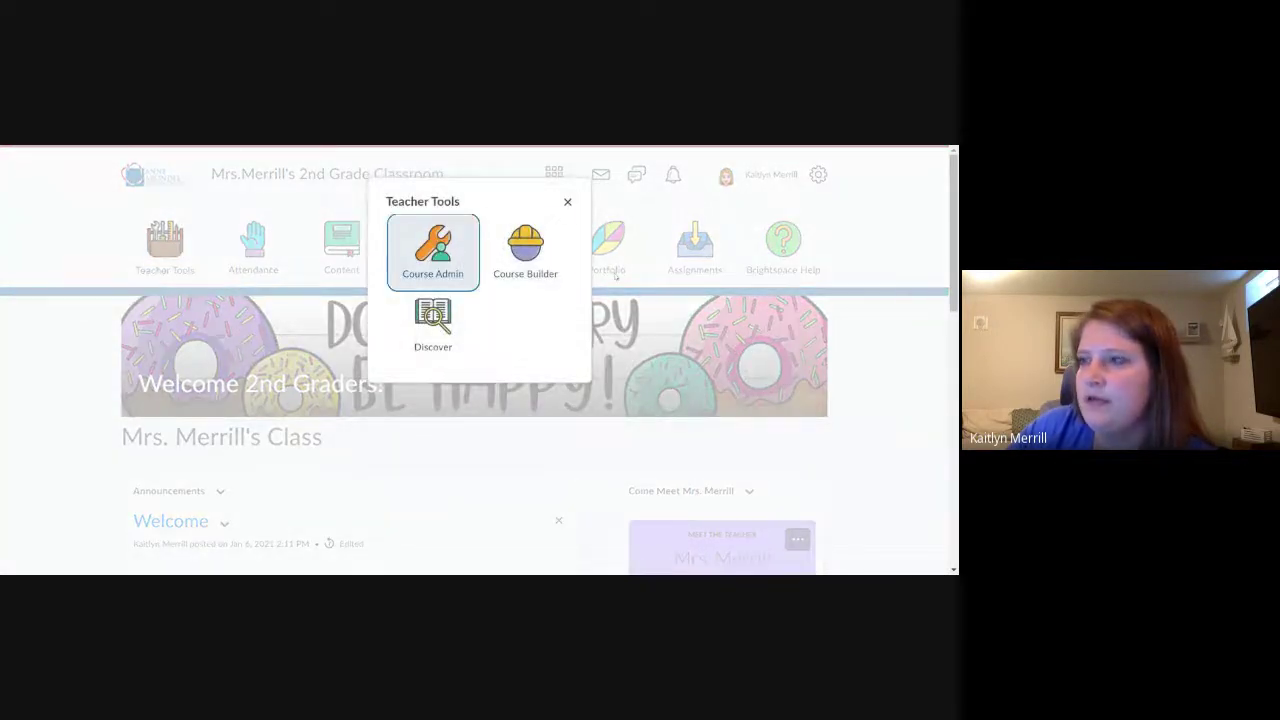
click(405, 238)
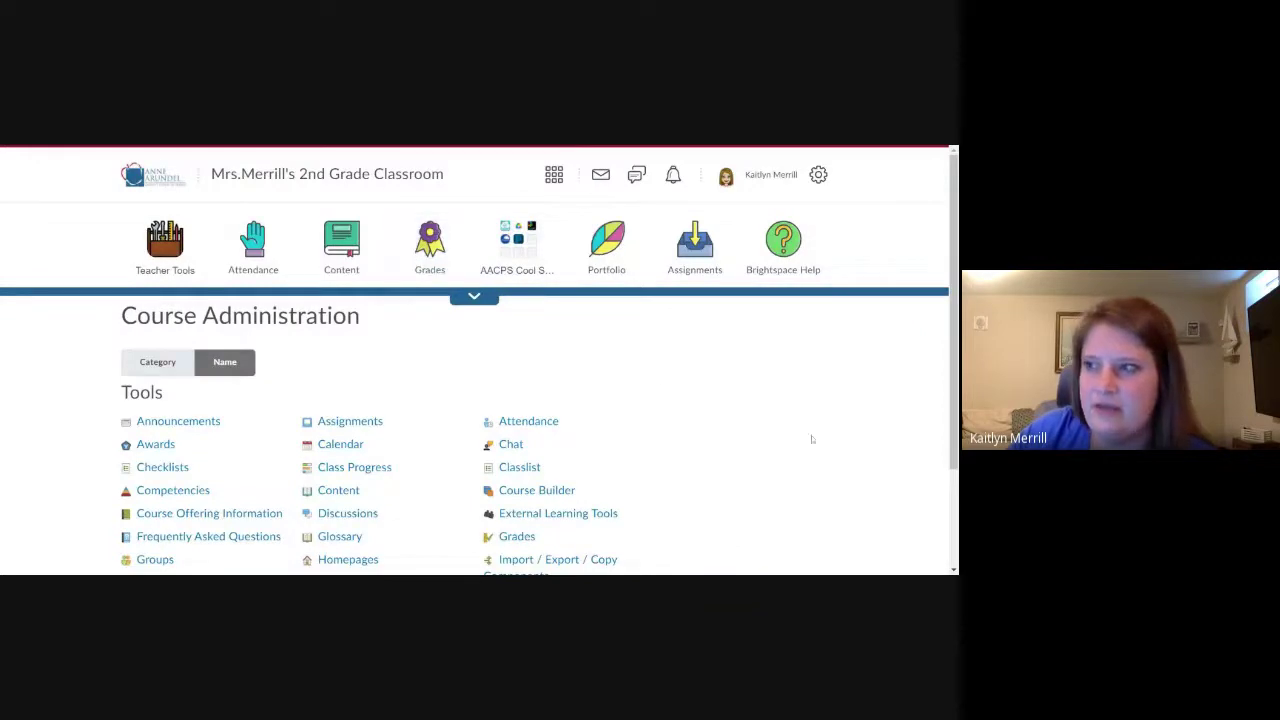
scroll(340, 440, down, 2)
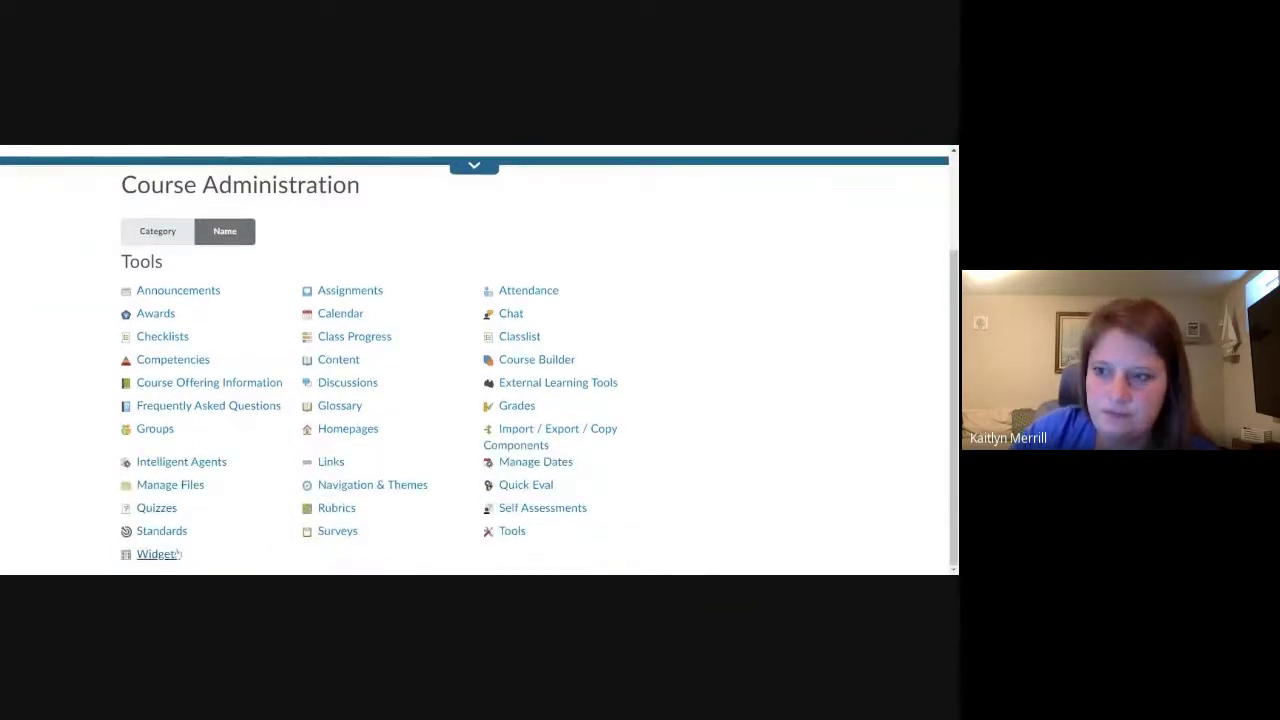
click(158, 553)
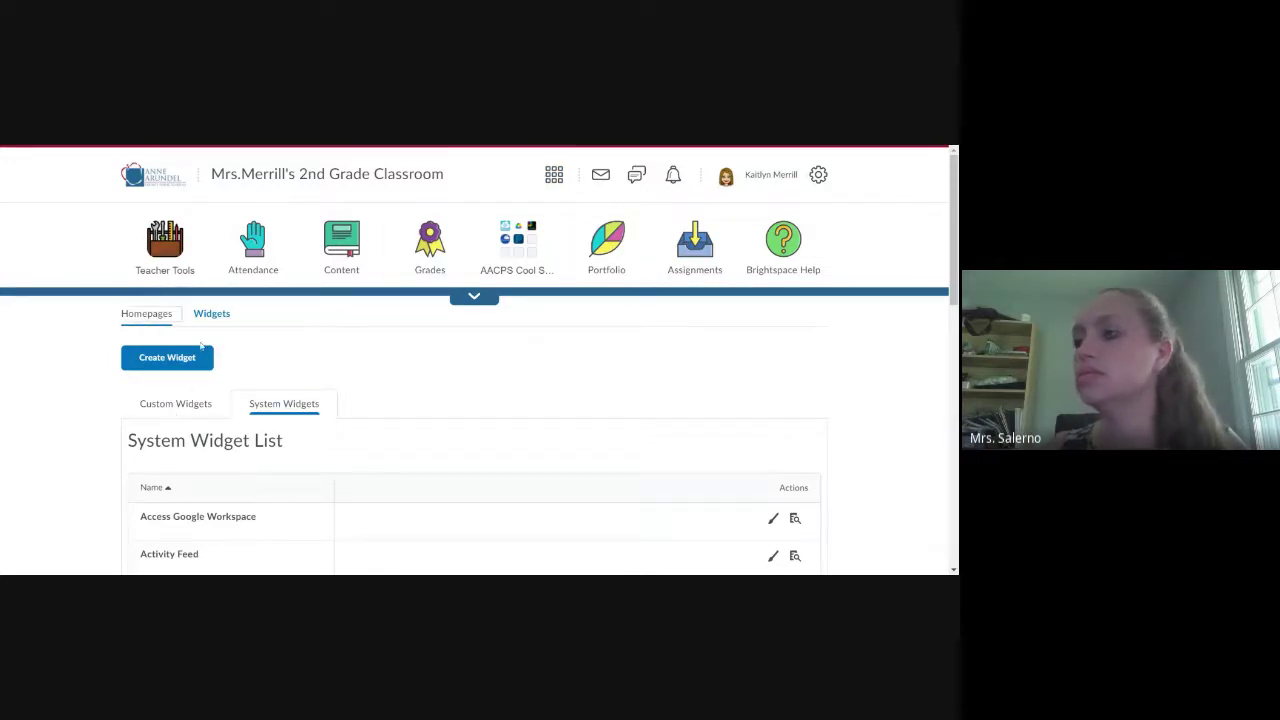
- Show the course's homepages and open the active Creation Home Page - Copy for editing
click(146, 313)
scroll(425, 473, down, 5)
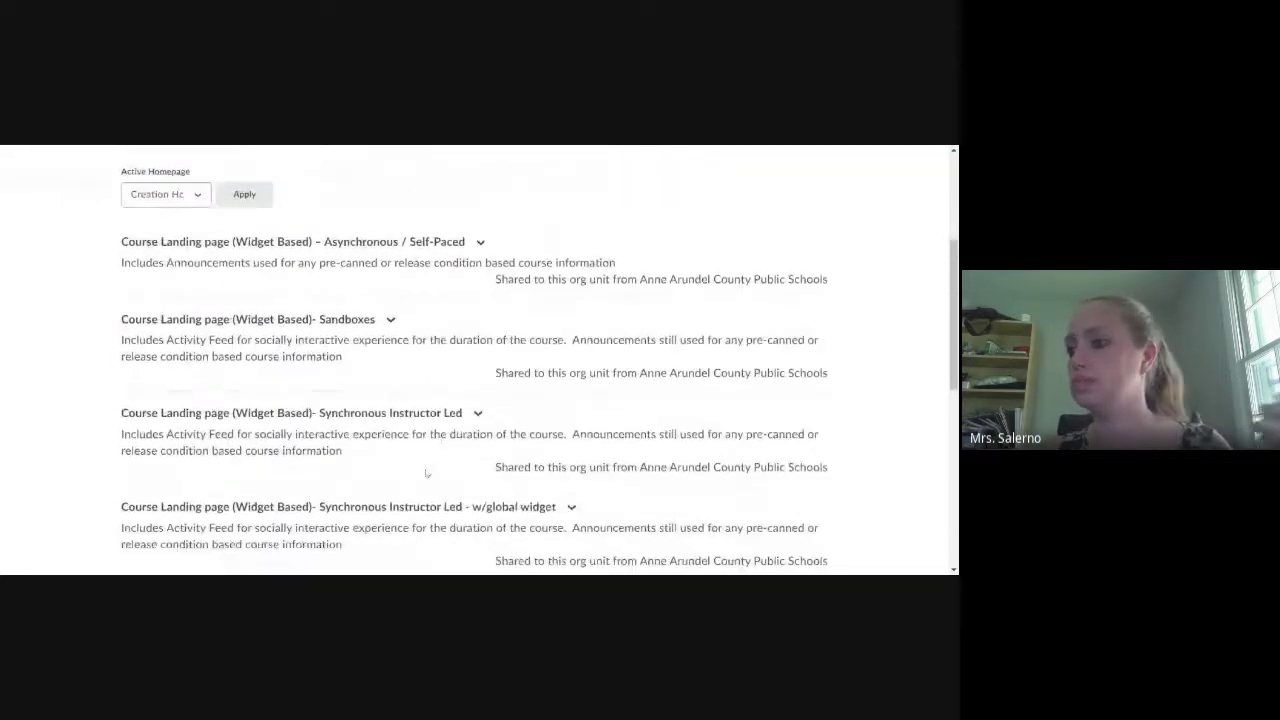
scroll(357, 417, down, 3)
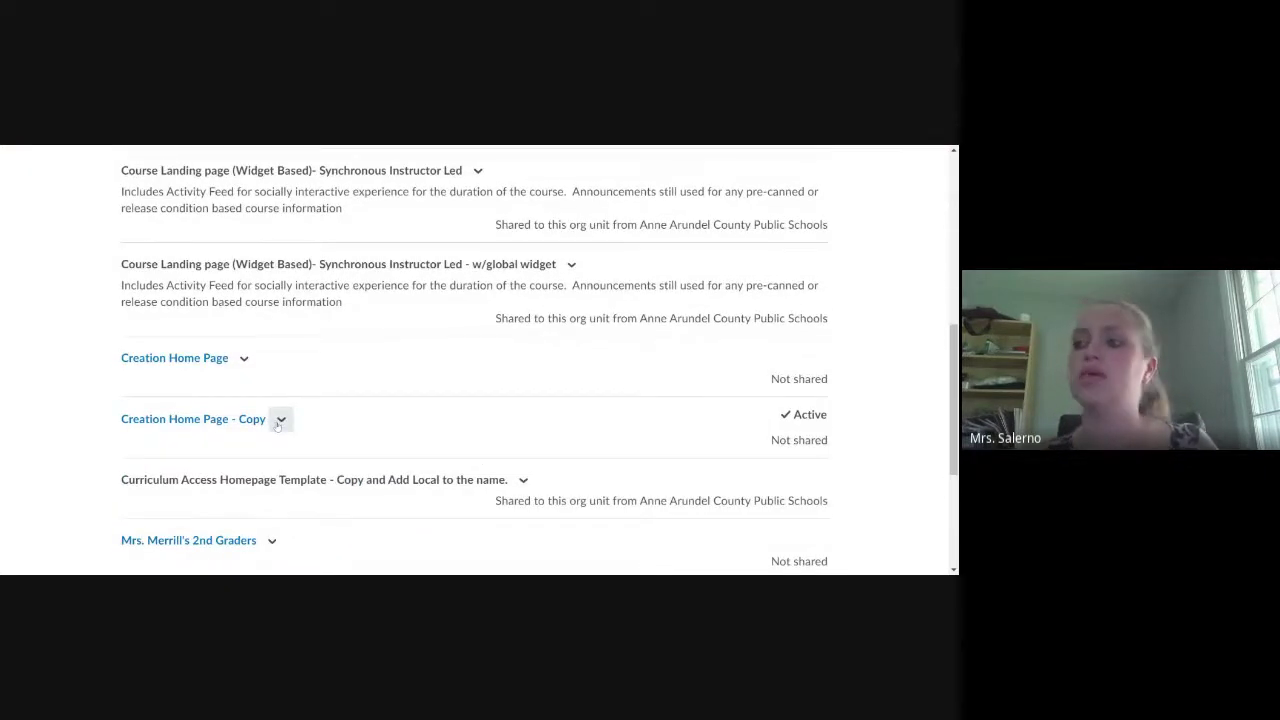
click(281, 420)
click(189, 421)
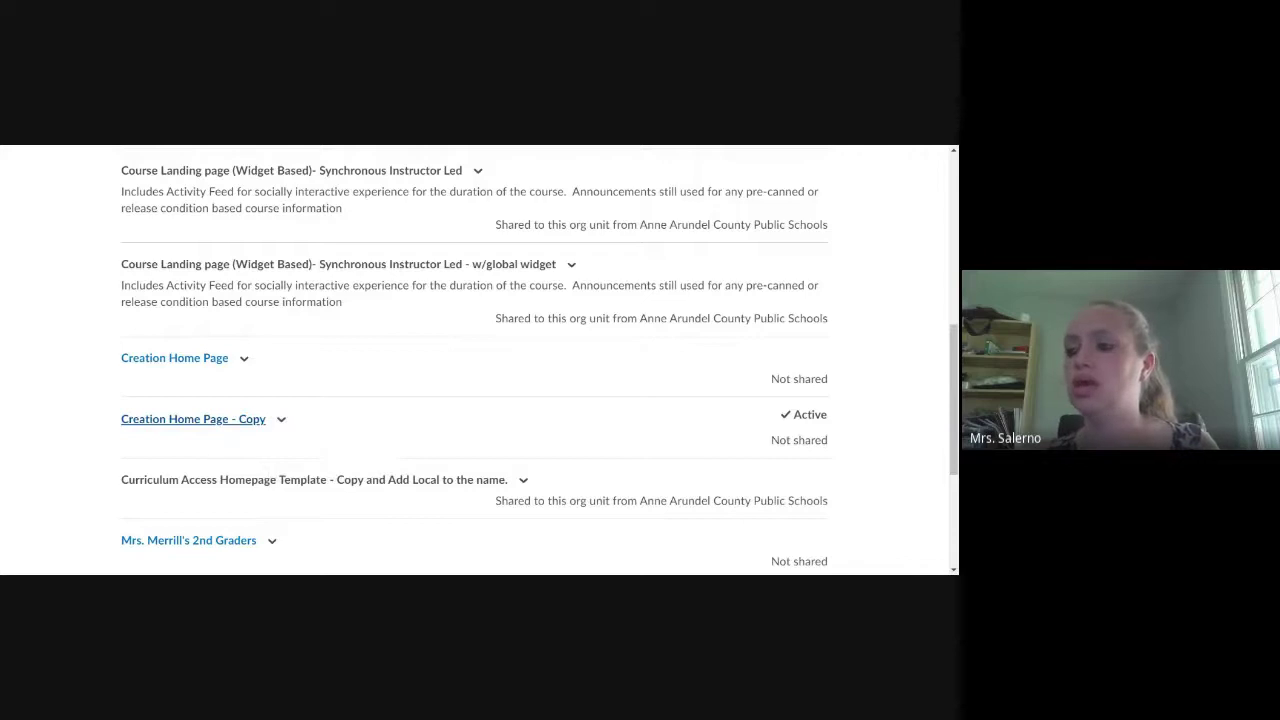
- Review the homepage's description, header, layout and widget settings, and save and close it
scroll(337, 366, down, 5)
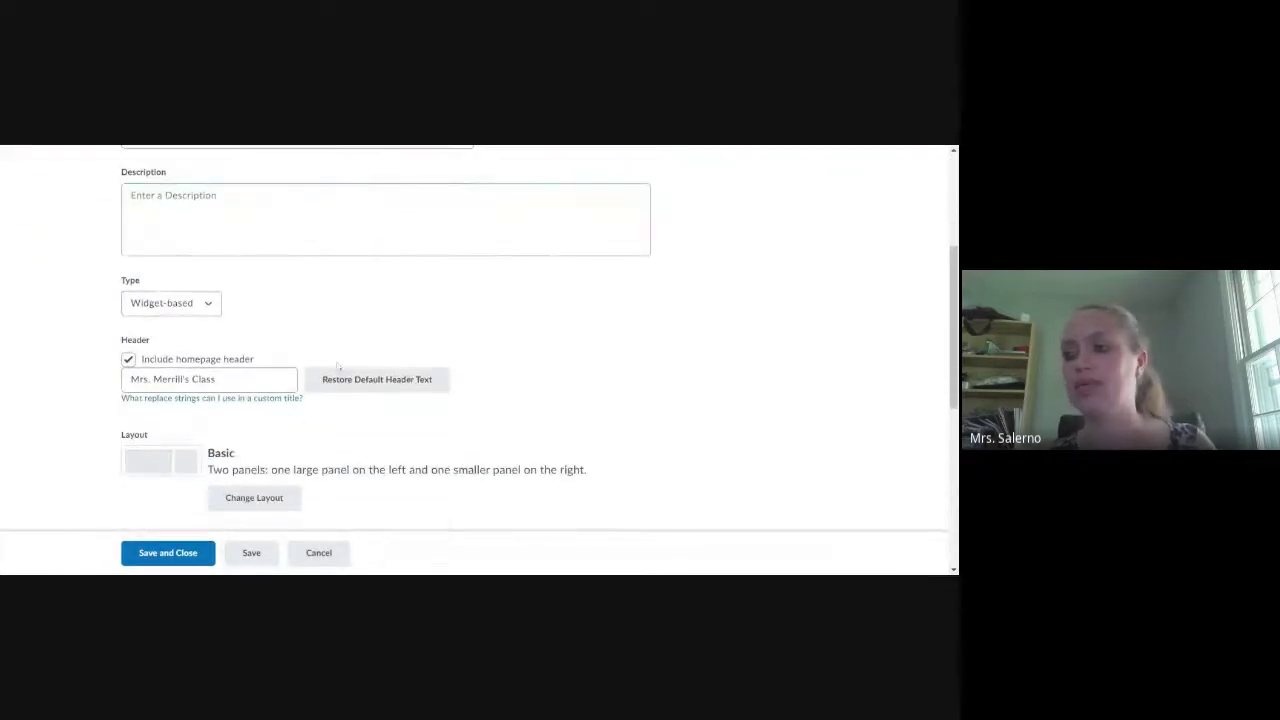
scroll(658, 384, down, 3)
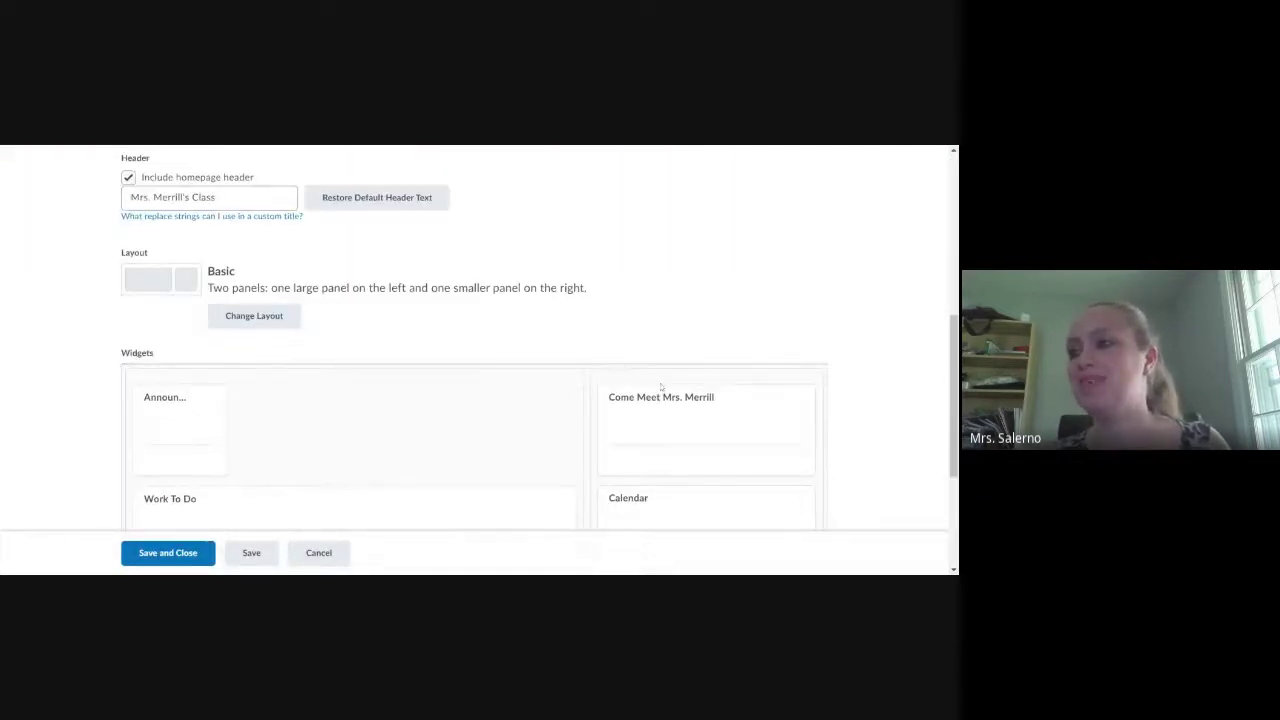
scroll(517, 374, up, 2)
scroll(510, 372, up, 5)
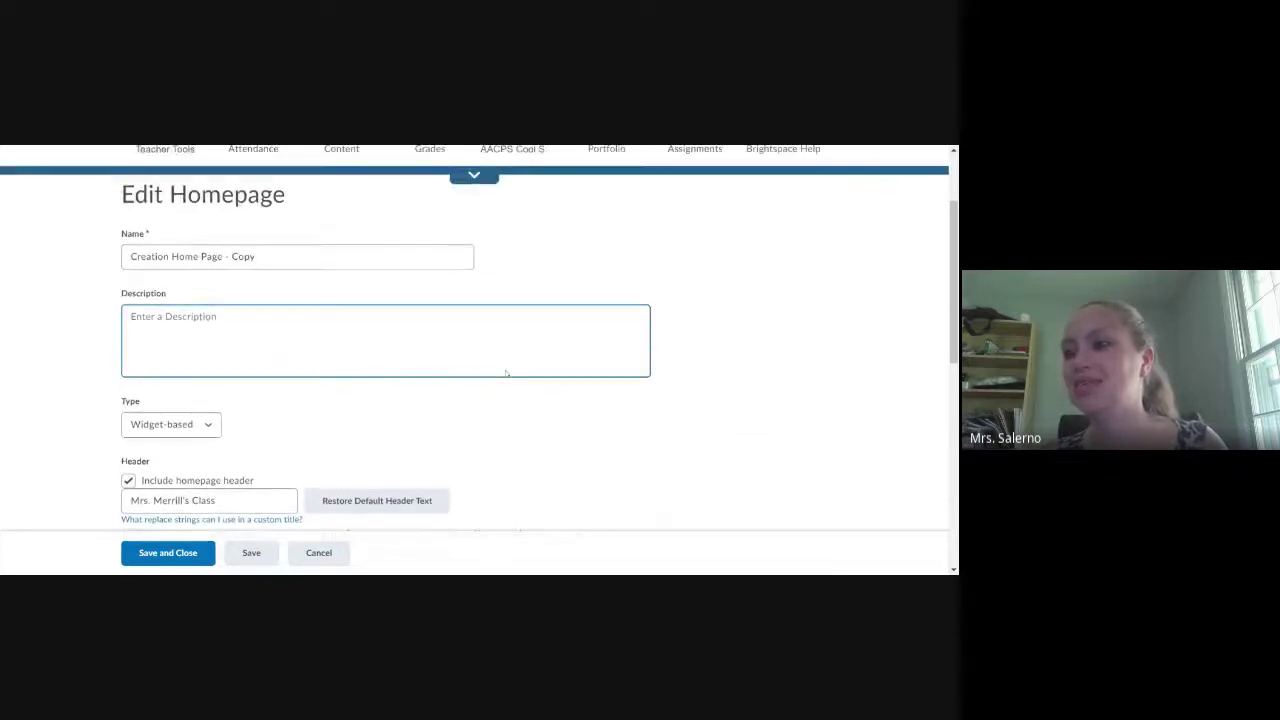
scroll(300, 370, up, 1)
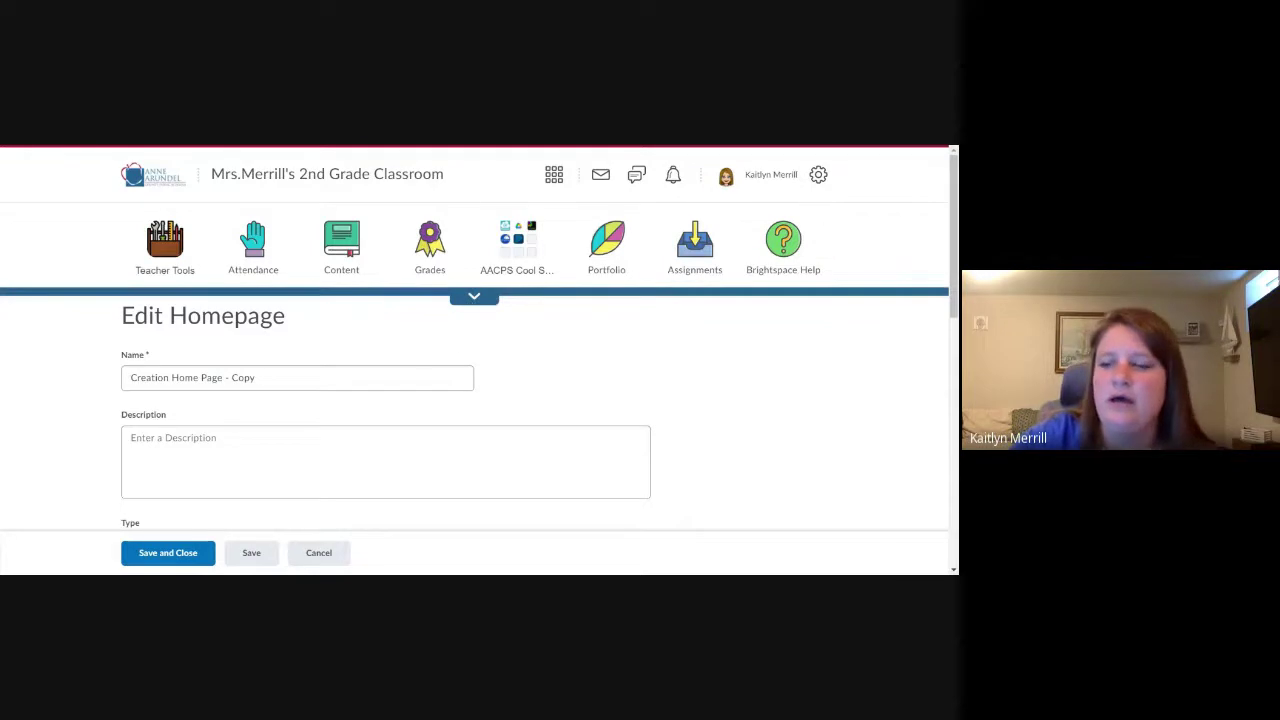
click(168, 557)
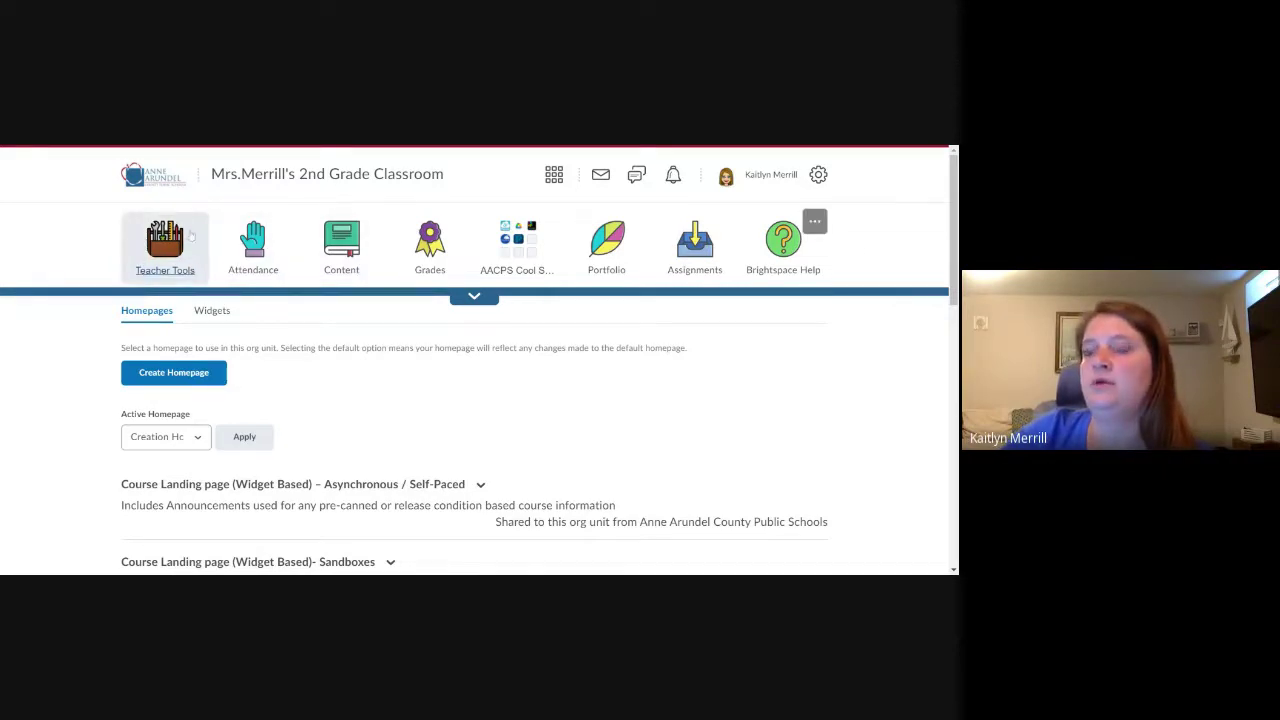
- Open the current course navbar for editing and change the Teacher Tools group's name to Class Tools
click(815, 221)
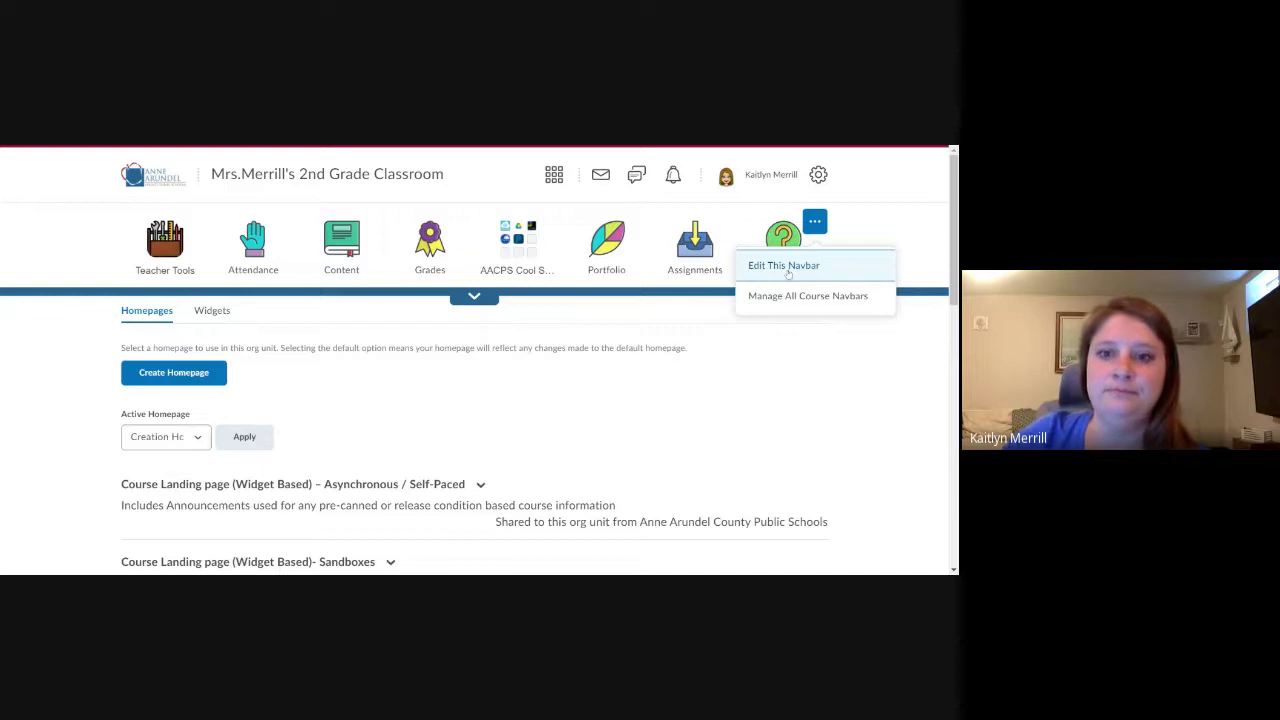
click(784, 266)
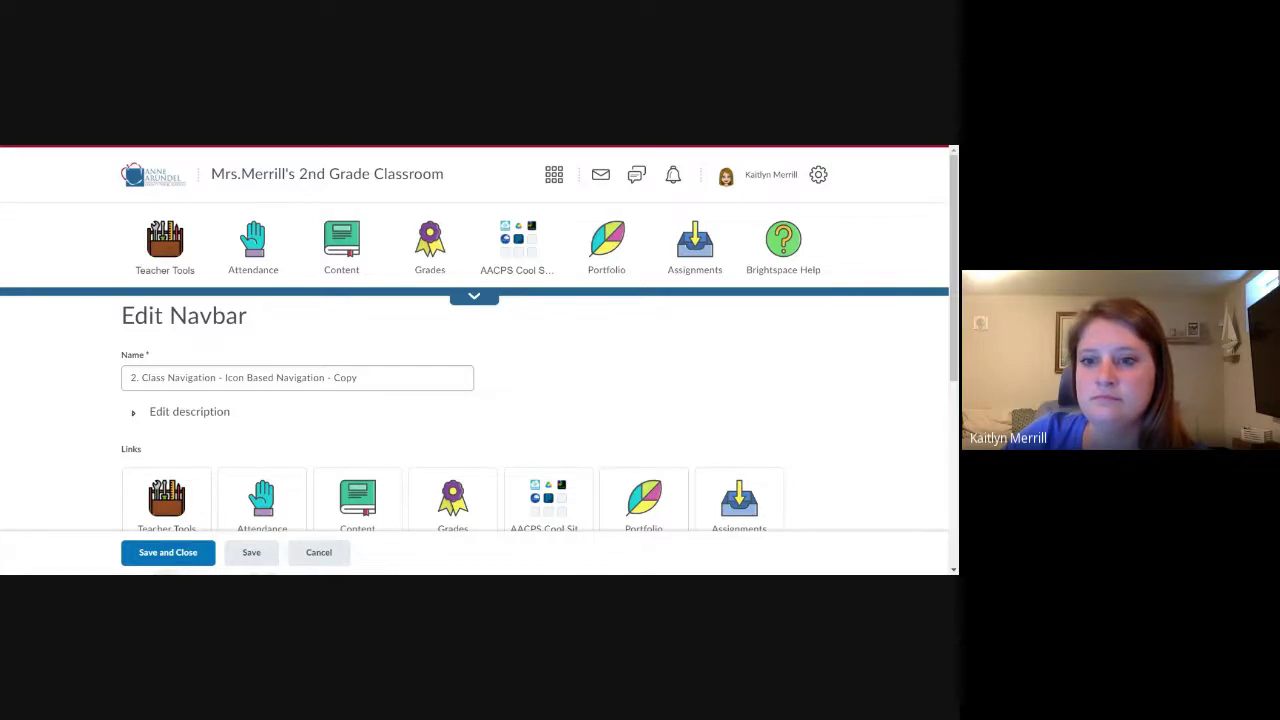
scroll(454, 421, down, 3)
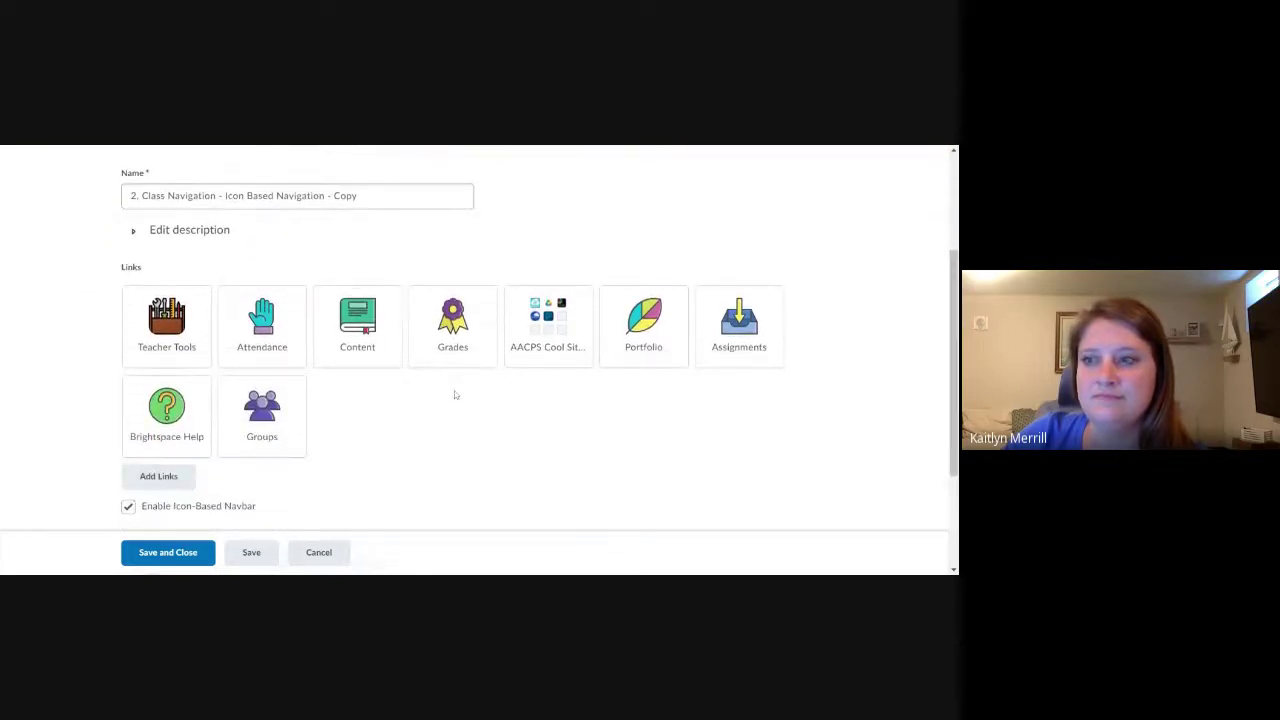
mouse_move(160, 320)
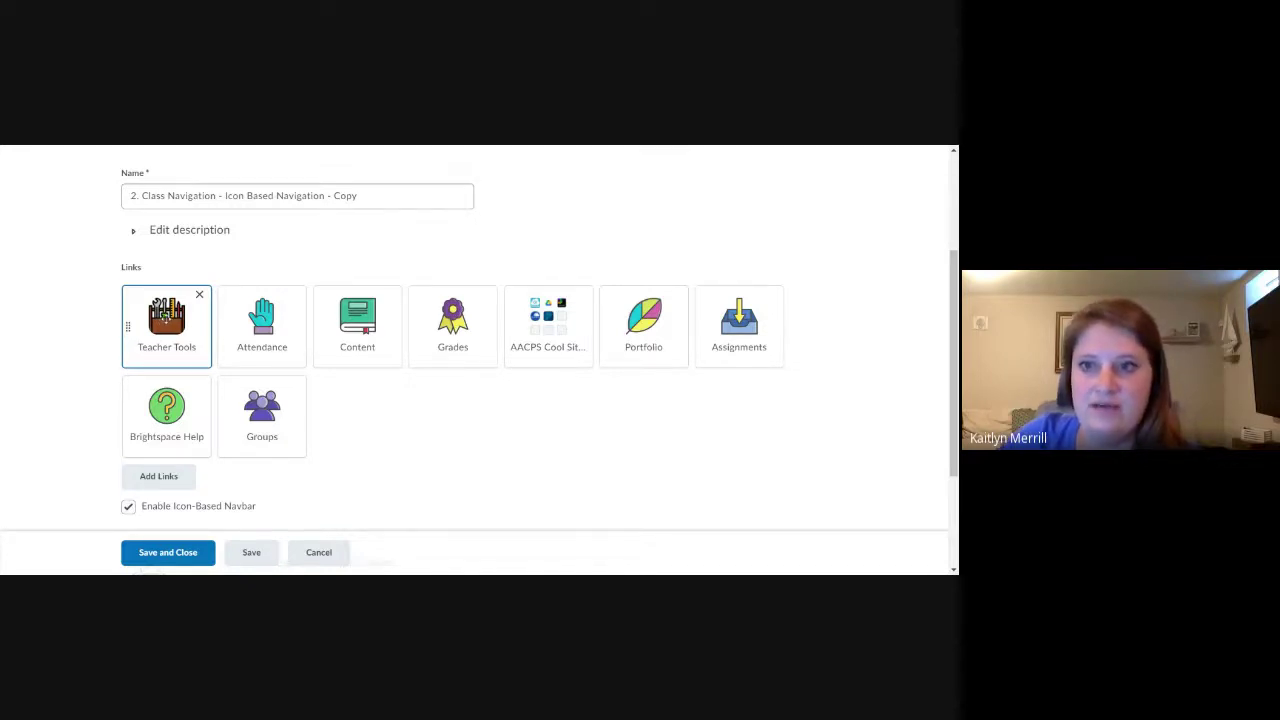
click(160, 320)
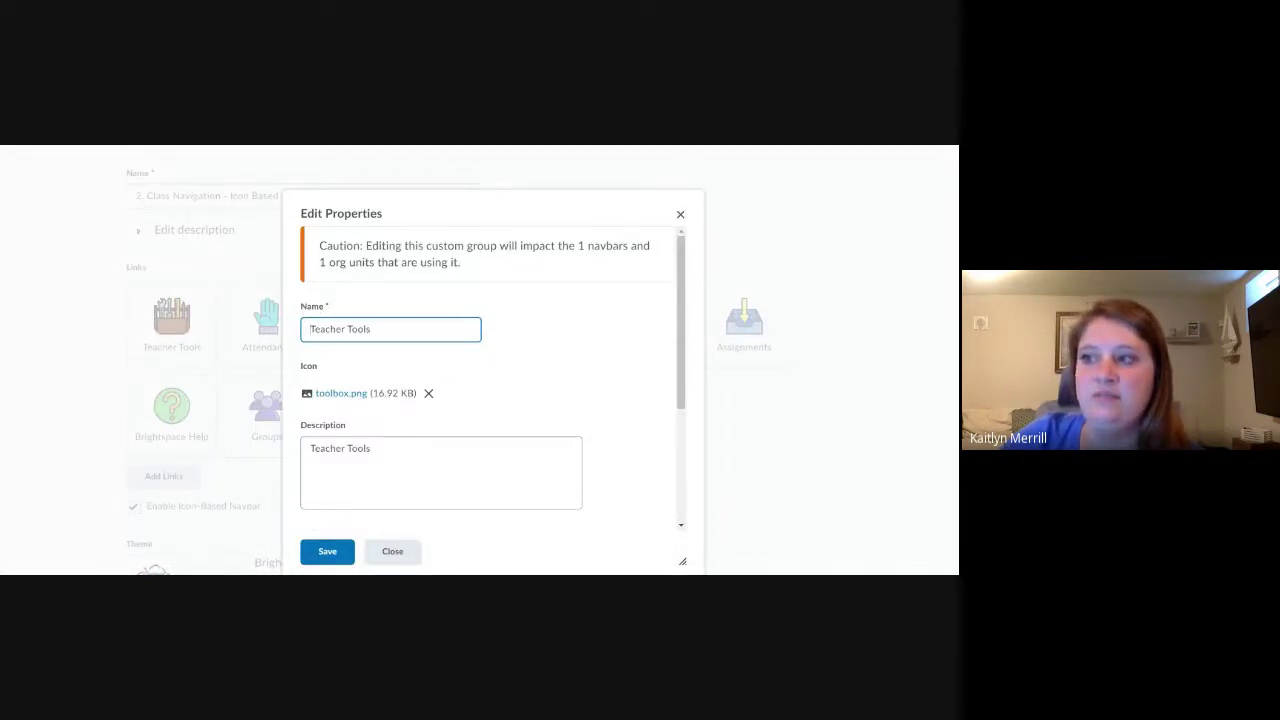
drag(372, 329, 283, 331)
text(Clas)
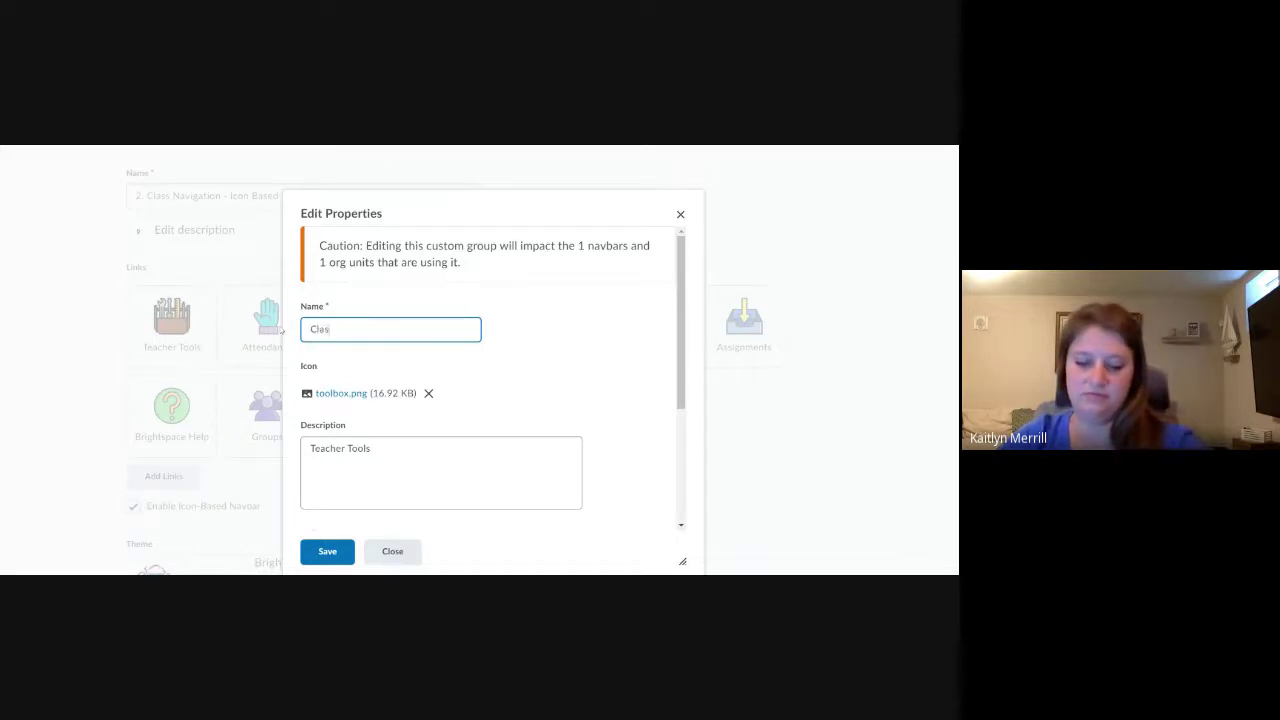
text(s Tools)
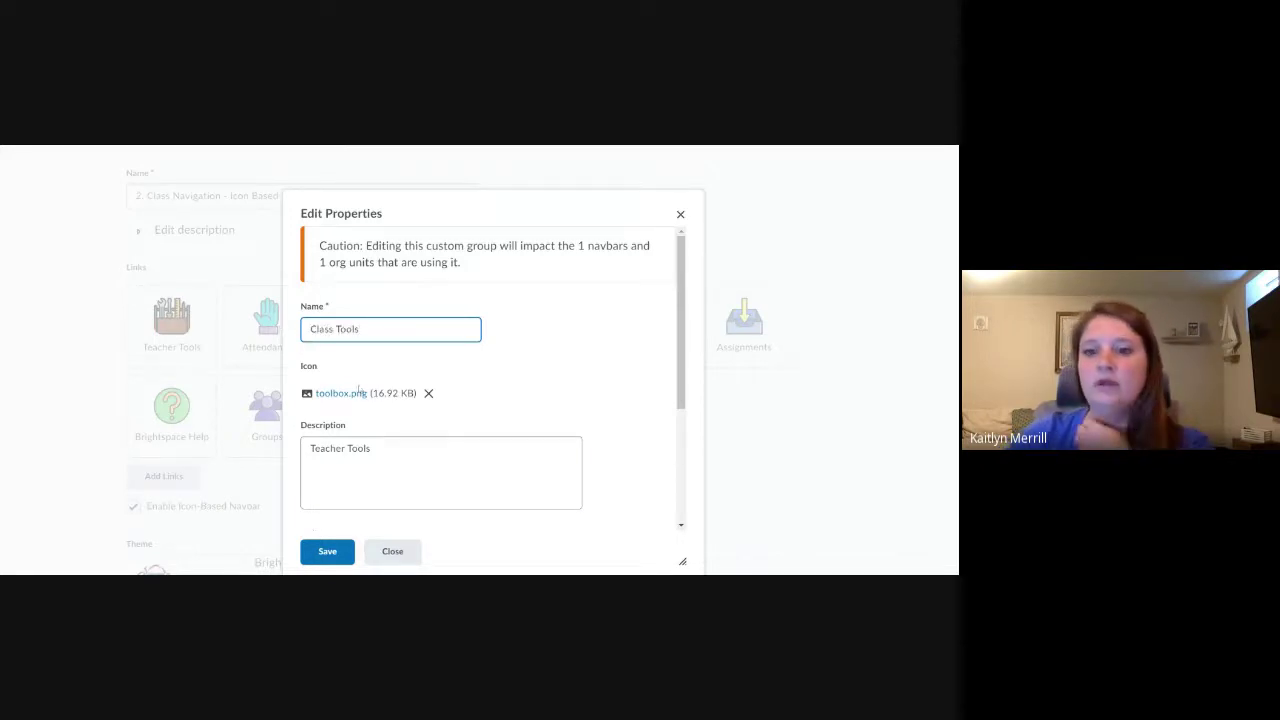
click(491, 399)
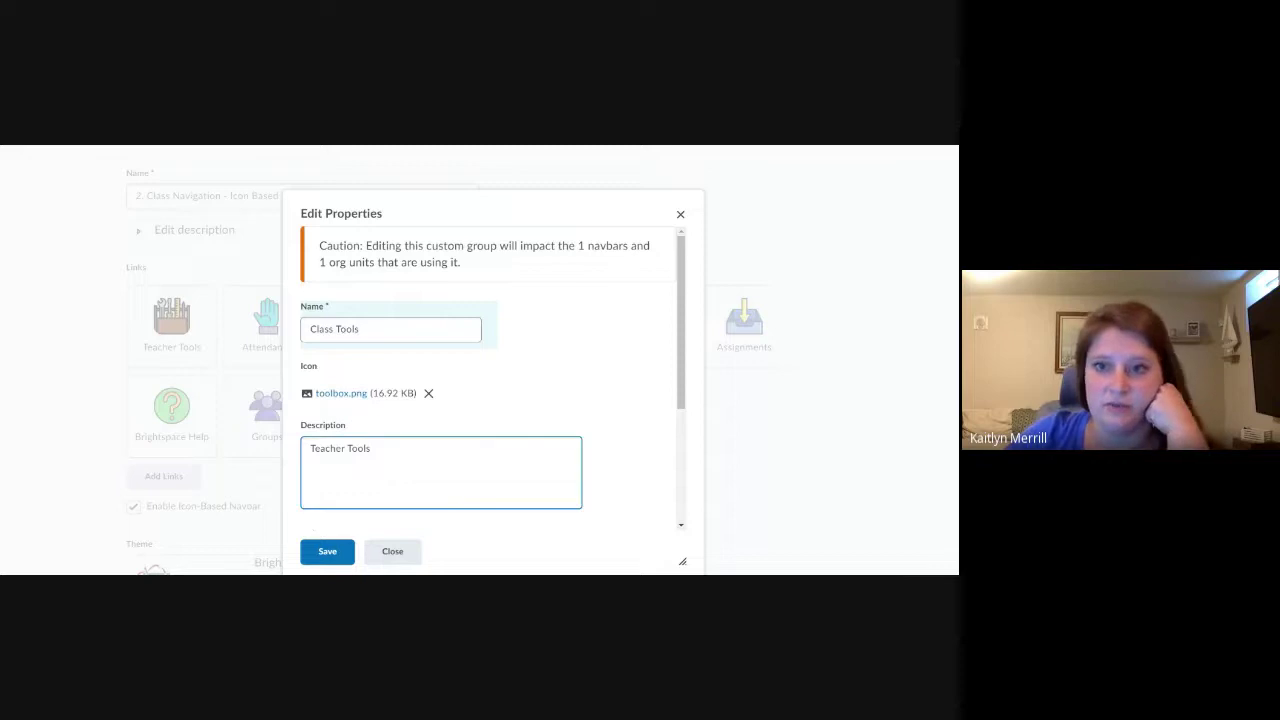
- Add the existing Assignments link to the custom group's links and save the group's properties
scroll(451, 409, down, 3)
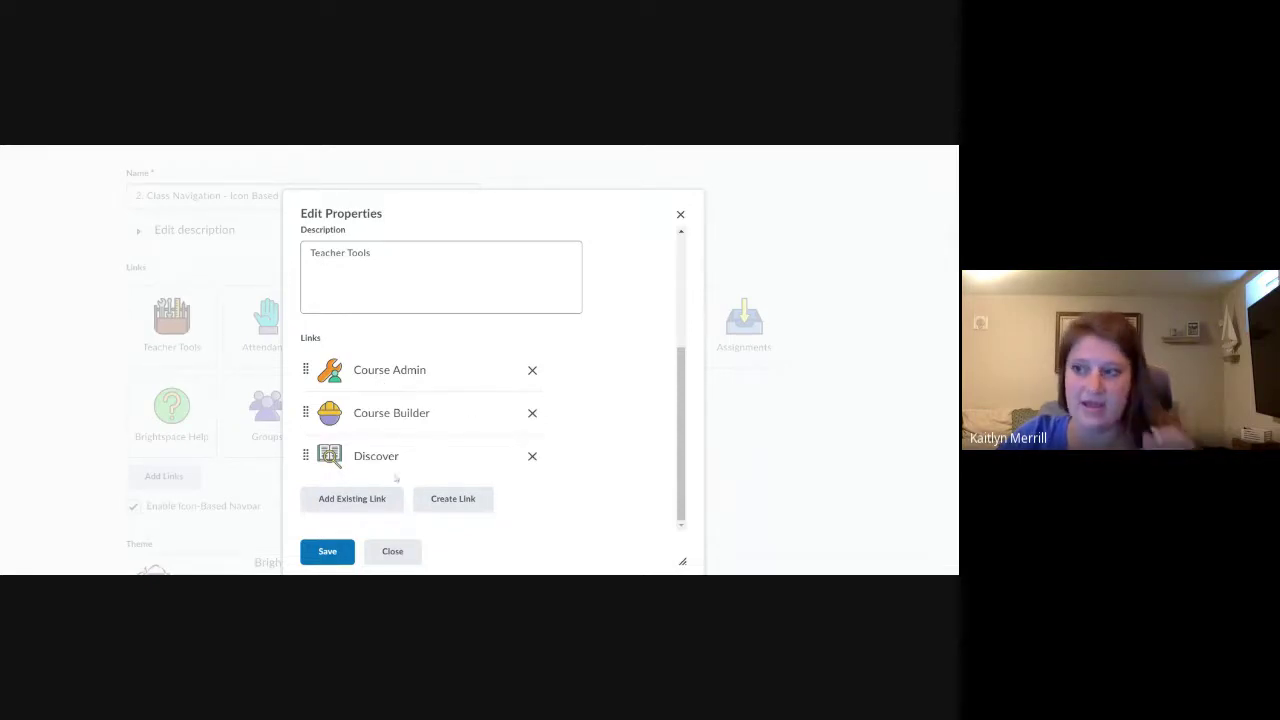
click(355, 499)
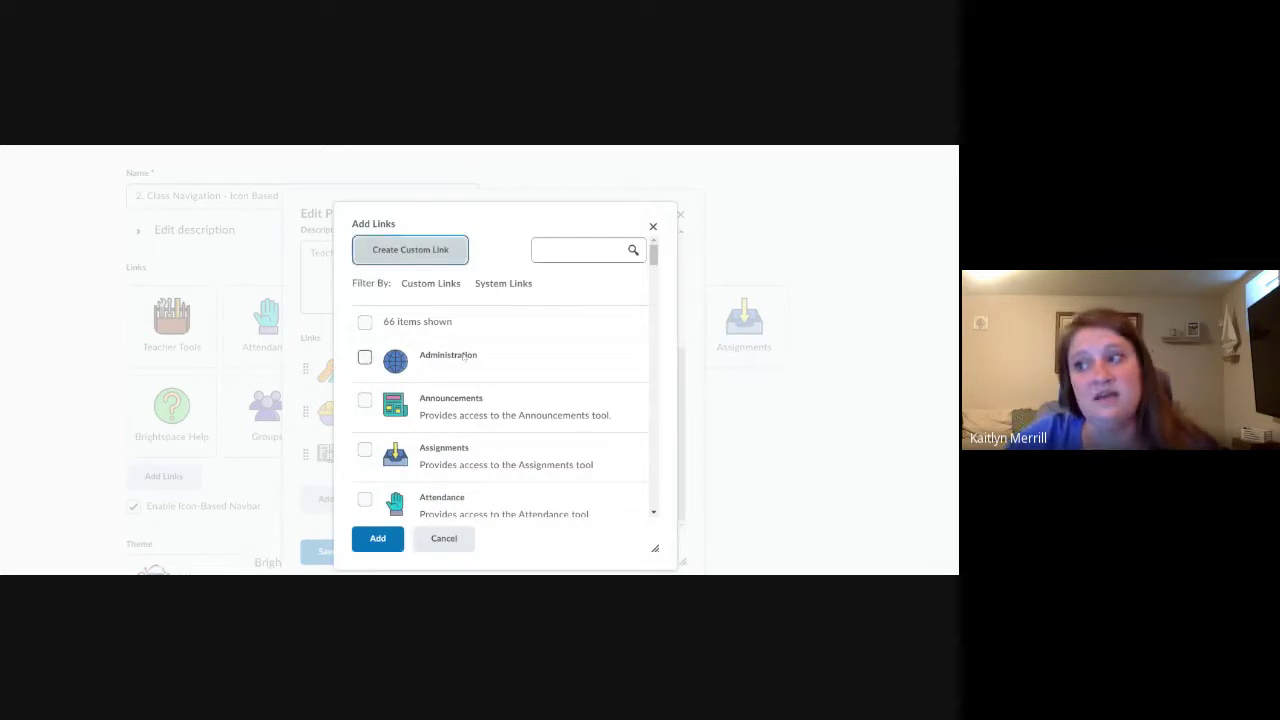
scroll(471, 372, down, 3)
click(364, 268)
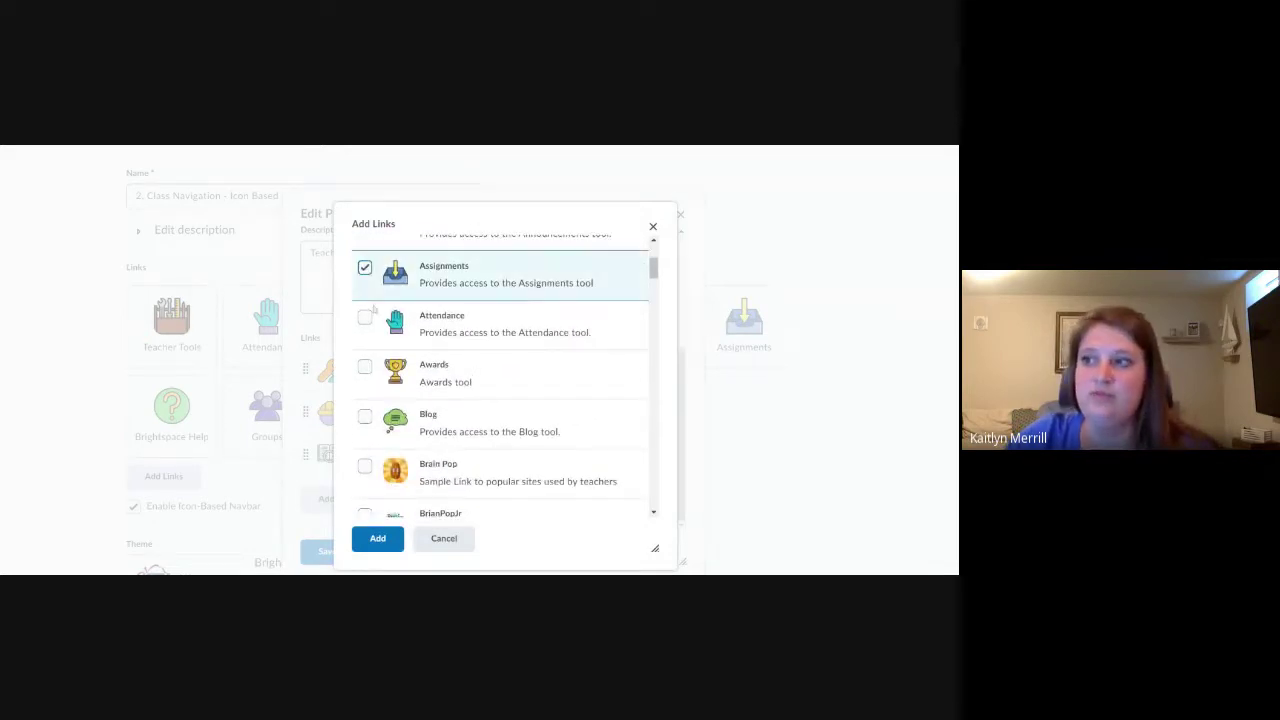
click(378, 538)
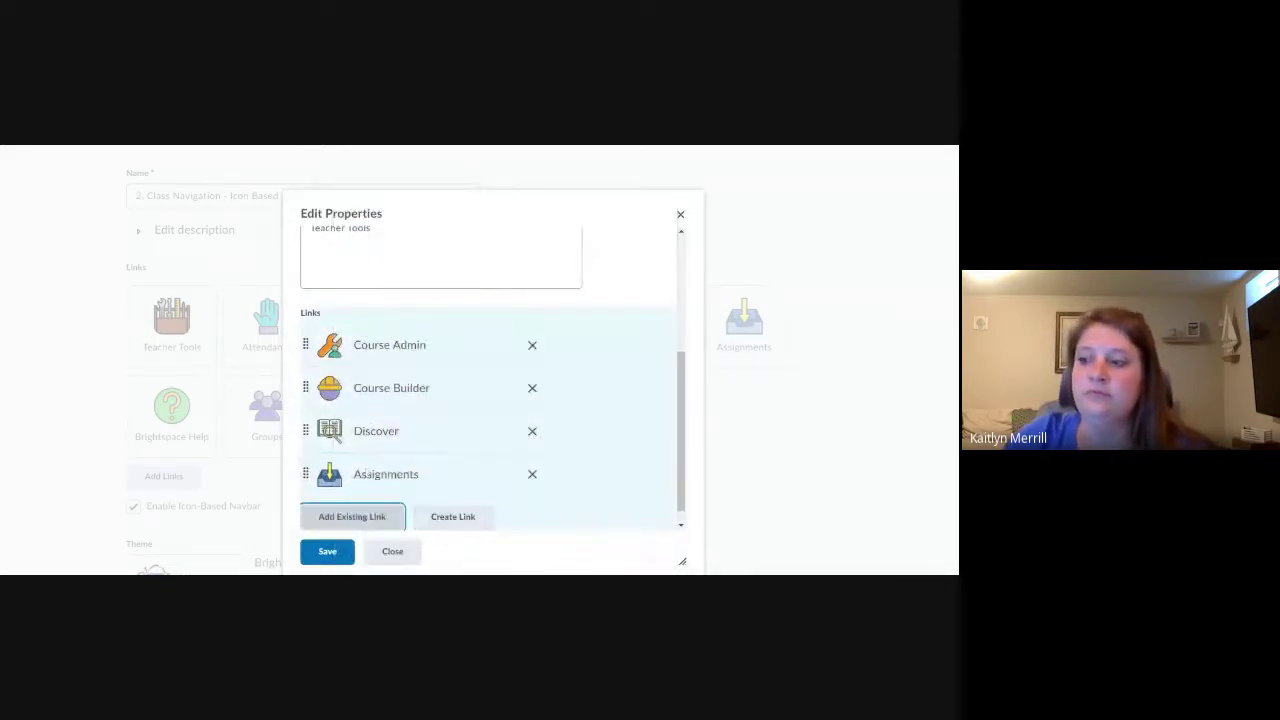
click(331, 552)
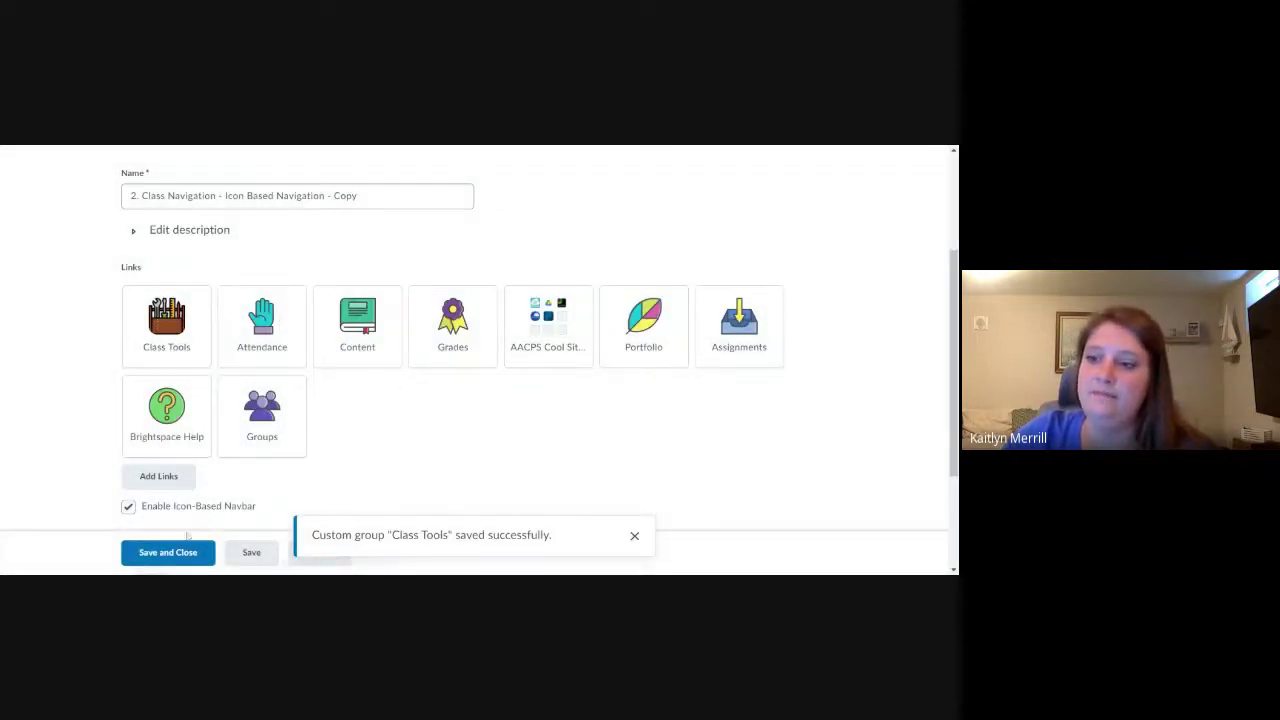
- Save and close the edited navbar and switch to viewing the course in the student role
key(Return)
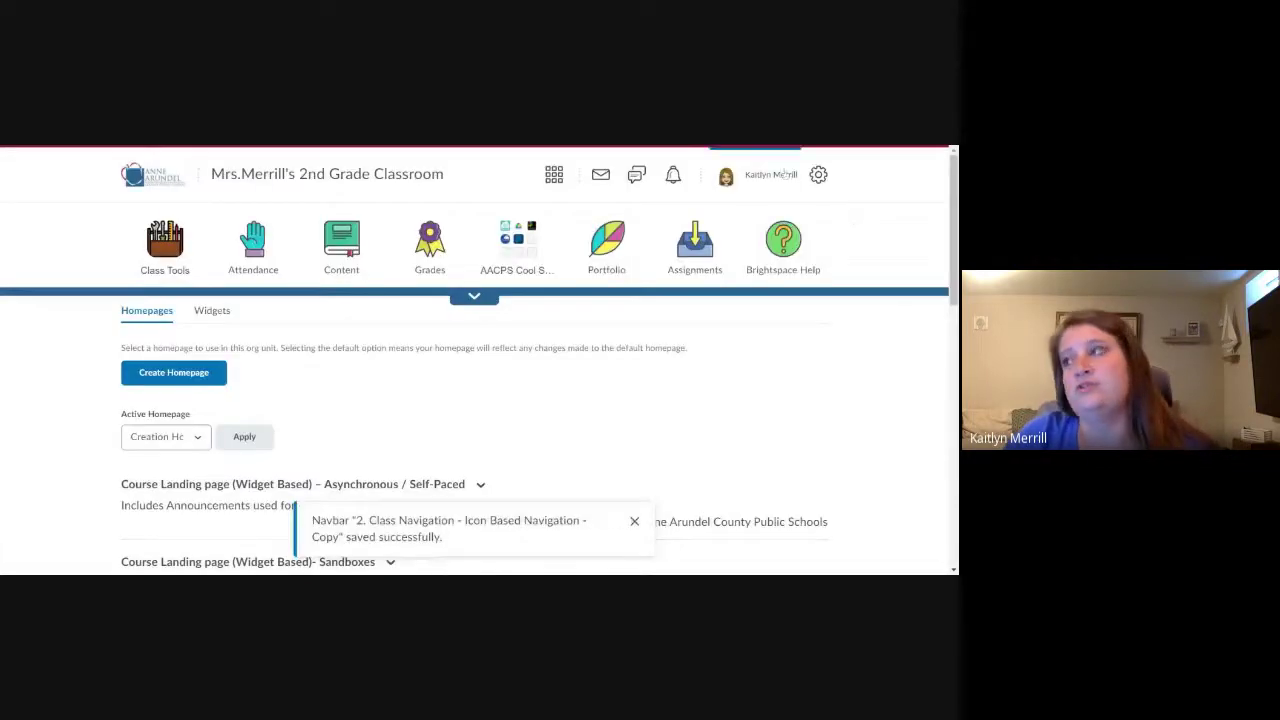
click(780, 175)
click(725, 222)
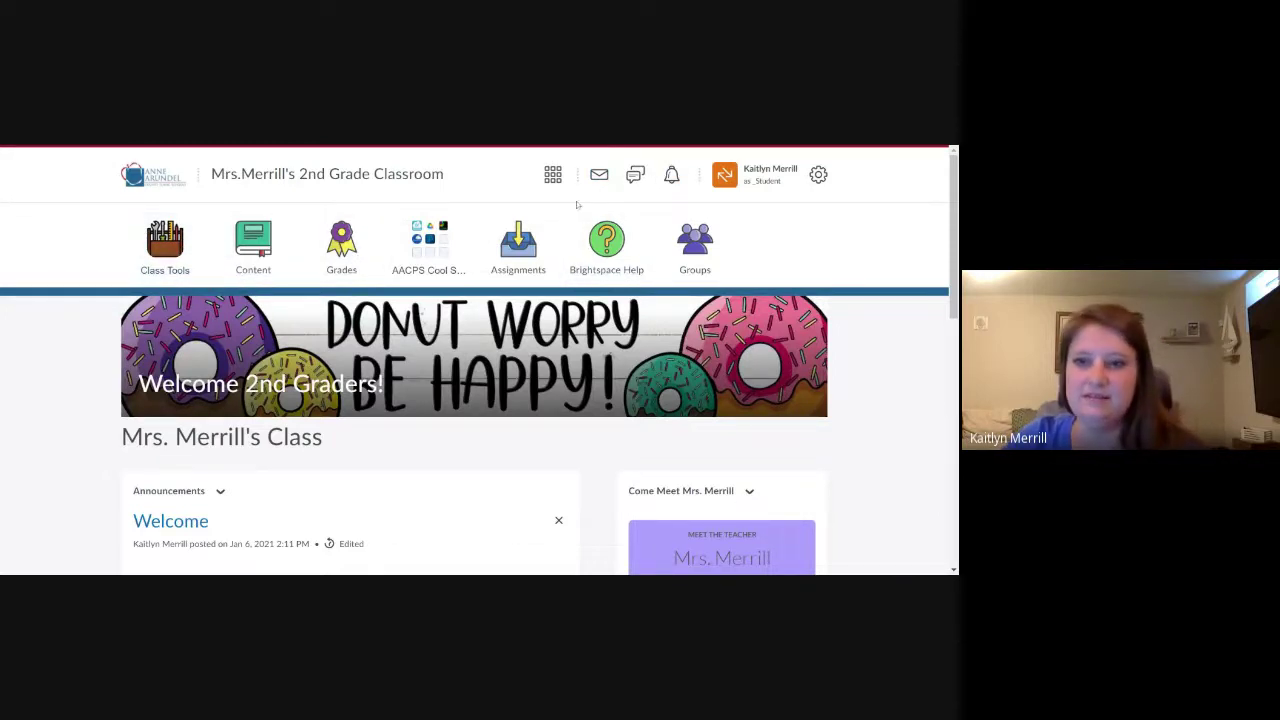
- Exit the student role view and check which links the Class Tools group offers in the teacher view
click(755, 180)
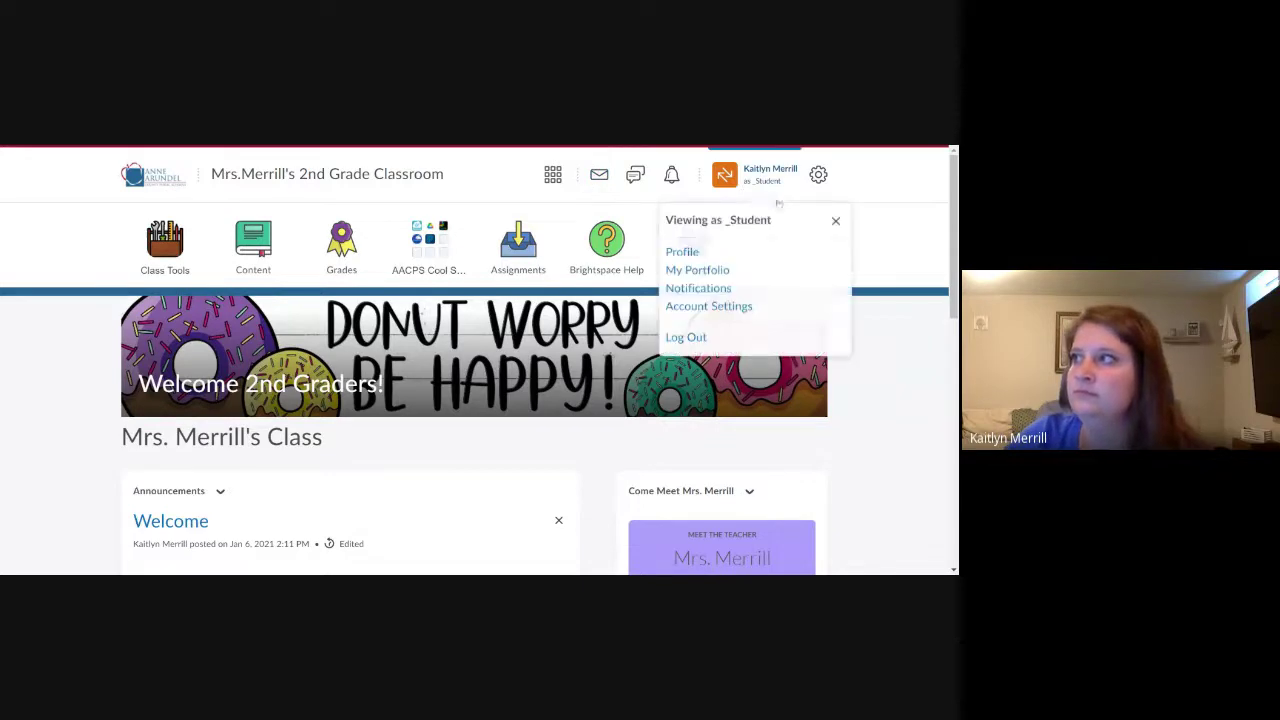
click(836, 220)
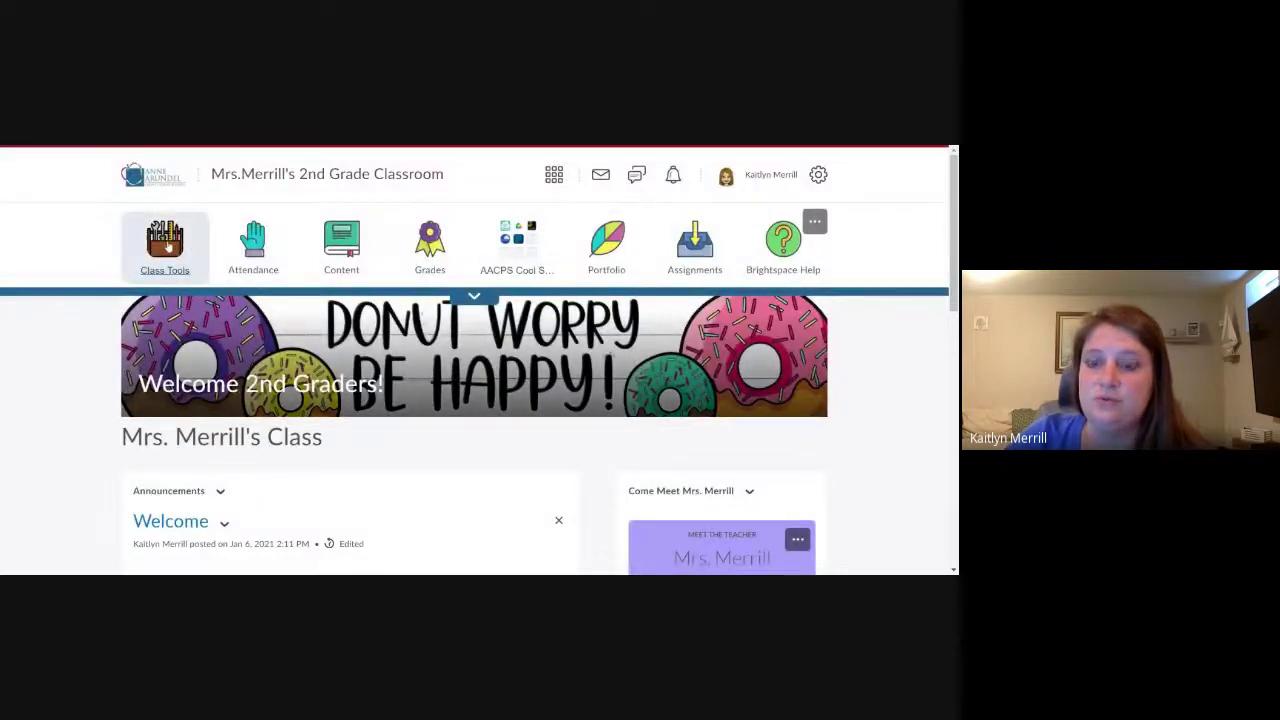
click(166, 247)
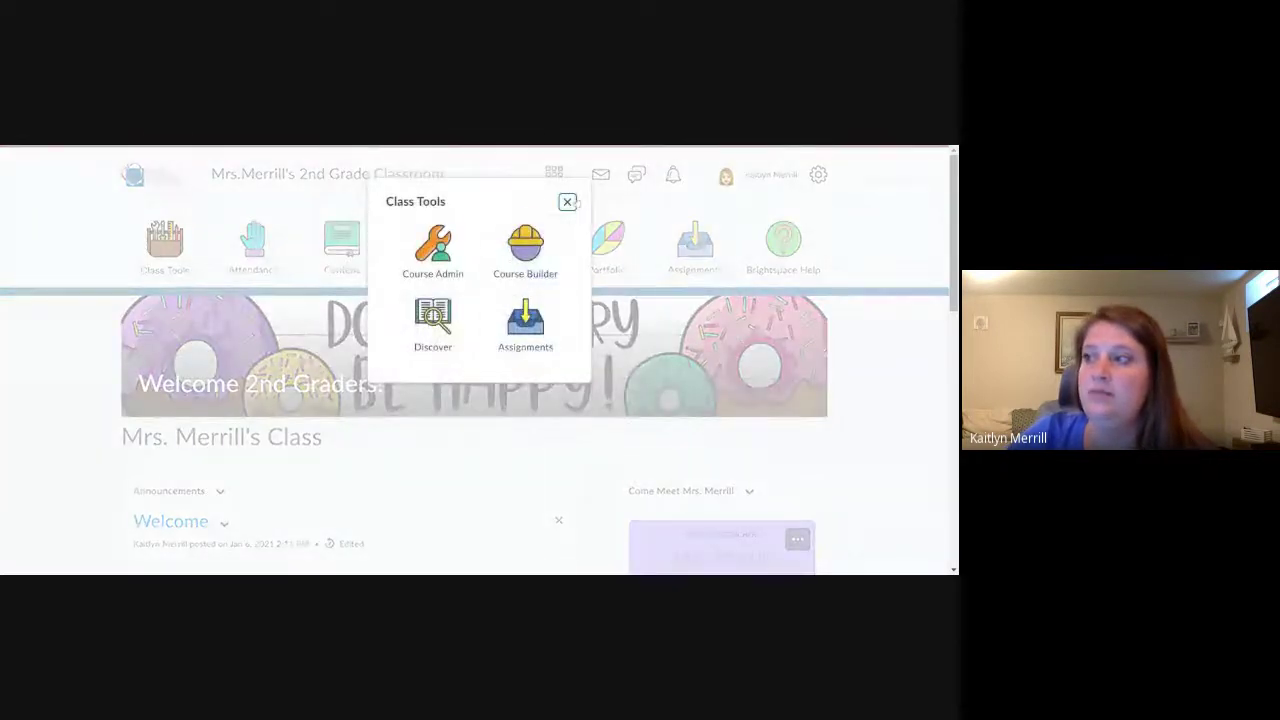
click(567, 202)
- Open the current course navbar for editing and change the Class Tools group's name to Teacher Tools
click(815, 221)
click(800, 266)
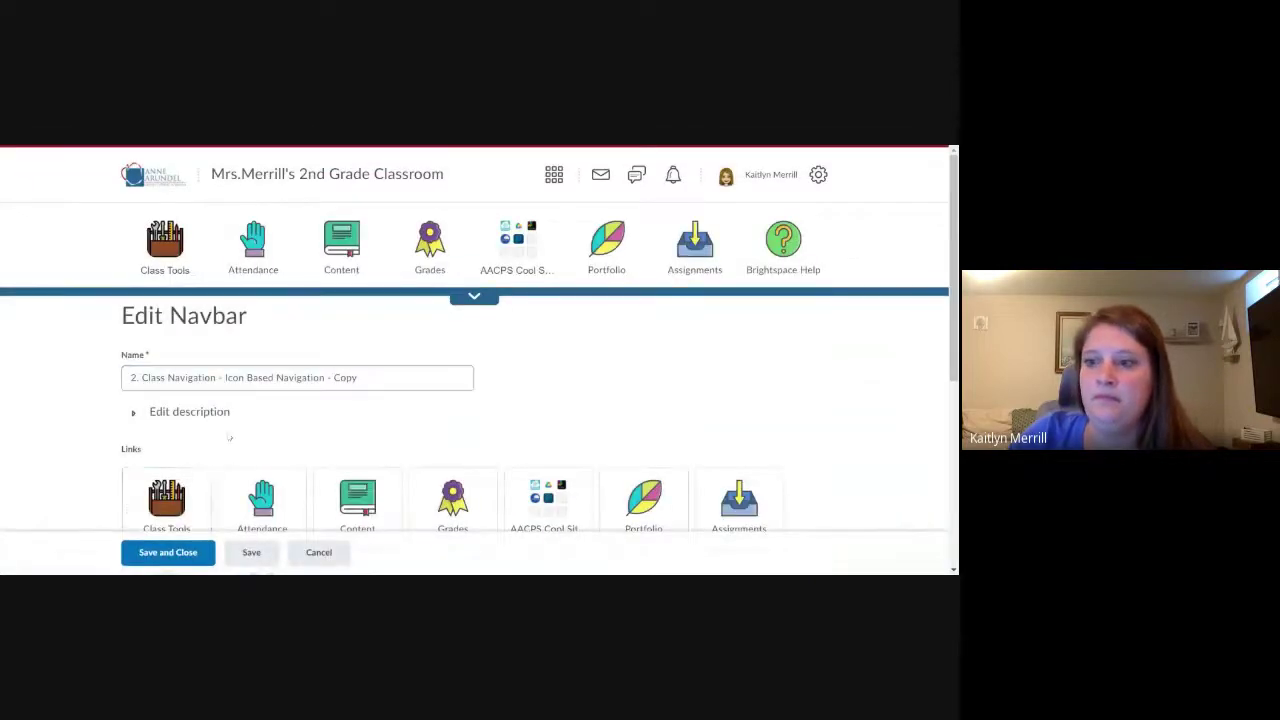
scroll(295, 437, down, 2)
click(156, 382)
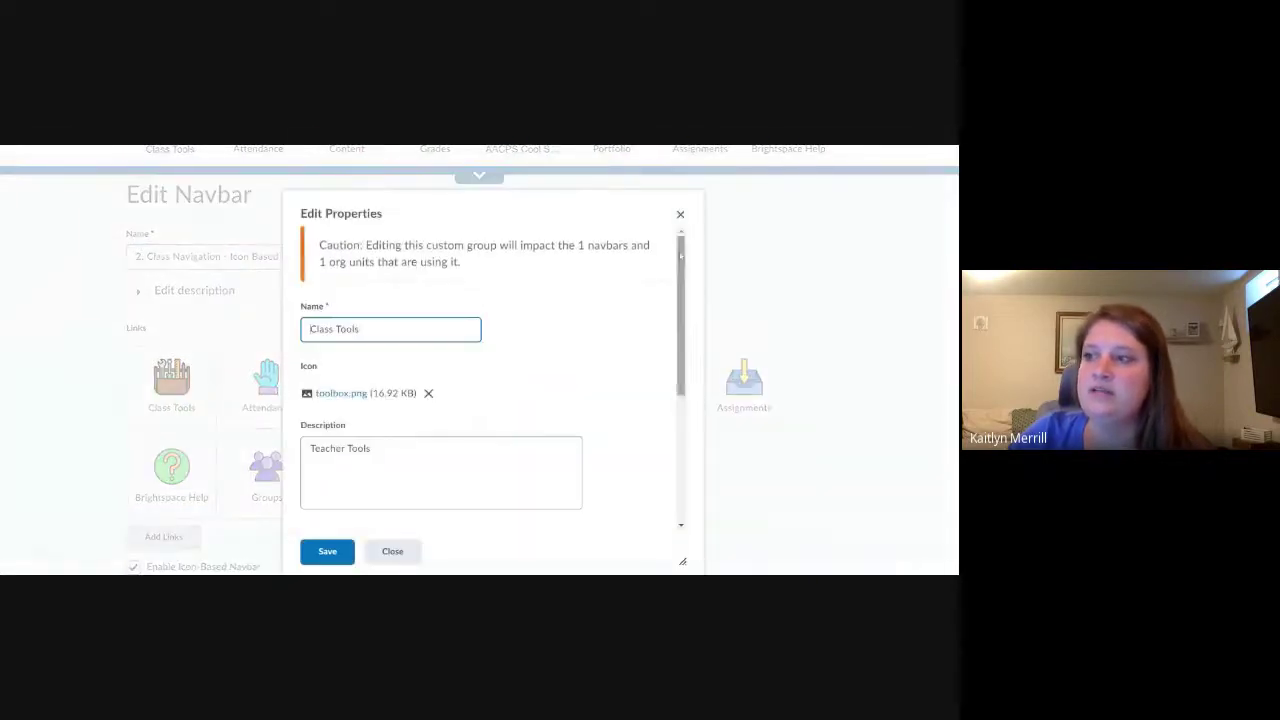
drag(362, 329, 288, 326)
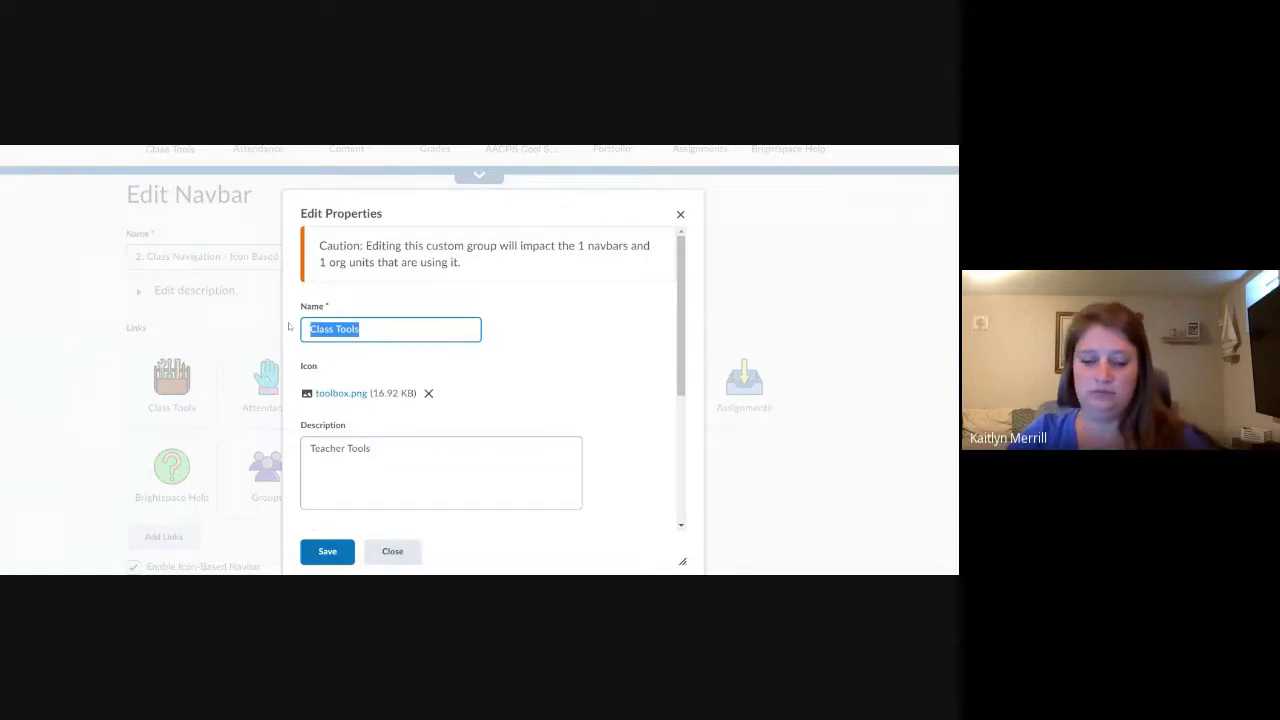
text(Teacher Tool)
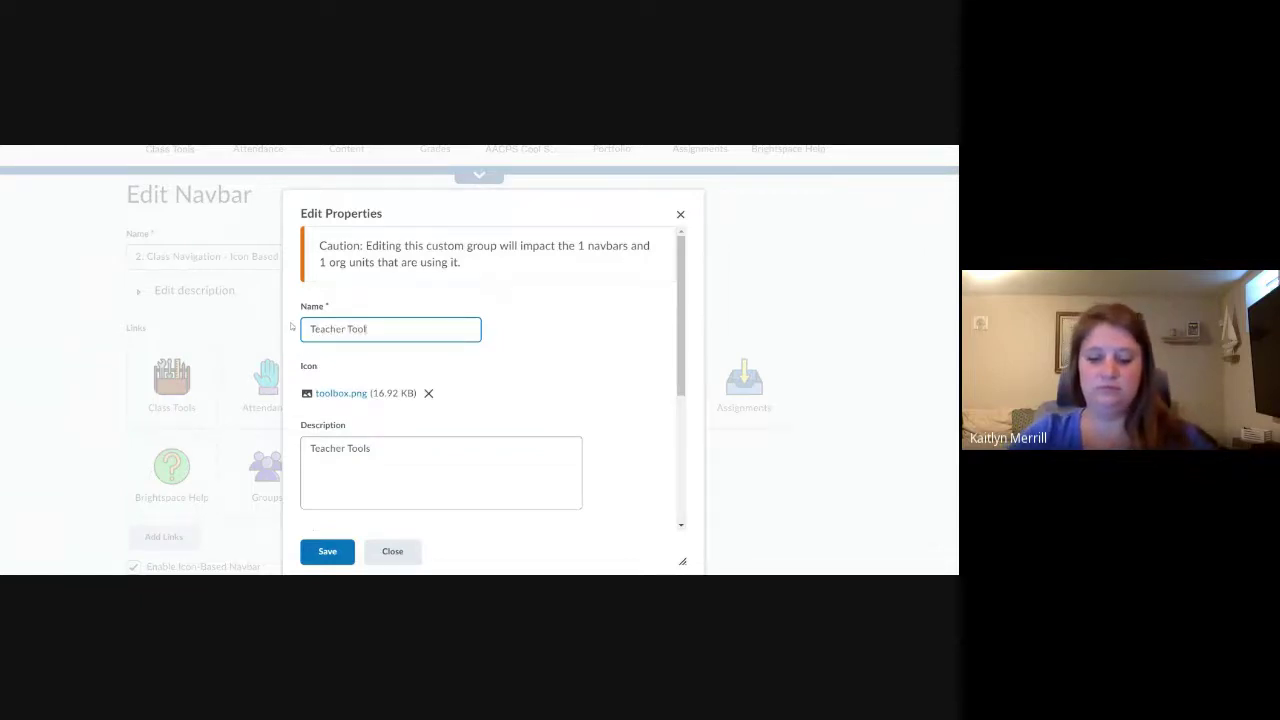
text(s)
- Remove the Assignments link from the custom group and save the group's properties
scroll(495, 340, down, 3)
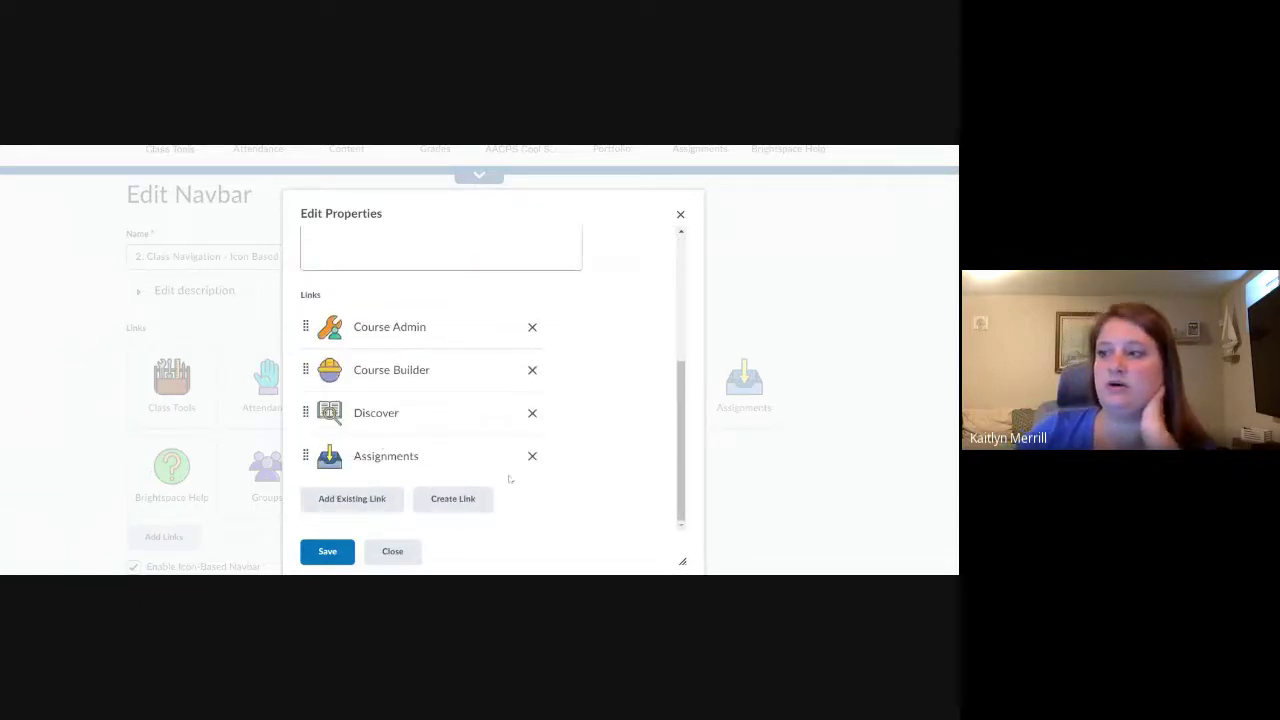
click(532, 456)
click(322, 553)
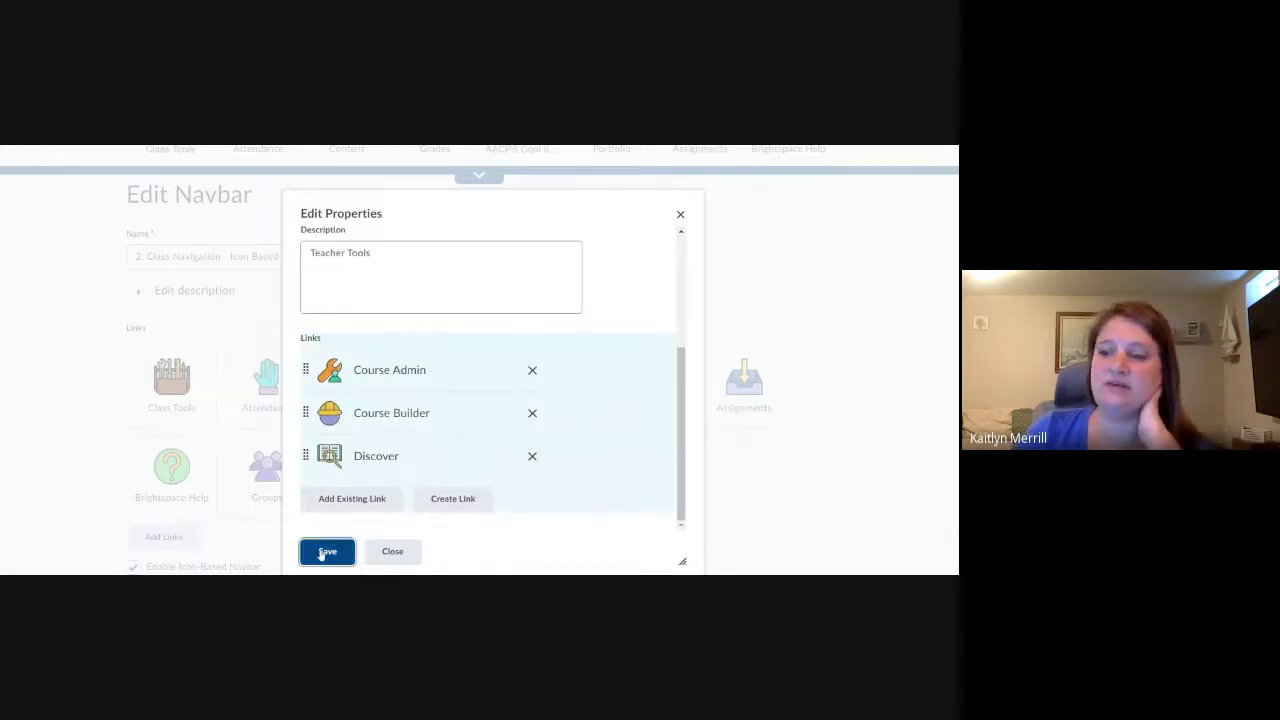
scroll(394, 472, down, 3)
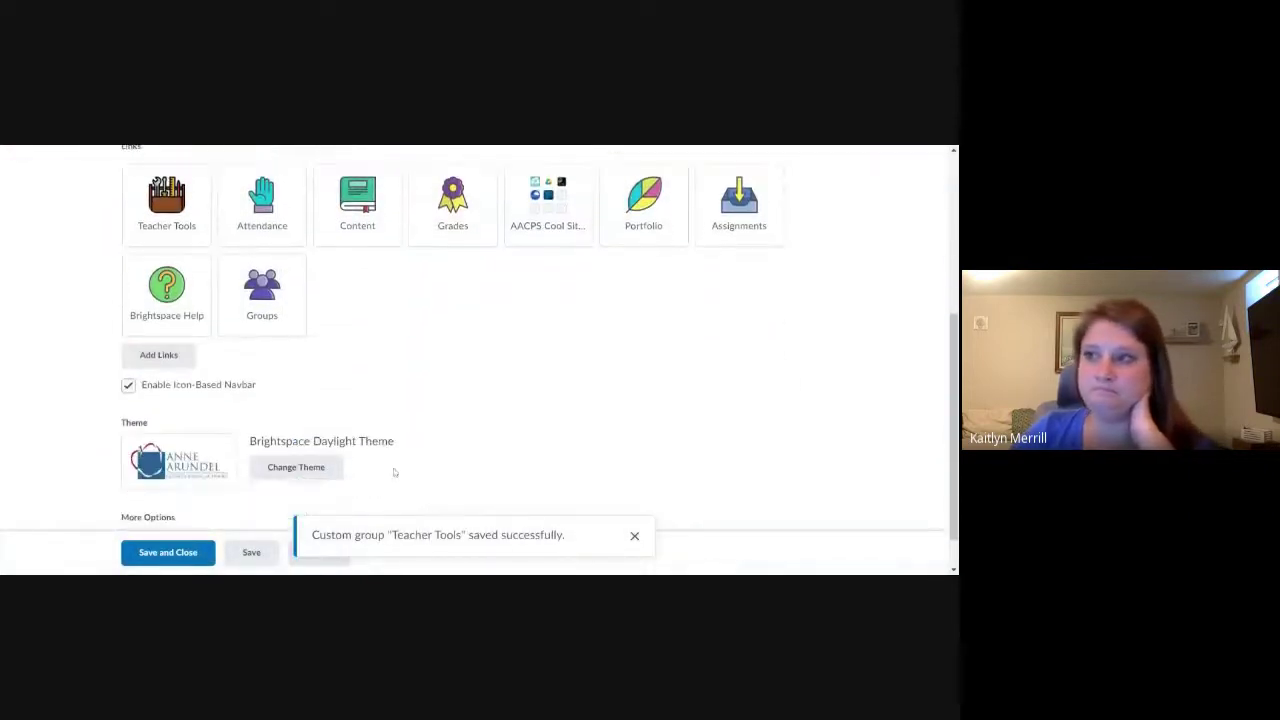
scroll(424, 393, up, 1)
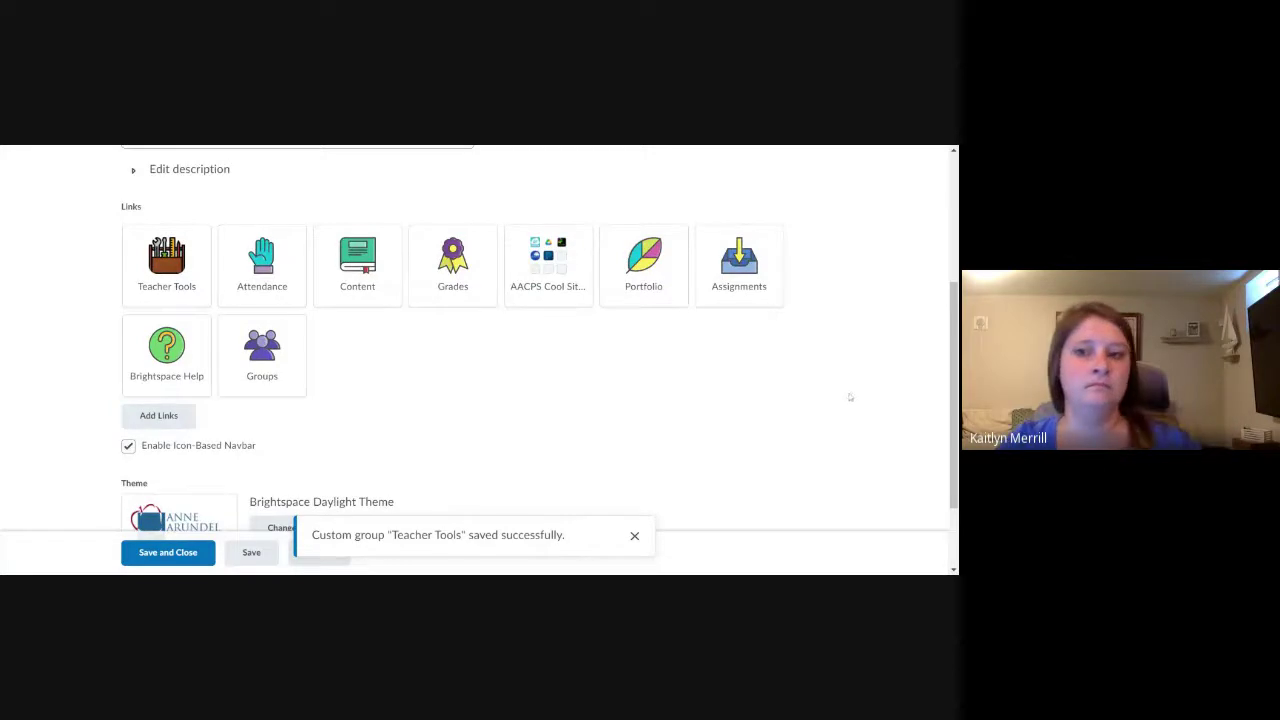